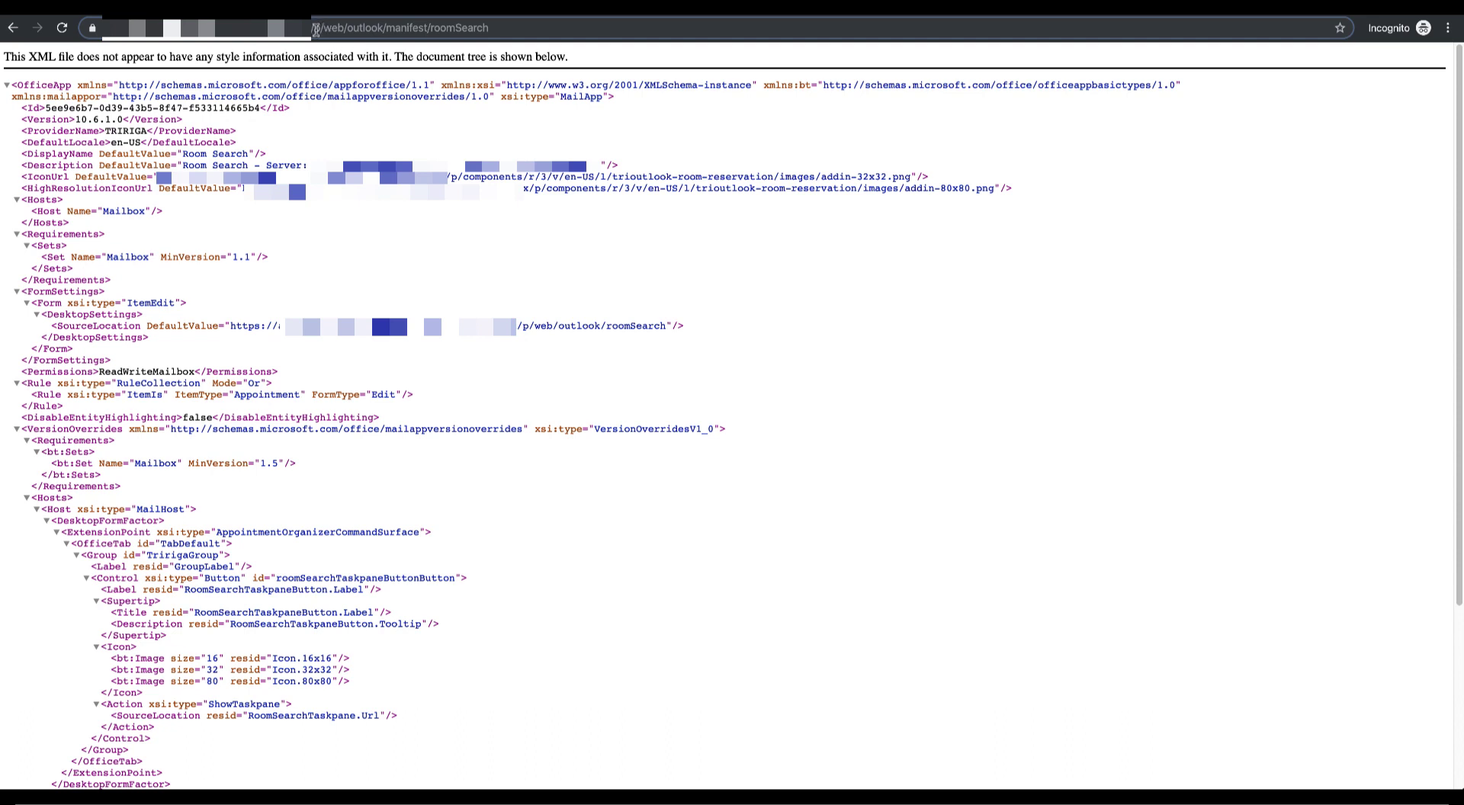
- Select the full manifest address ending in /p/web/outlook/manifest/roomSearch so it can be copied
left_click(315, 30)
left_click(316, 30)
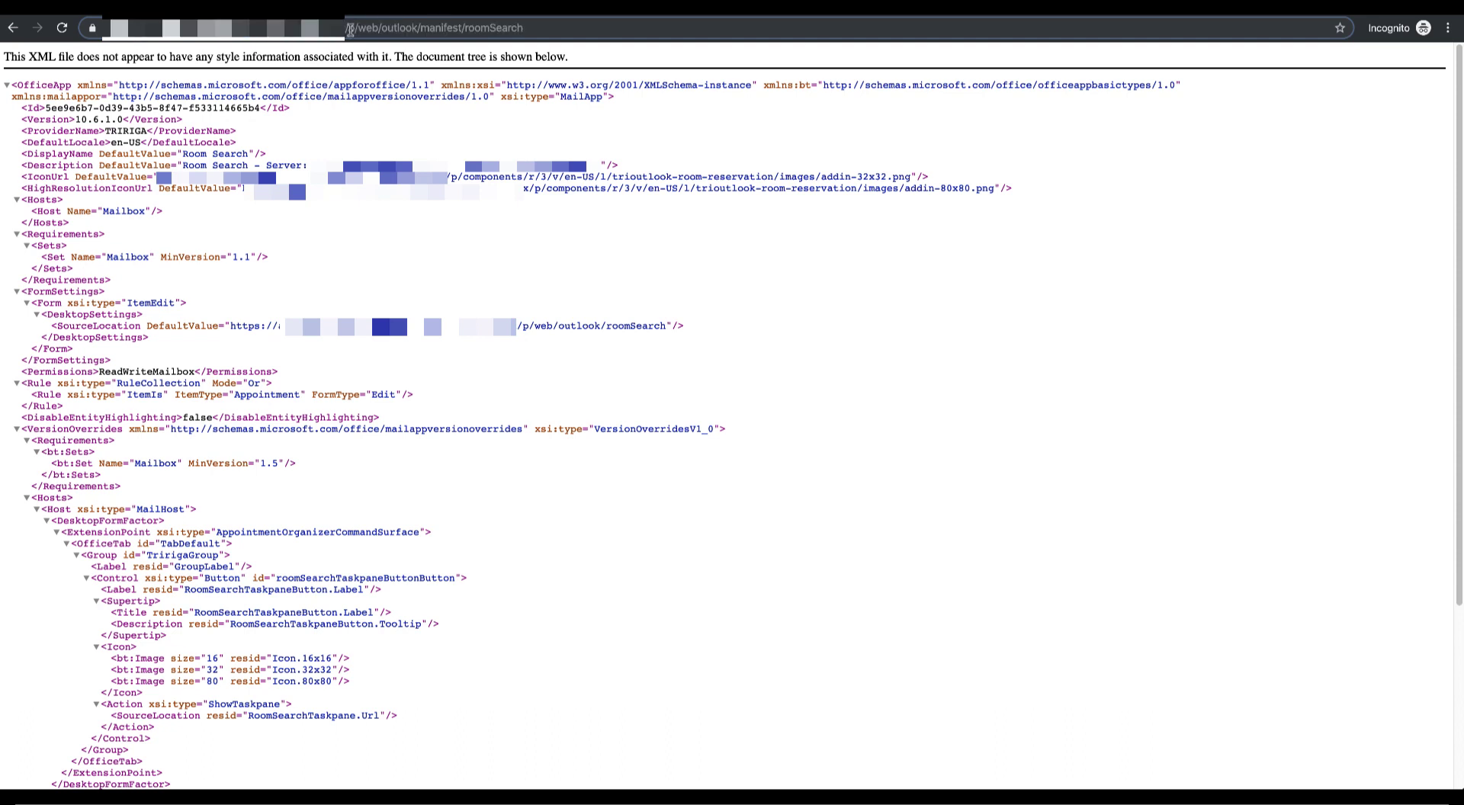
left_click_drag(349, 28, 554, 33)
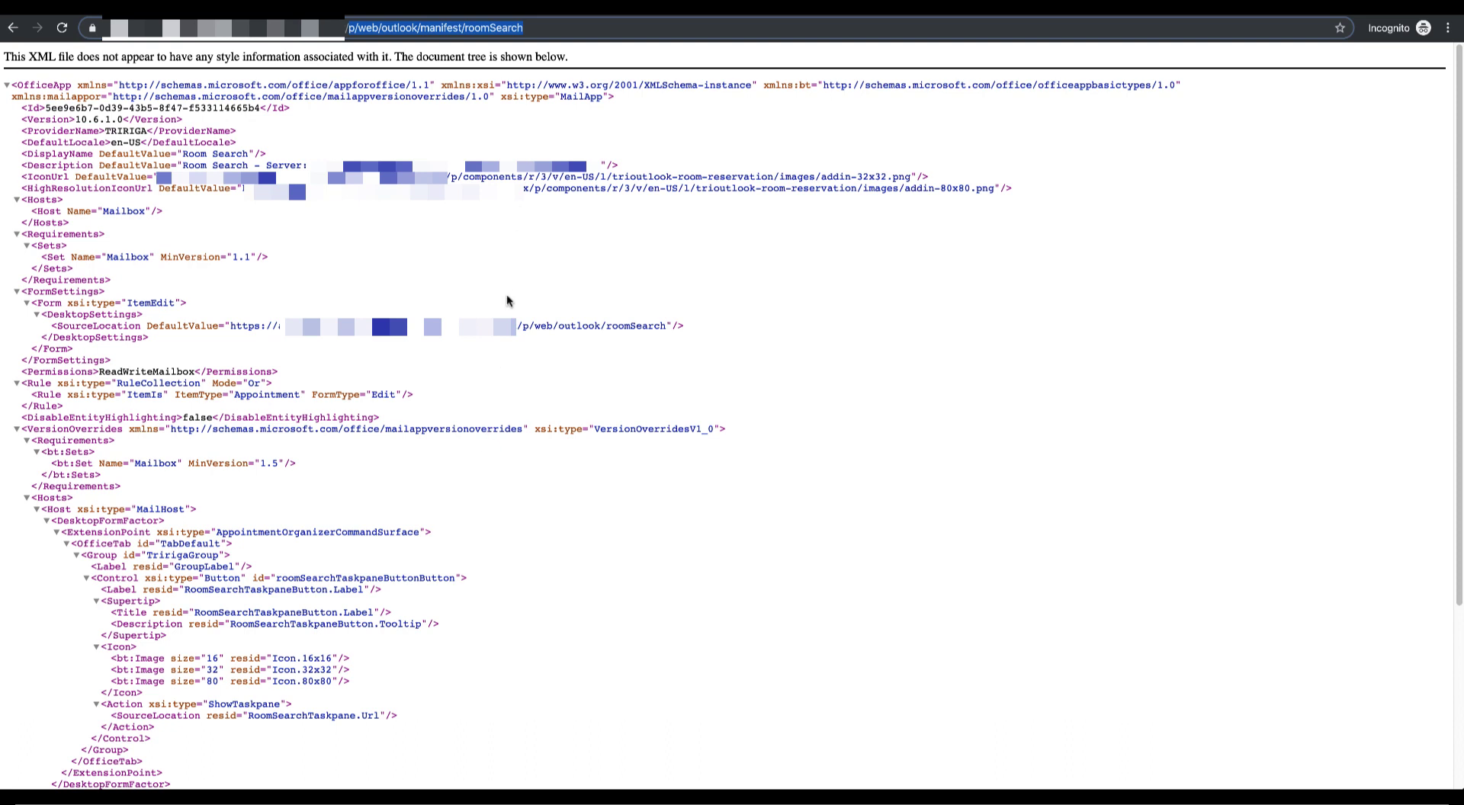
left_click(550, 27)
key("super+a")
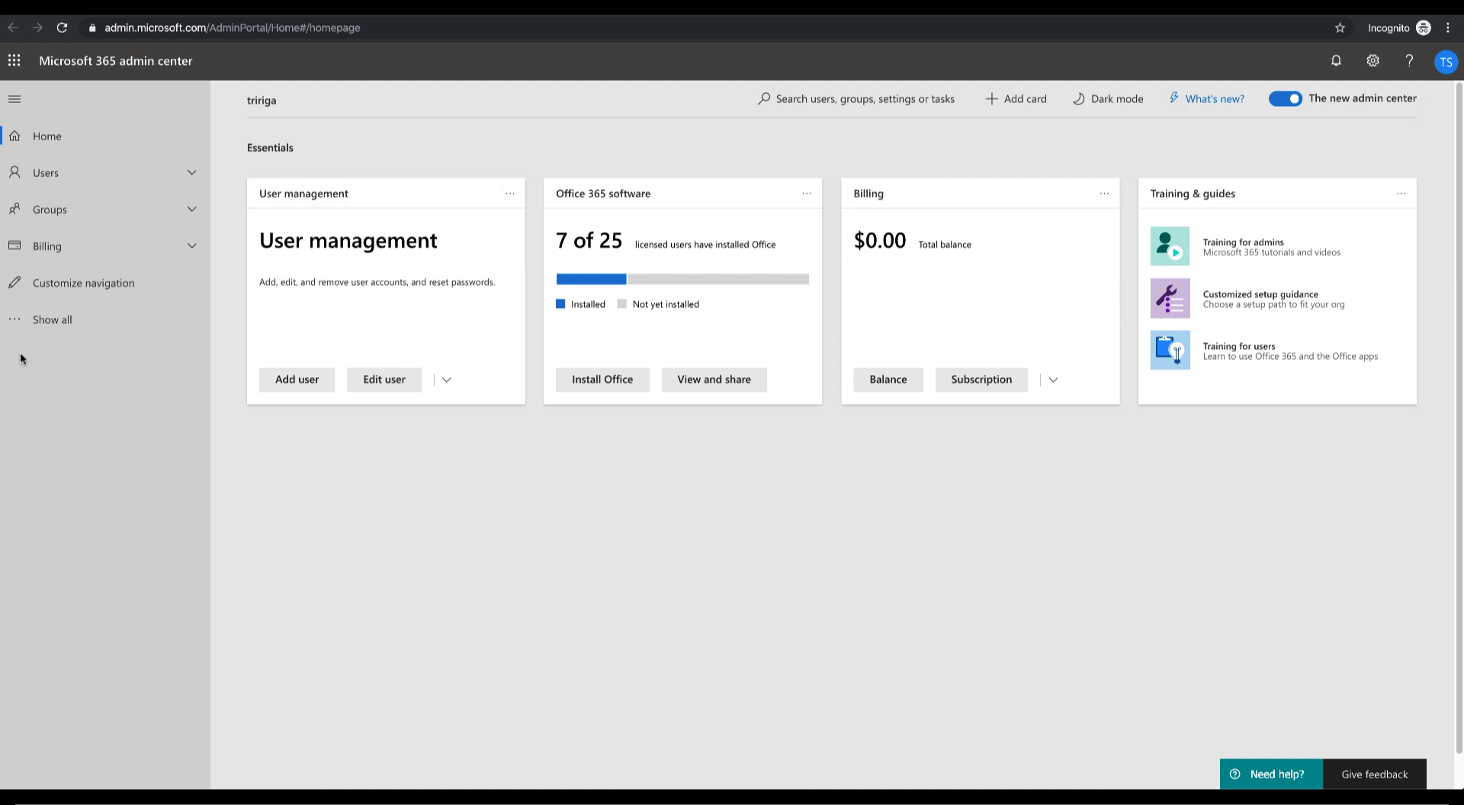
- In the Microsoft 365 admin center, go to the Services & add-ins settings and begin deploying an uploaded custom add-in
left_click(64, 327)
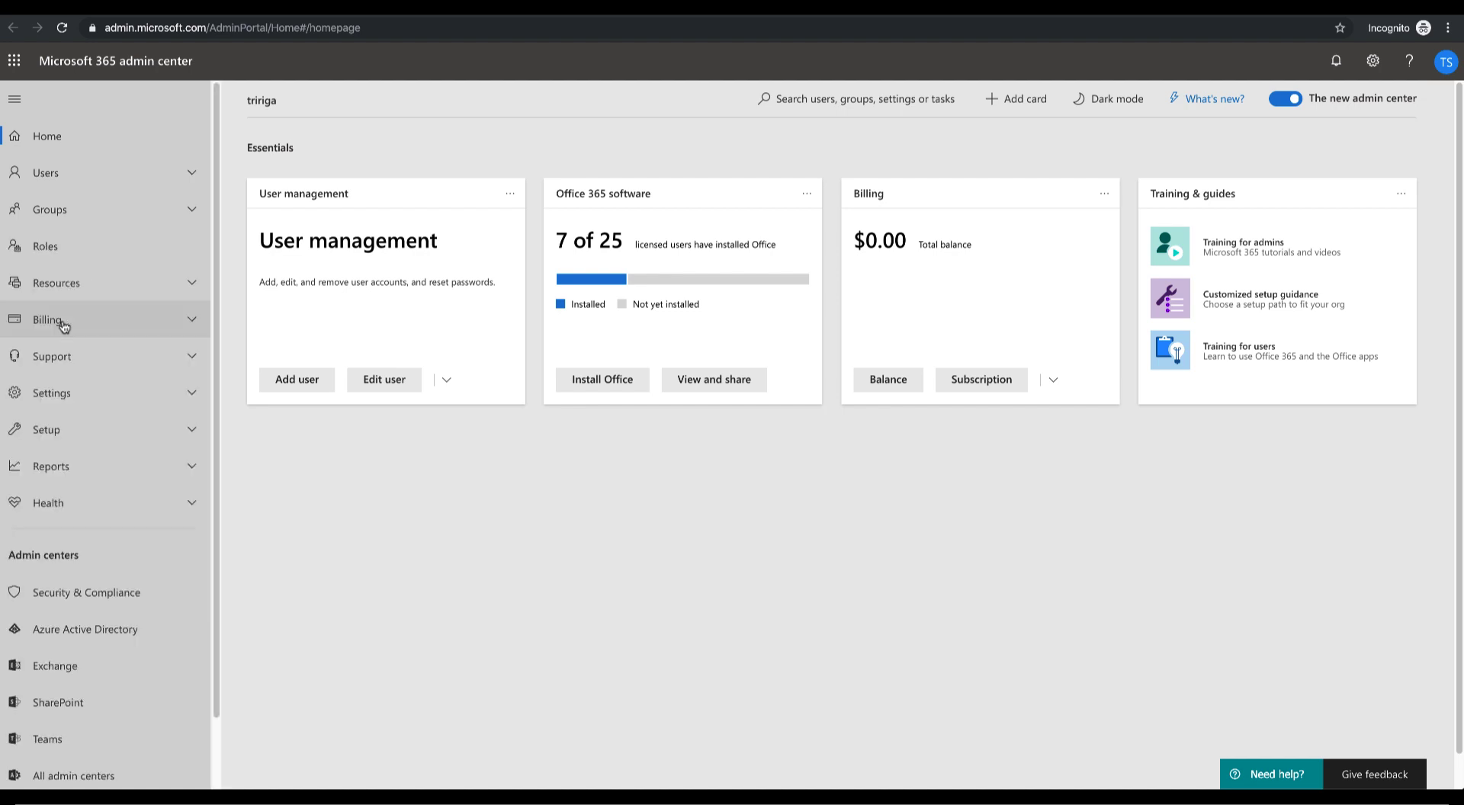
left_click(191, 395)
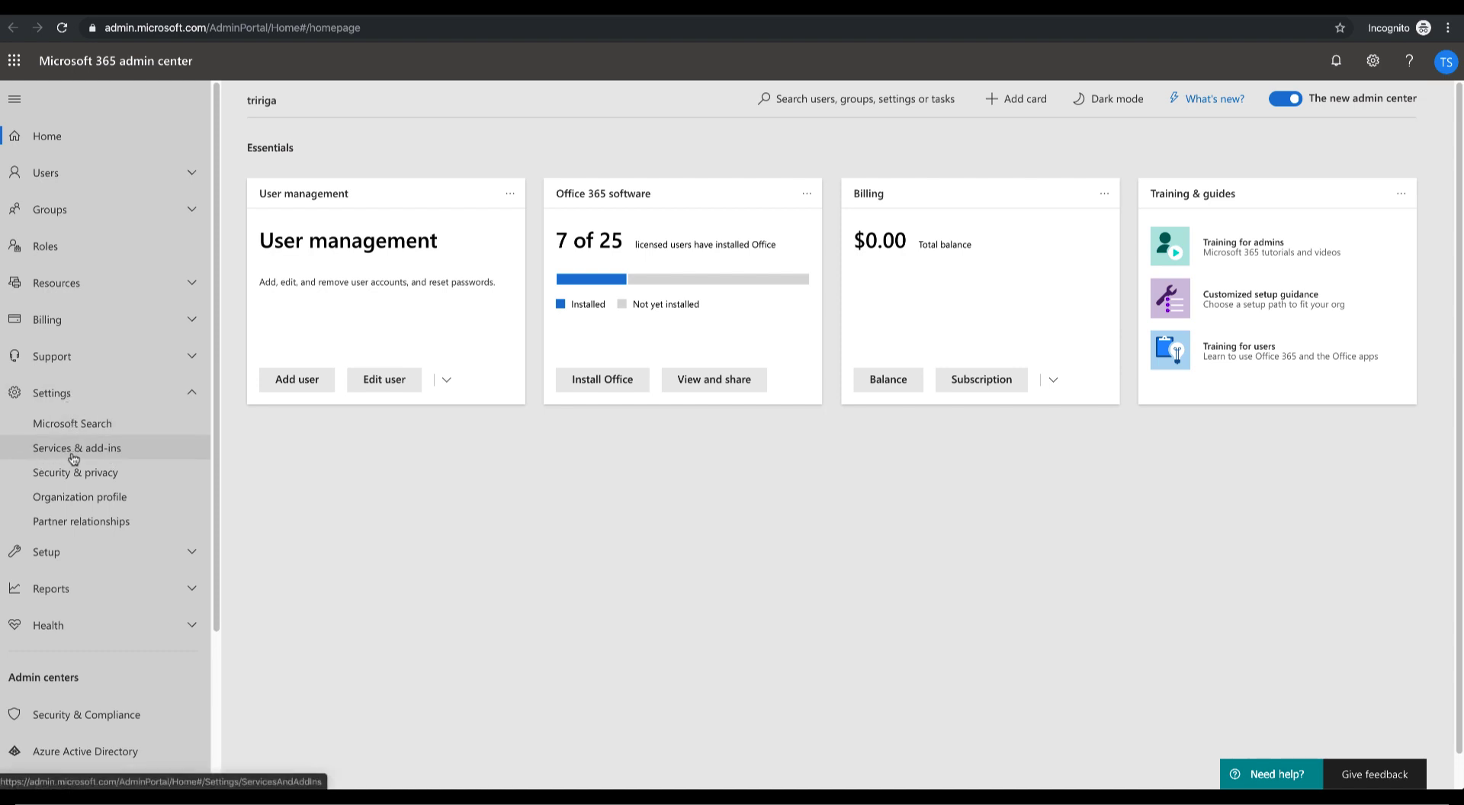
left_click(101, 456)
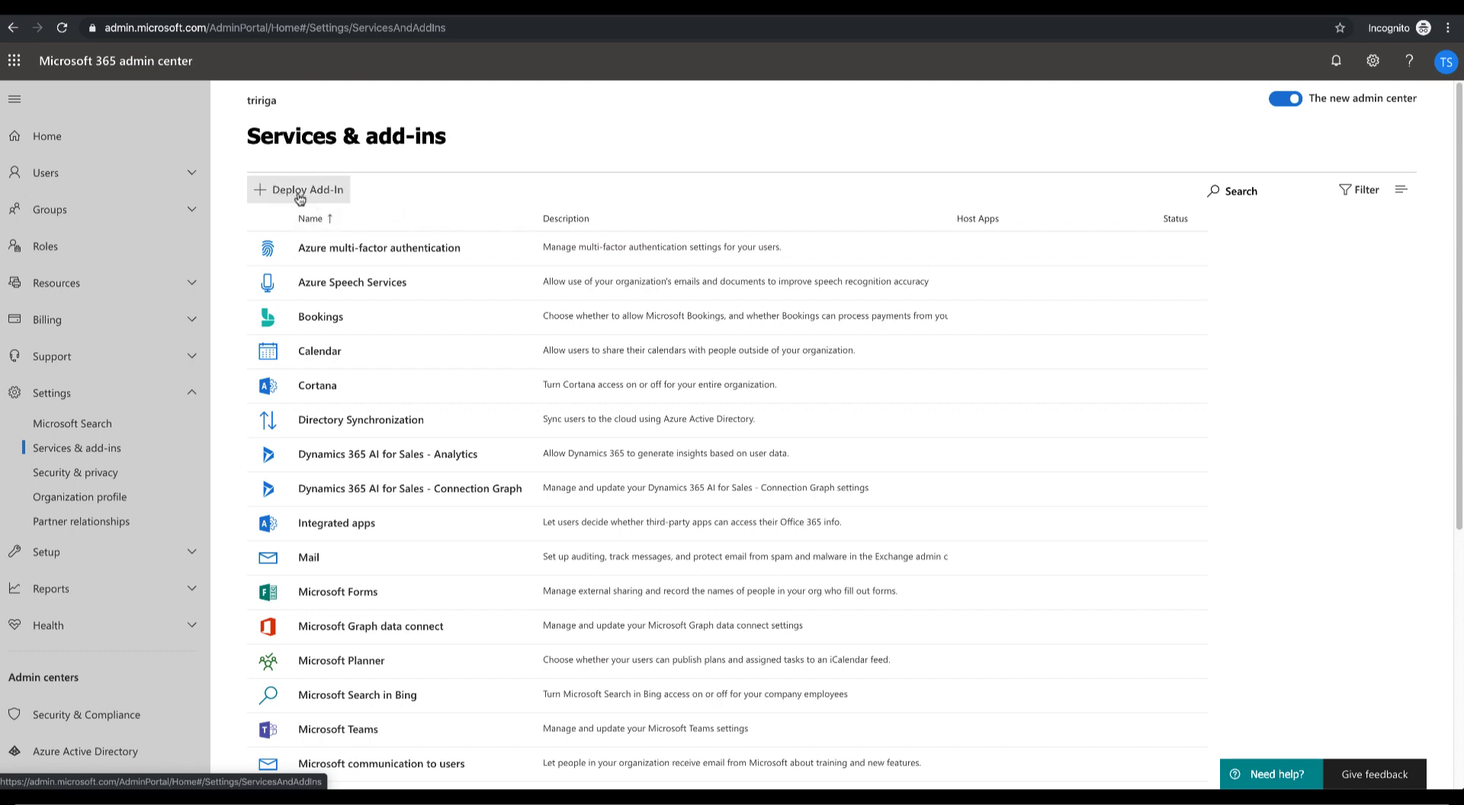
left_click(303, 196)
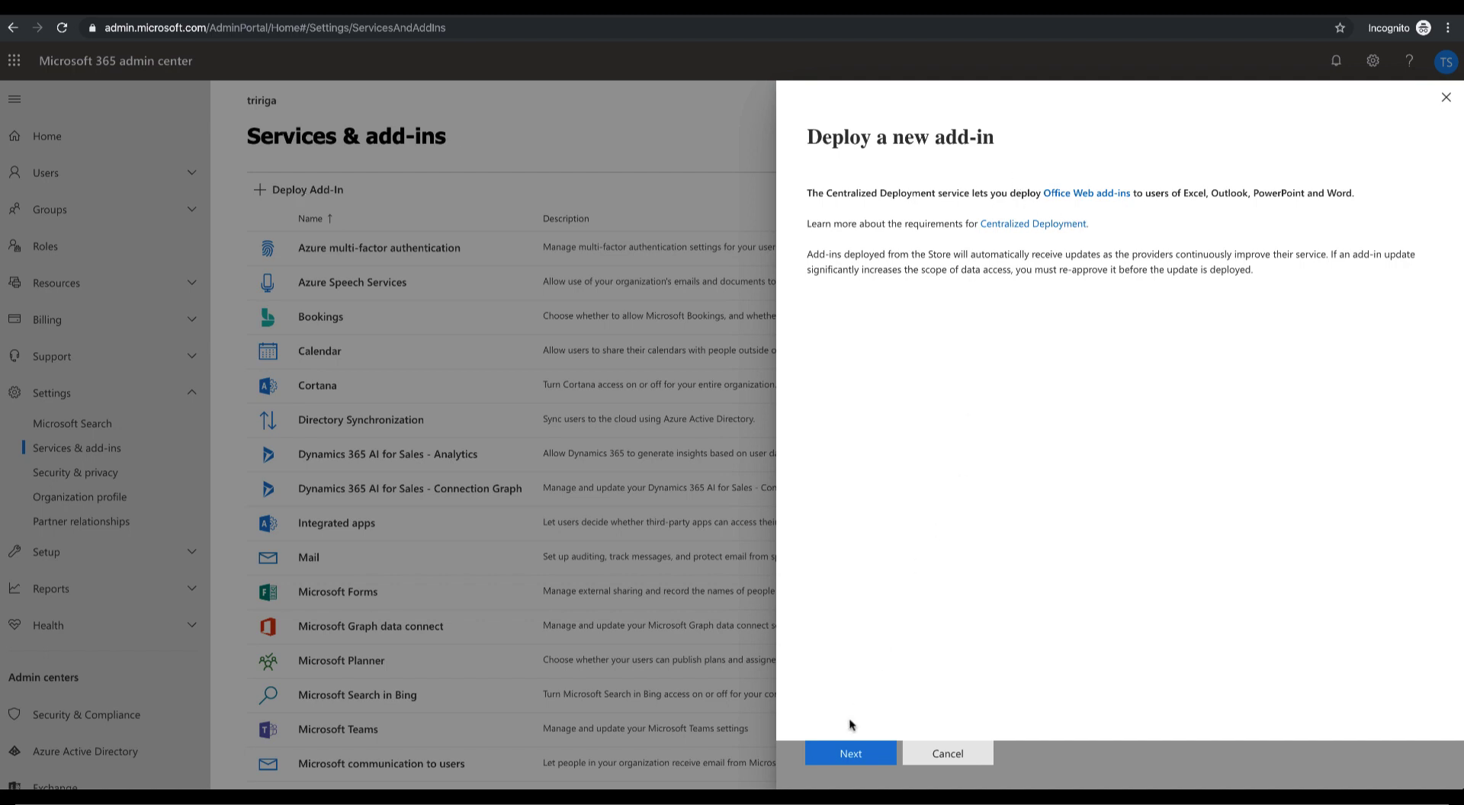
left_click(848, 754)
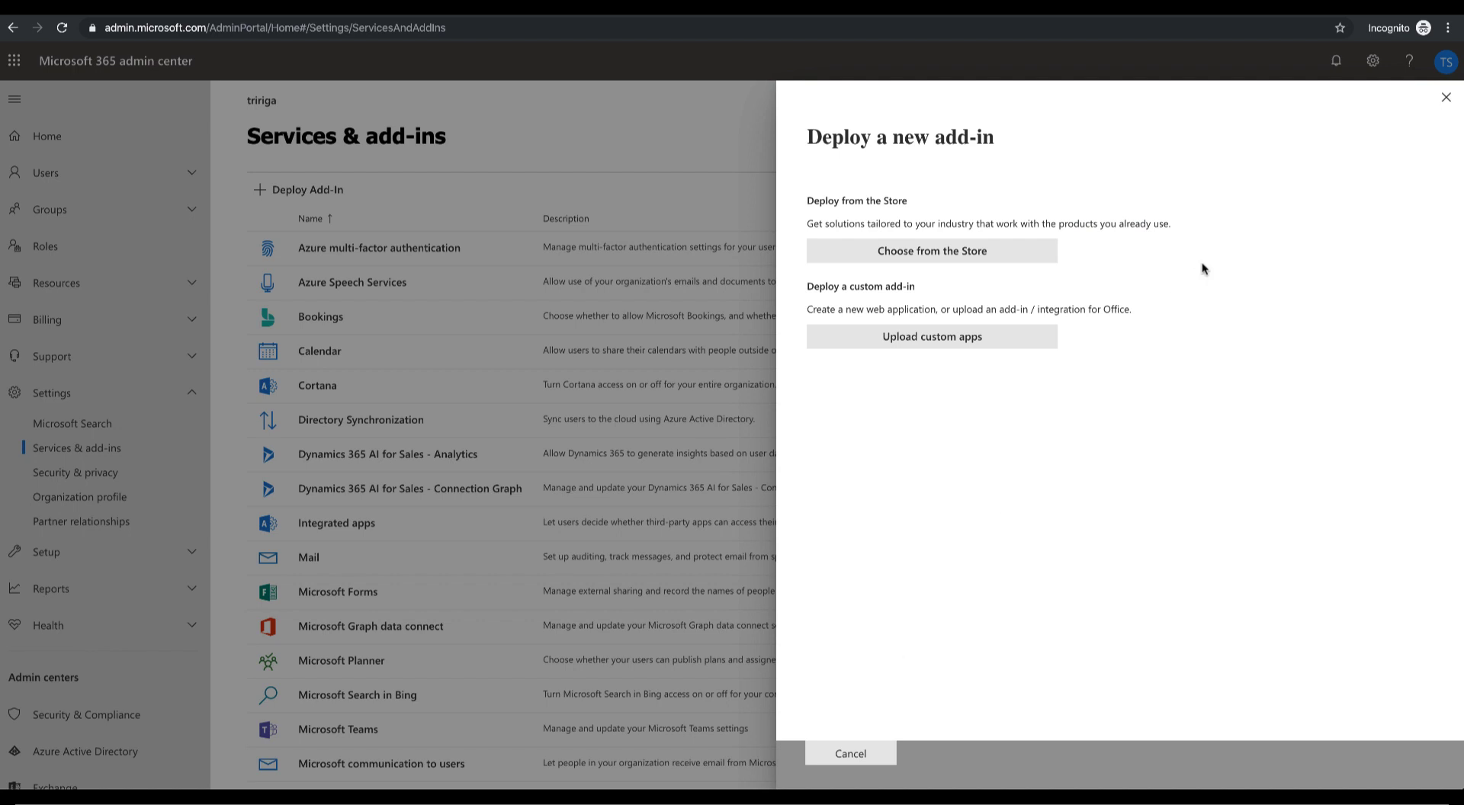
left_click(910, 350)
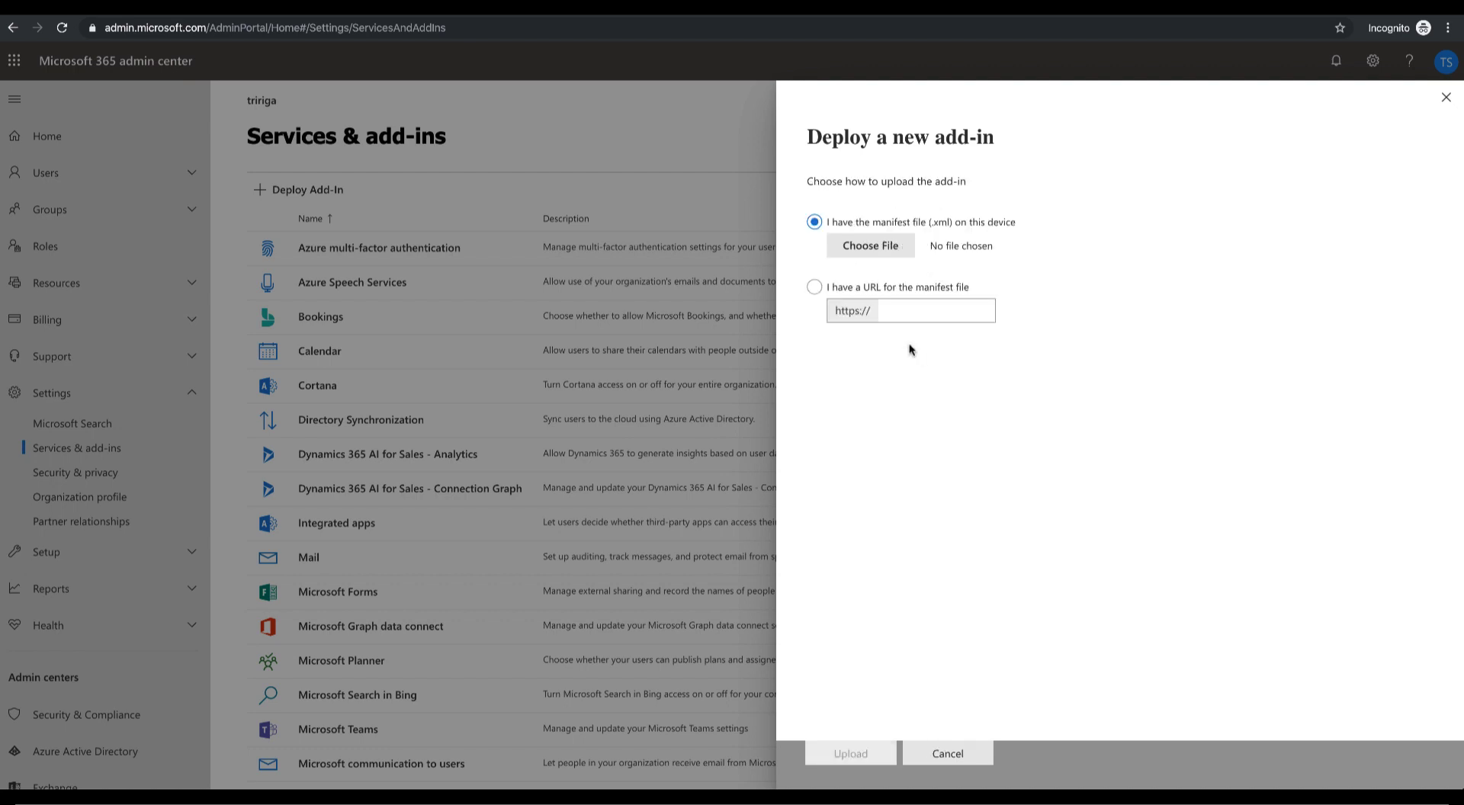
- Choose a URL as the manifest source, enter the server's manifest/roomSearch address and upload the add-in
left_click(814, 287)
left_click(885, 315)
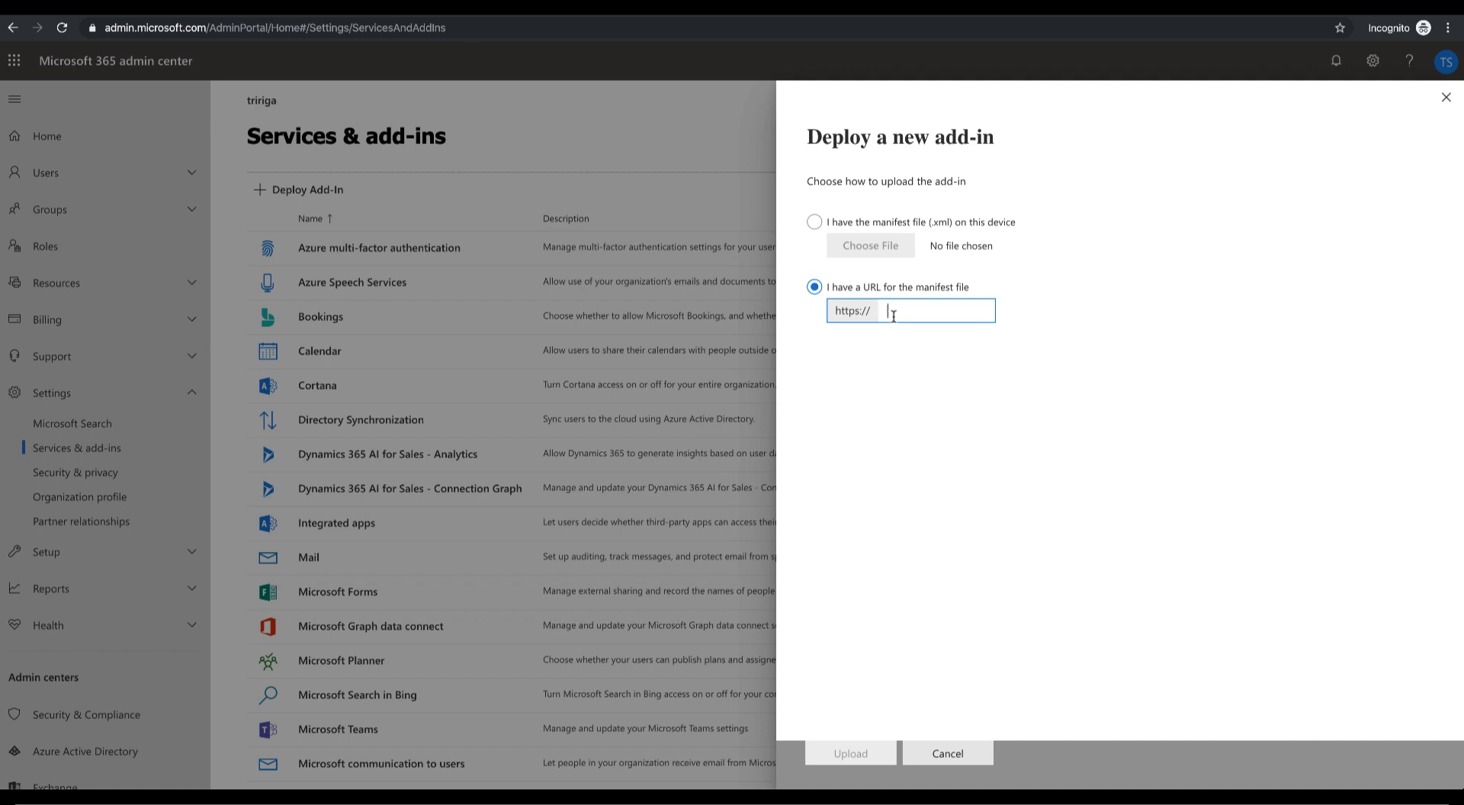
type("manifest/roomSearch")
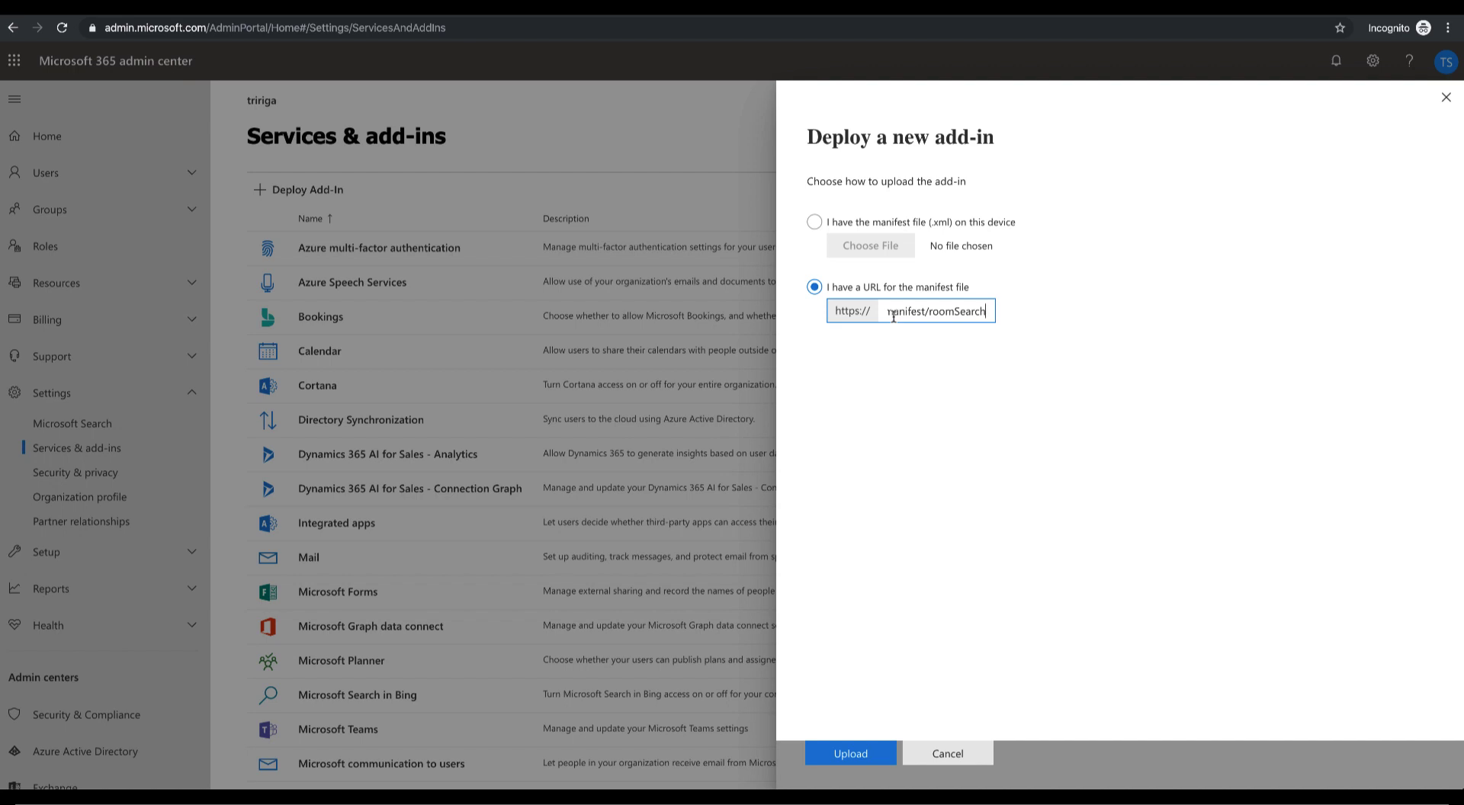
left_click(850, 755)
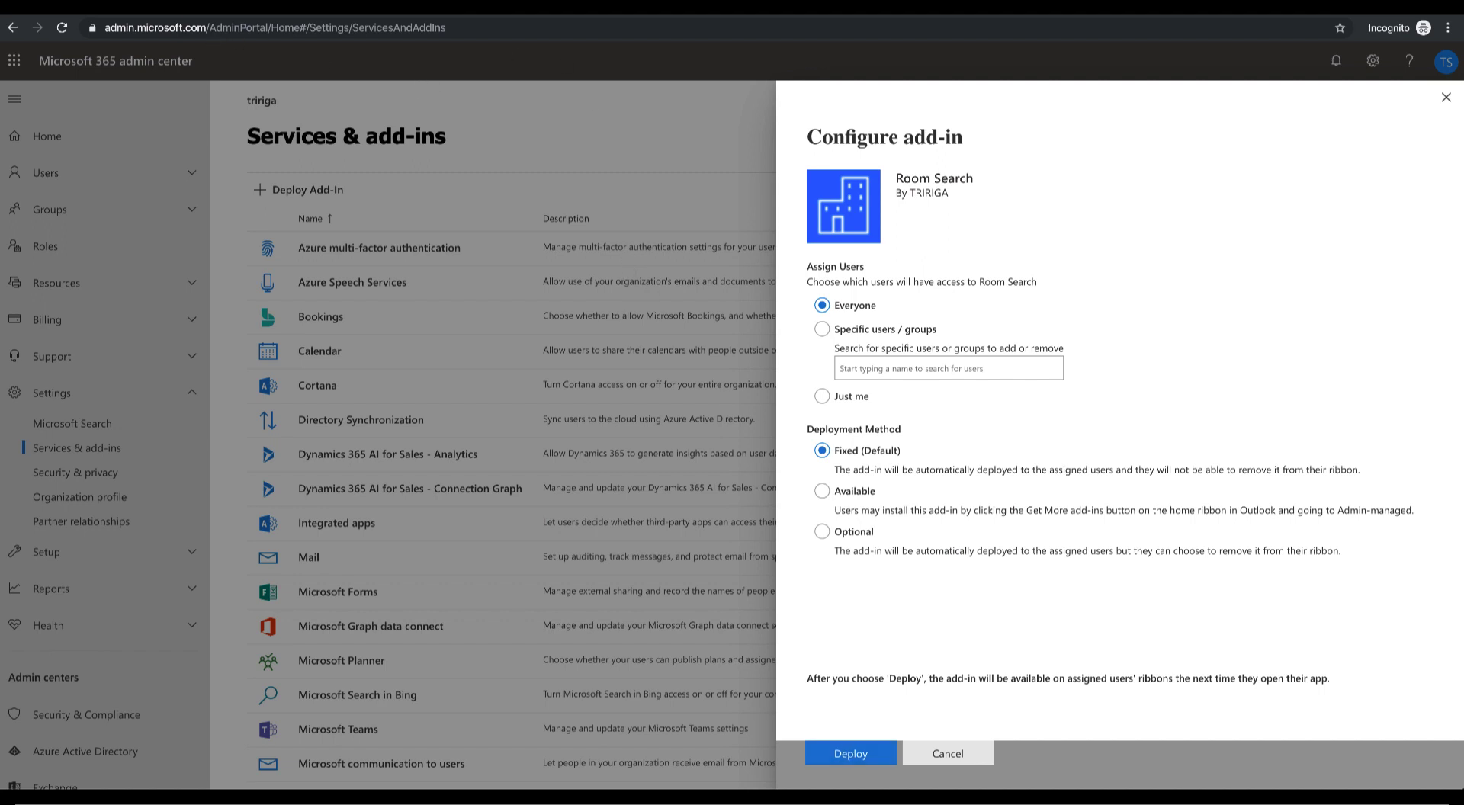
- Switch to Outlook on the web, open the calendar and start a new event
left_click(171, 6)
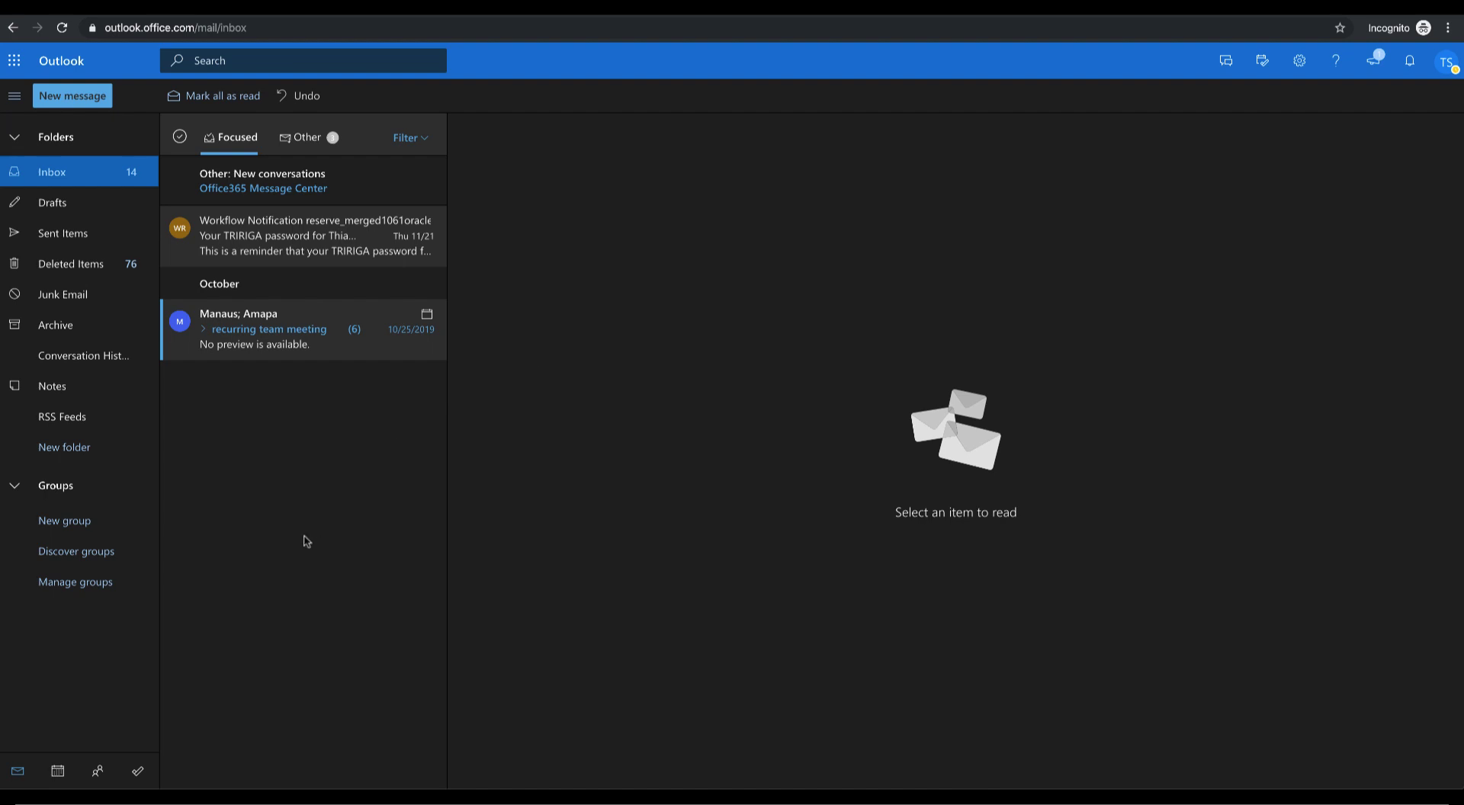
left_click(56, 772)
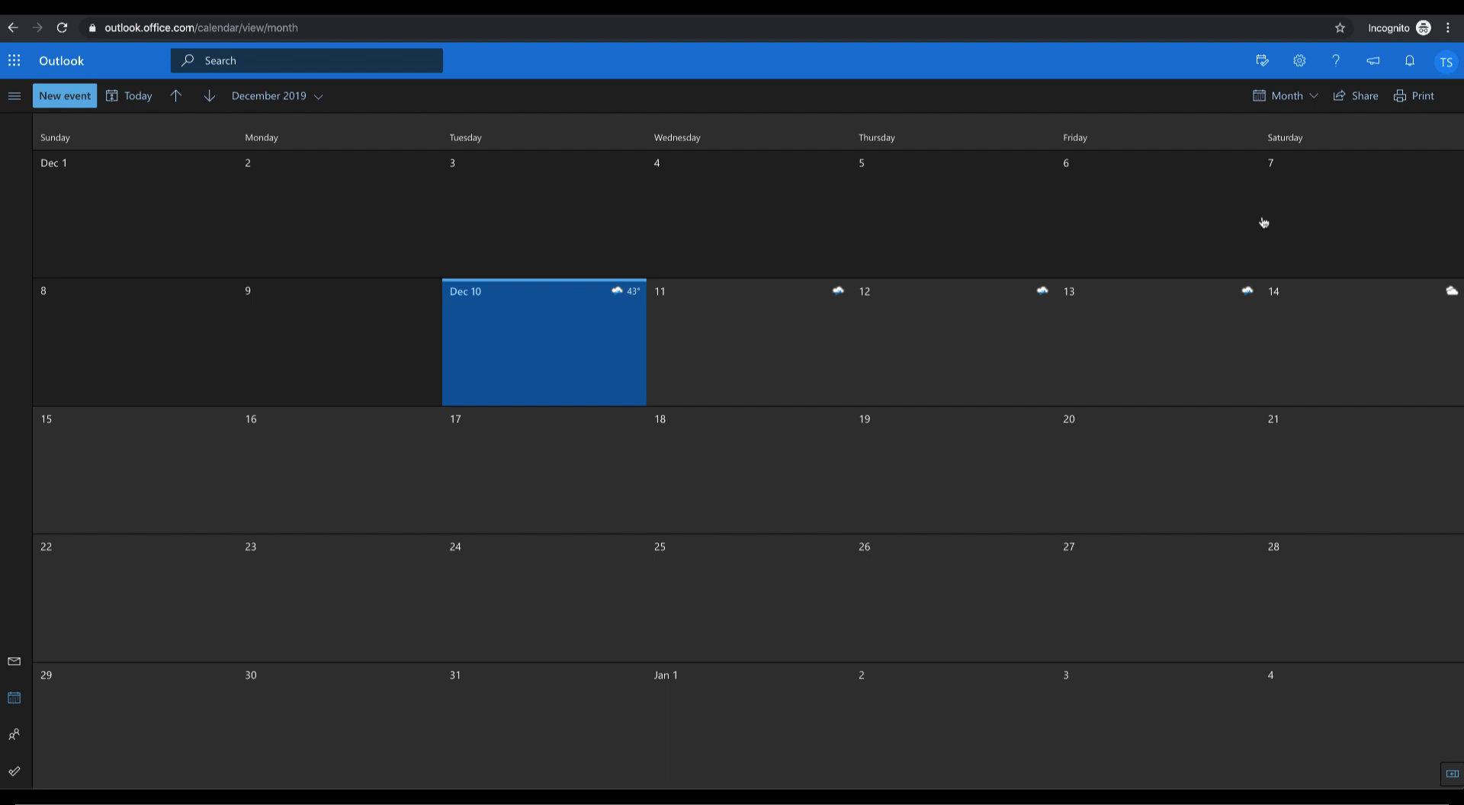
left_click(74, 105)
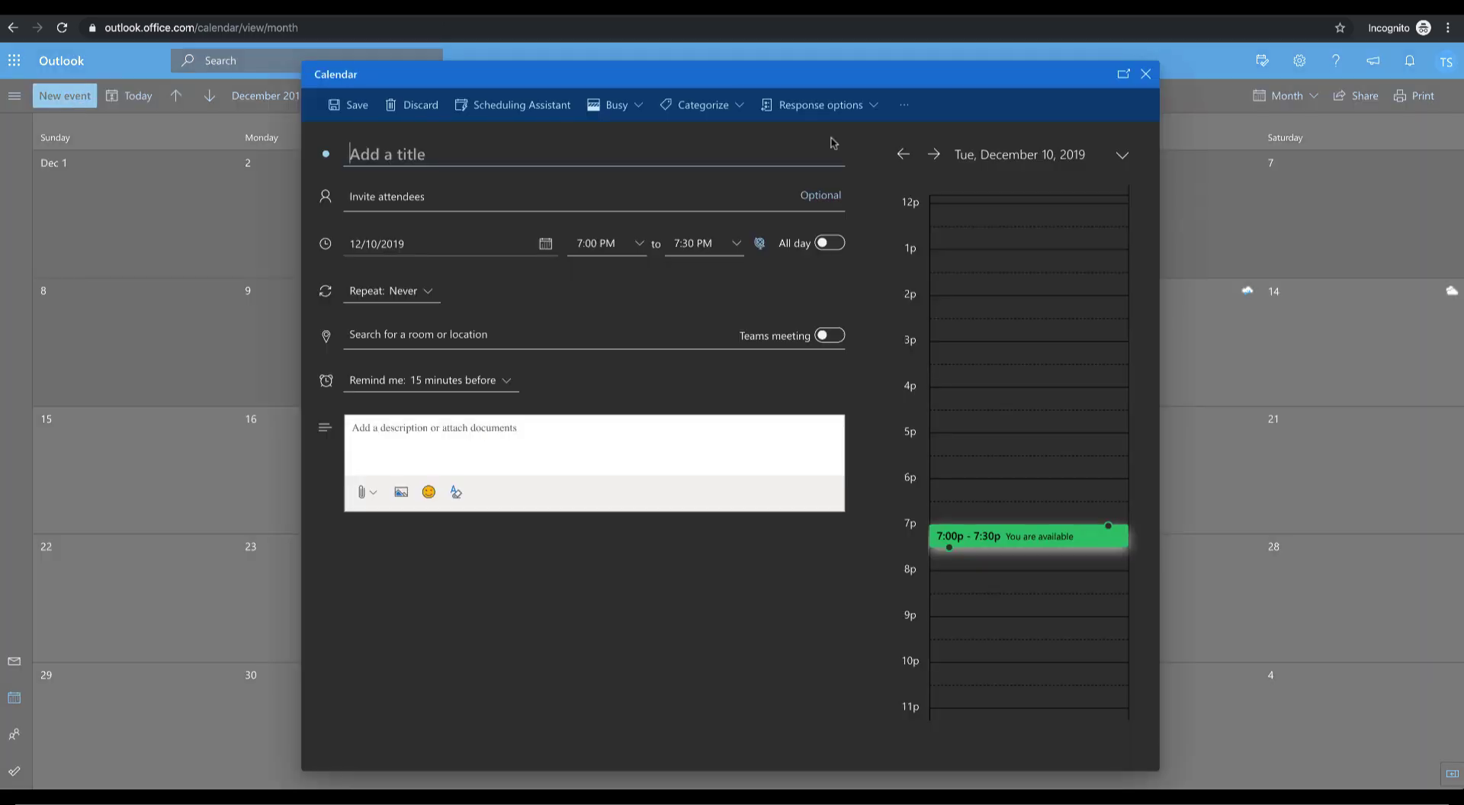
- Open Outlook's add-in manager from the new event and show the custom add-ins section of My add-ins
left_click(905, 107)
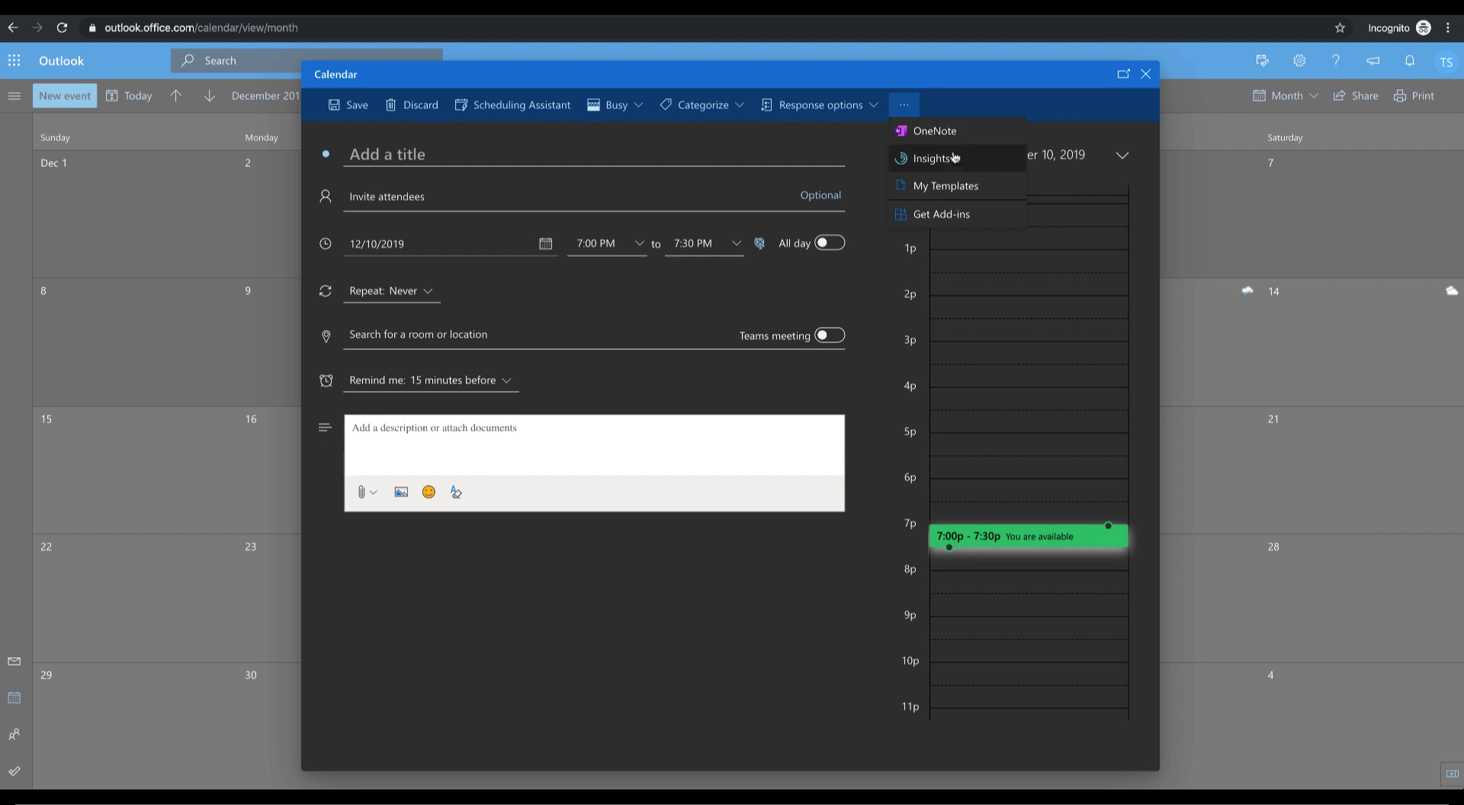
left_click(941, 215)
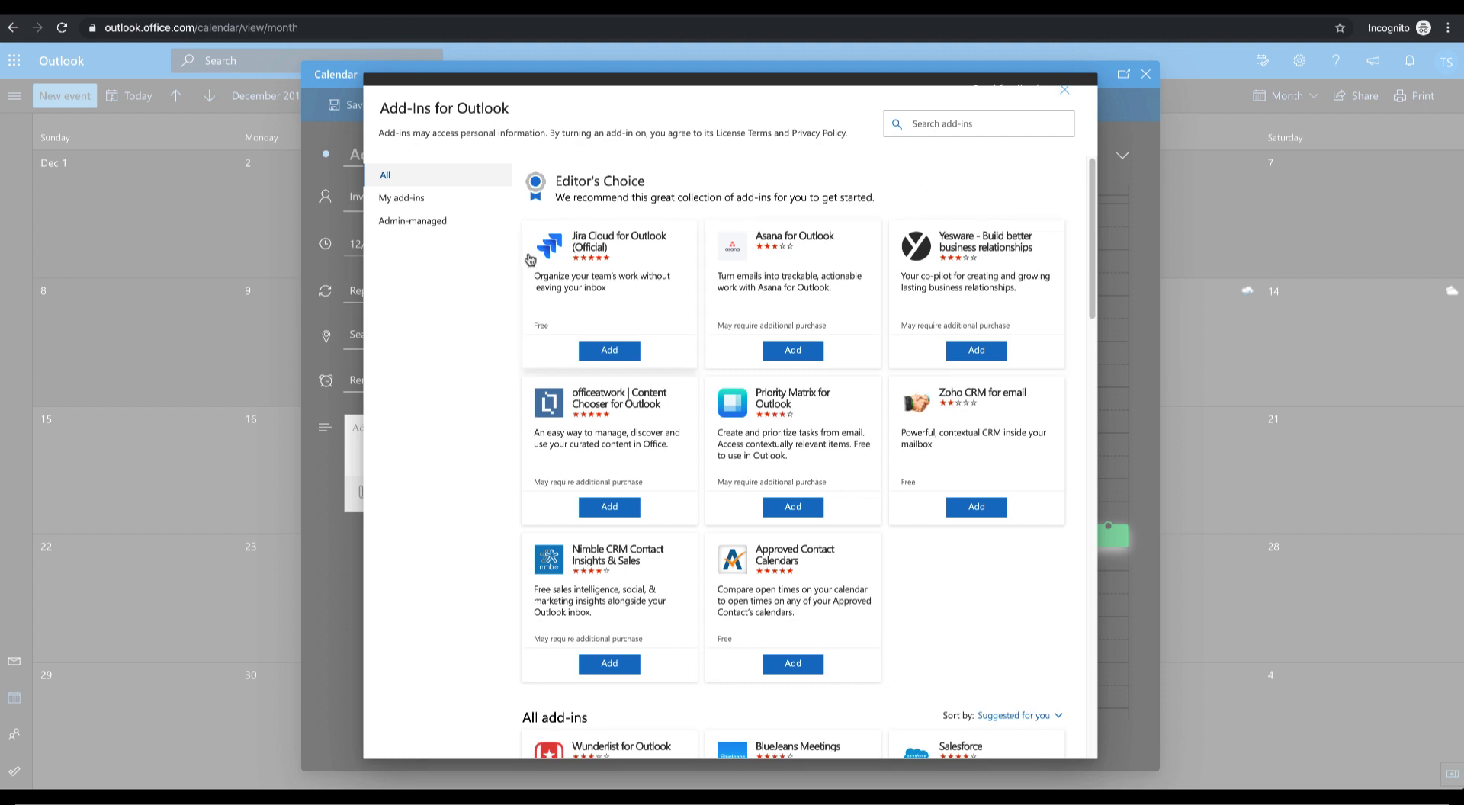
left_click(422, 200)
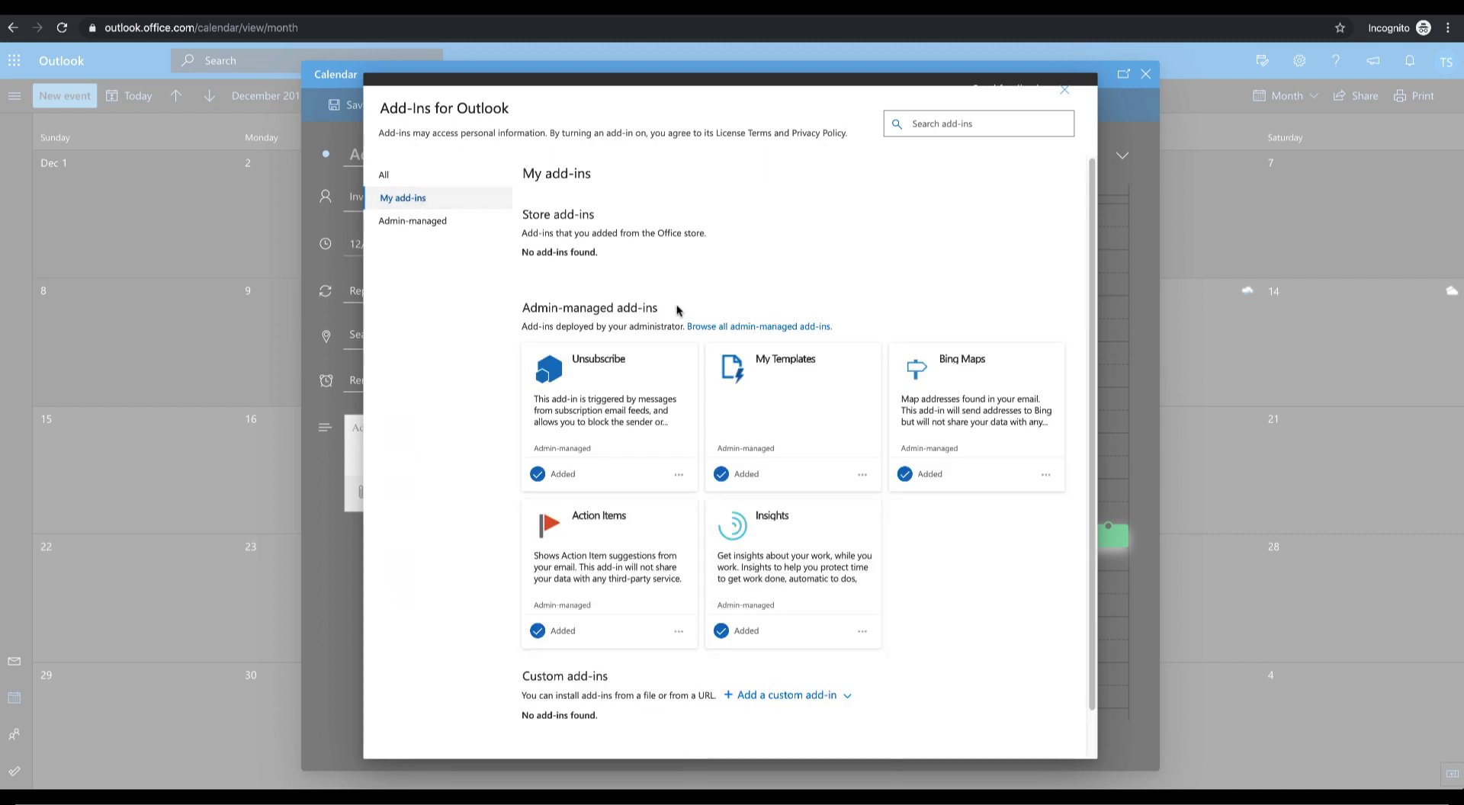
scroll(677, 311, "down", 2)
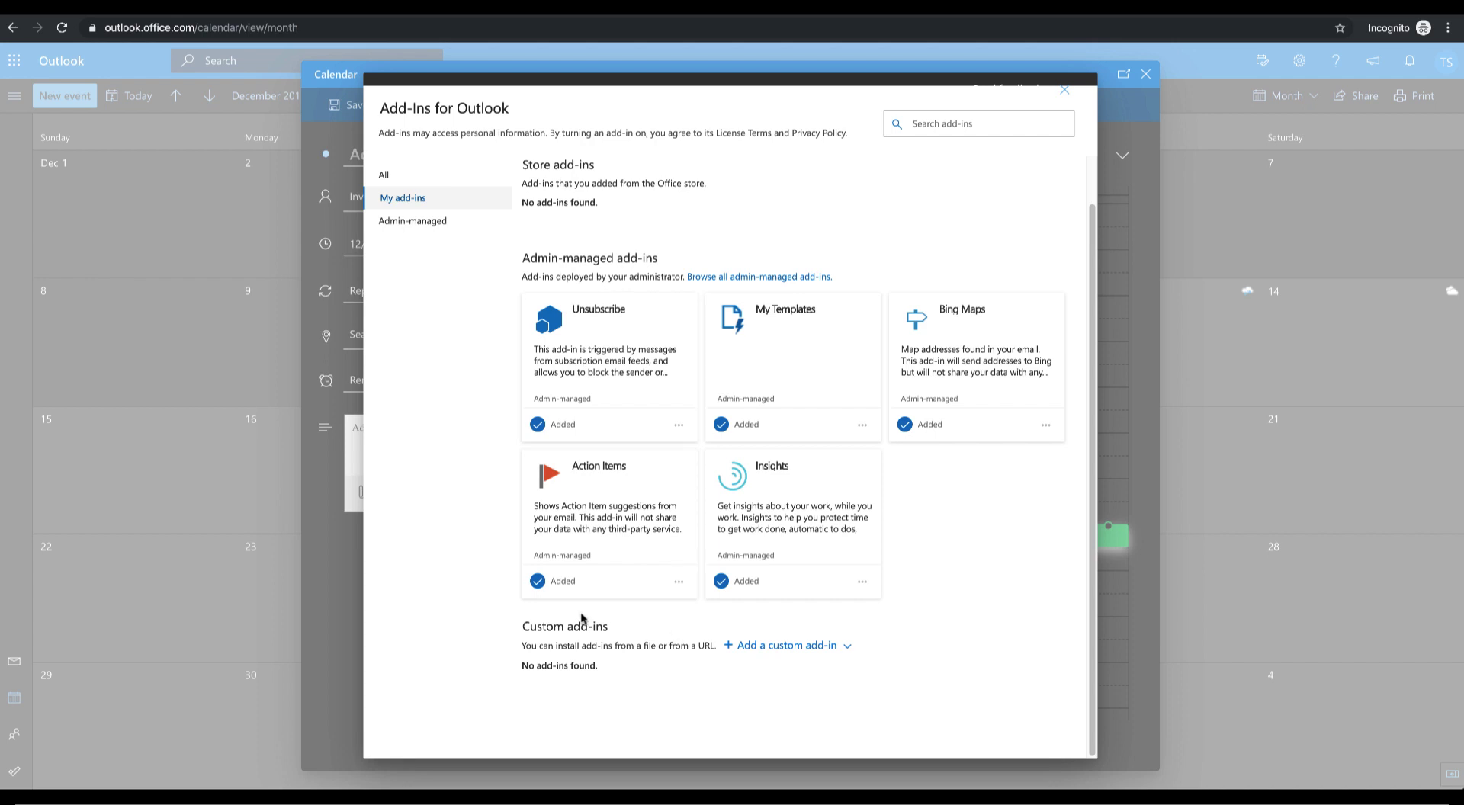
- Install a custom add-in from the copied /p/web/outlook/manifest/roomSearch URL, accept the install, and return to the event
left_click(796, 648)
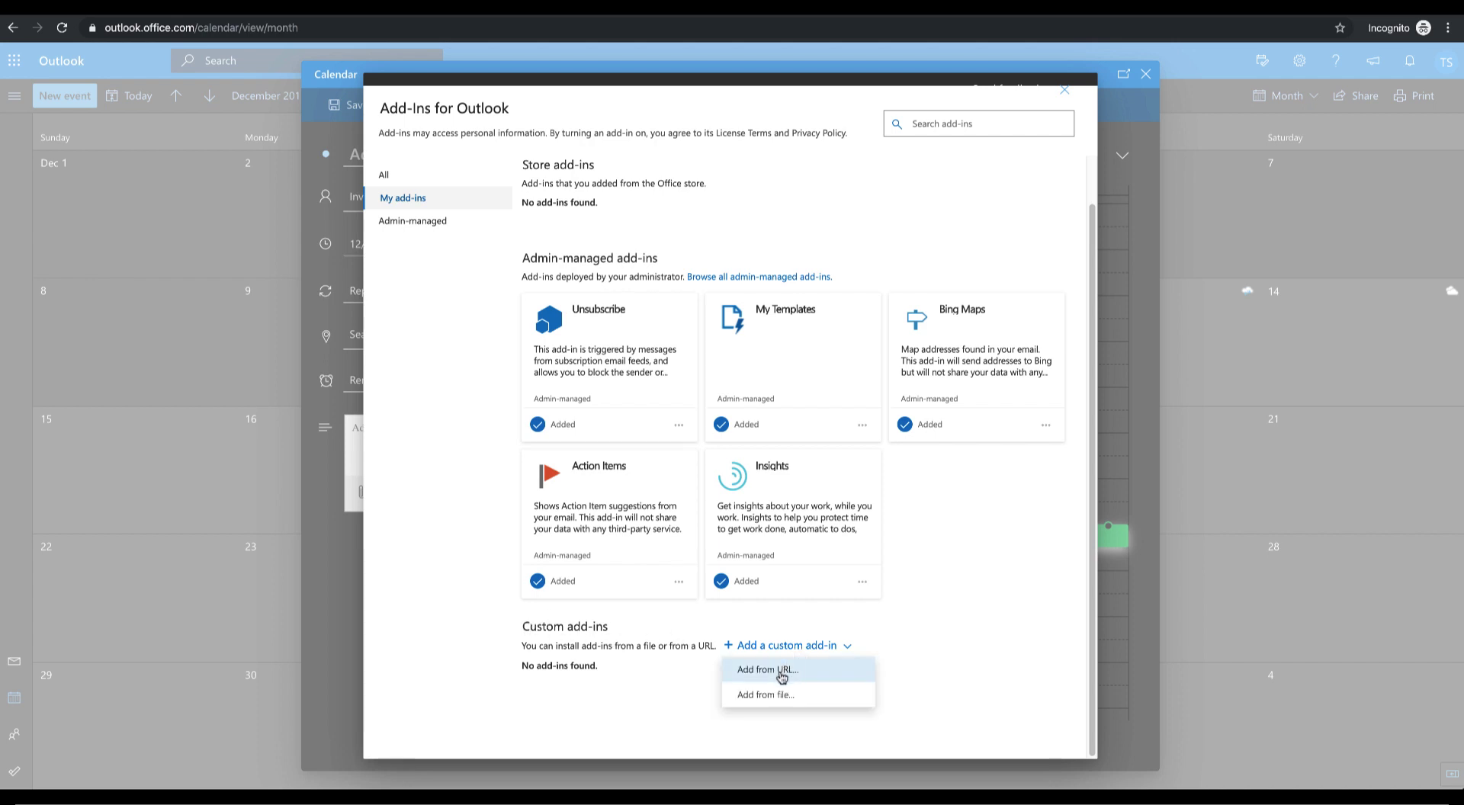
left_click(781, 671)
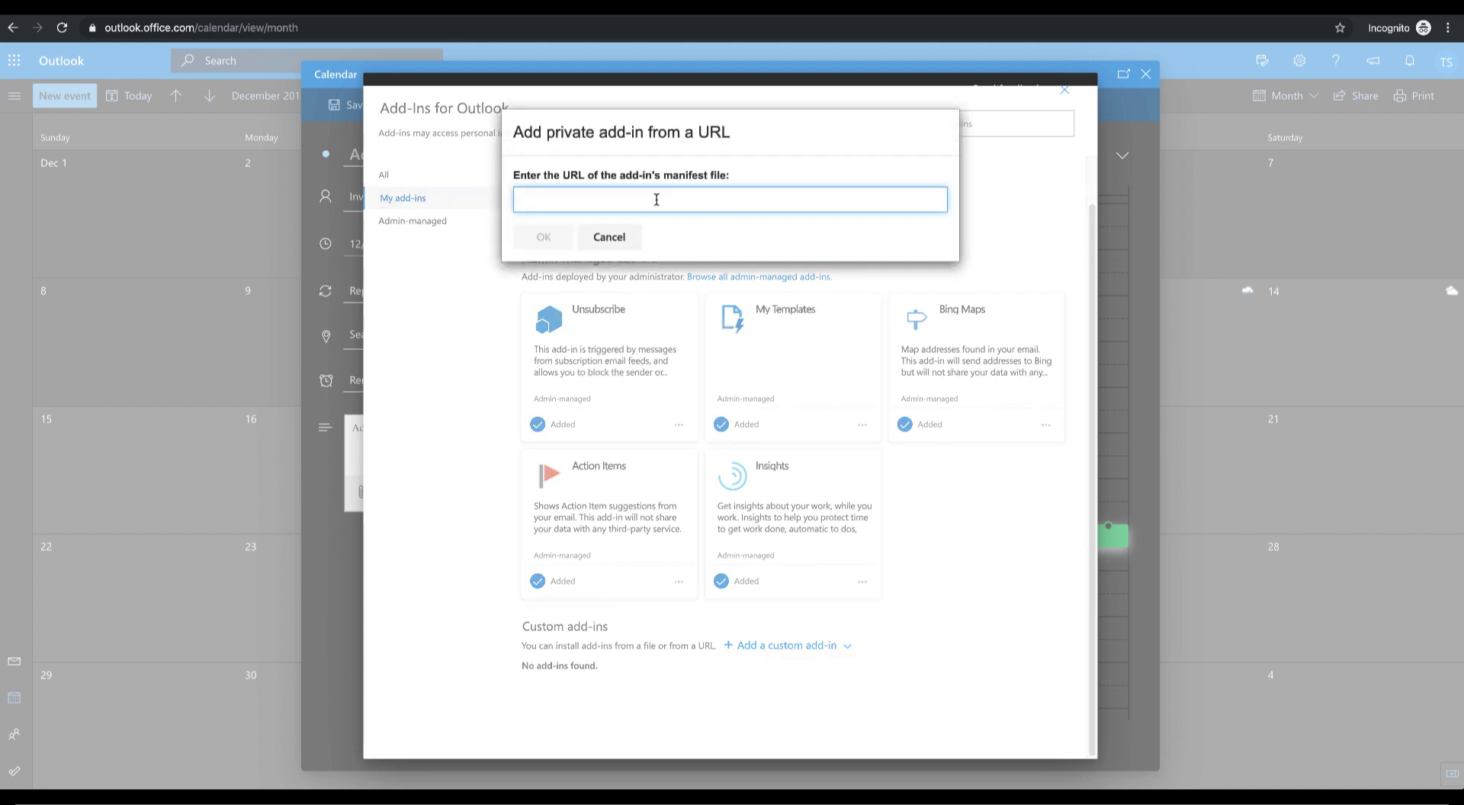
key("ctrl+v")
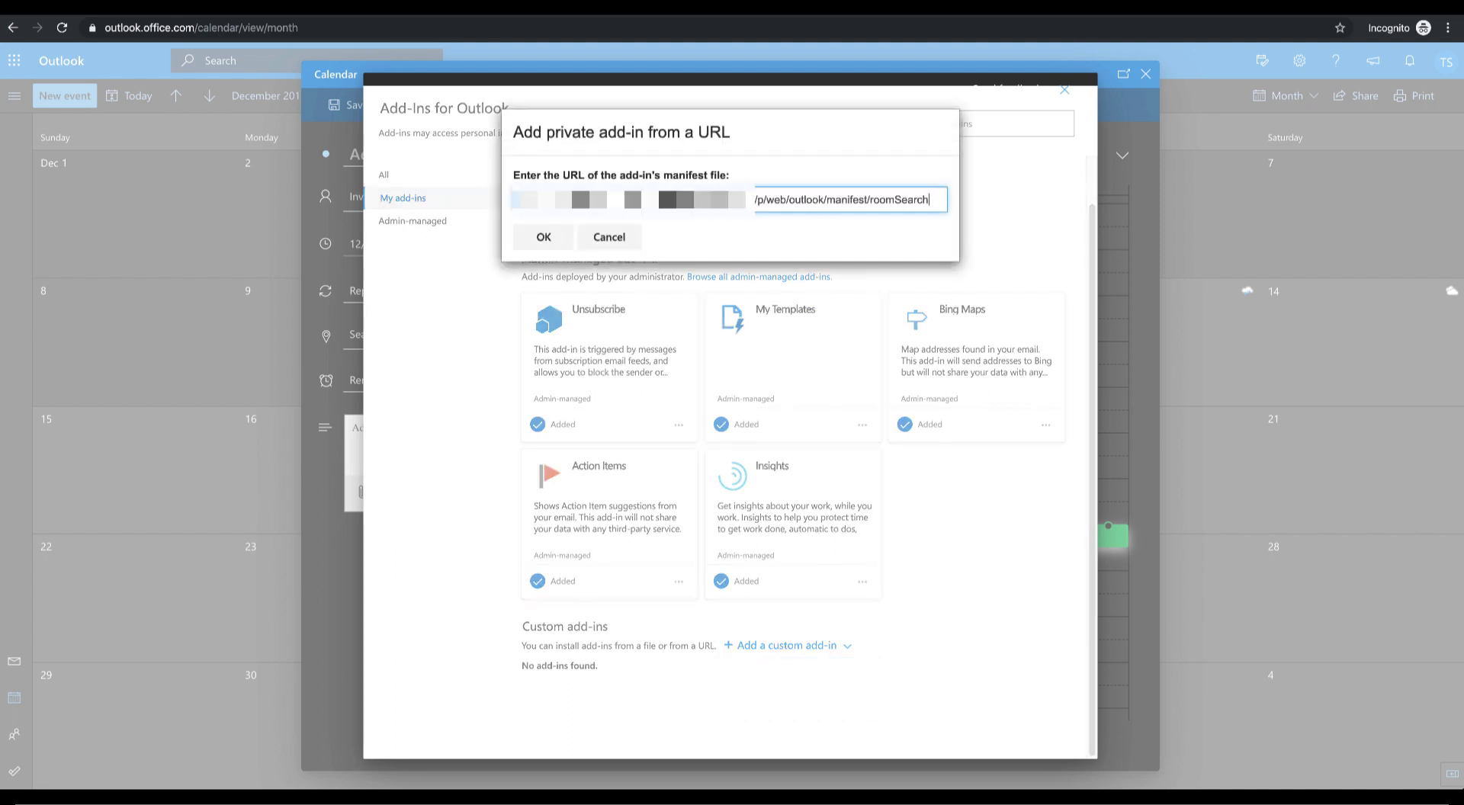
left_click(548, 236)
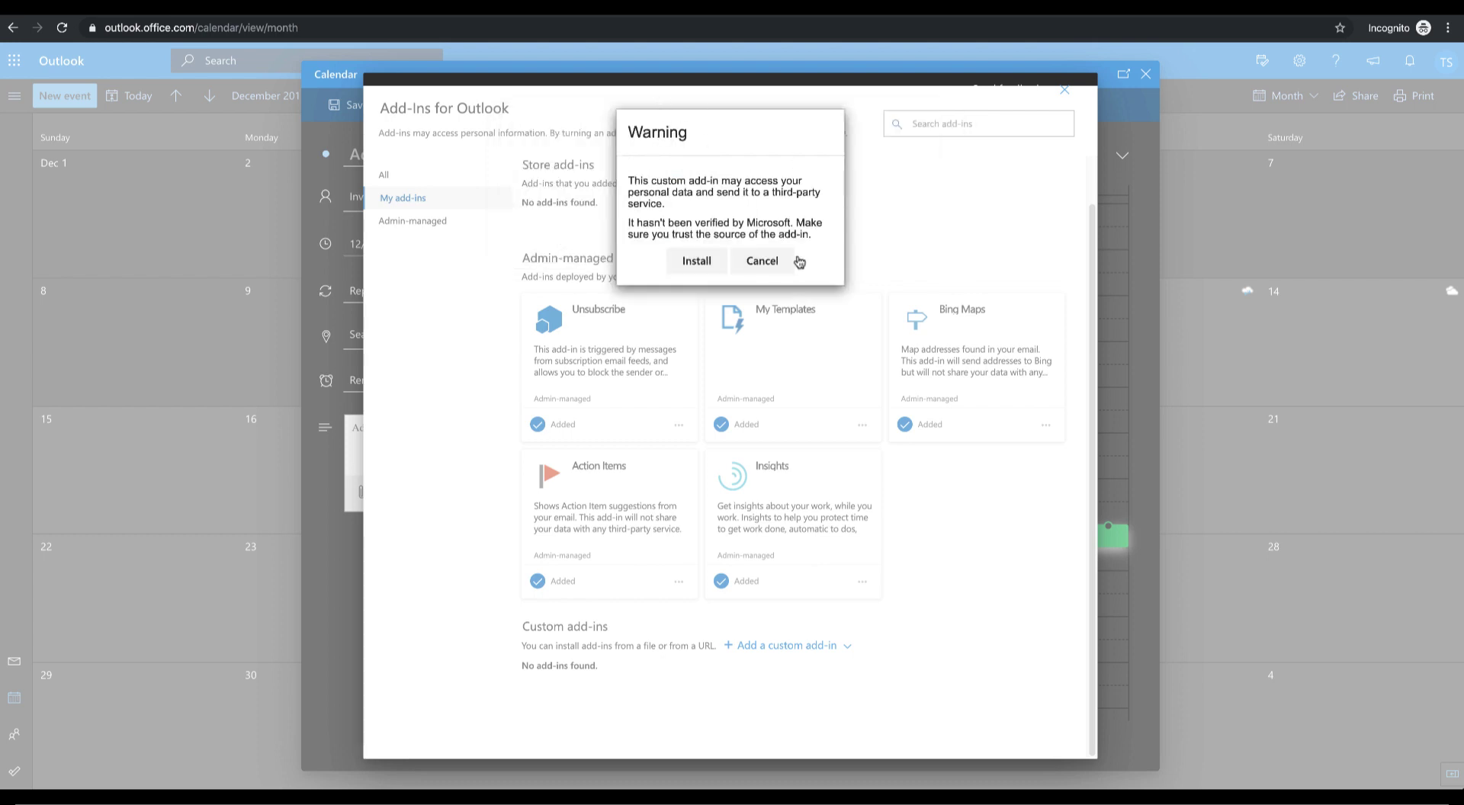
left_click(696, 260)
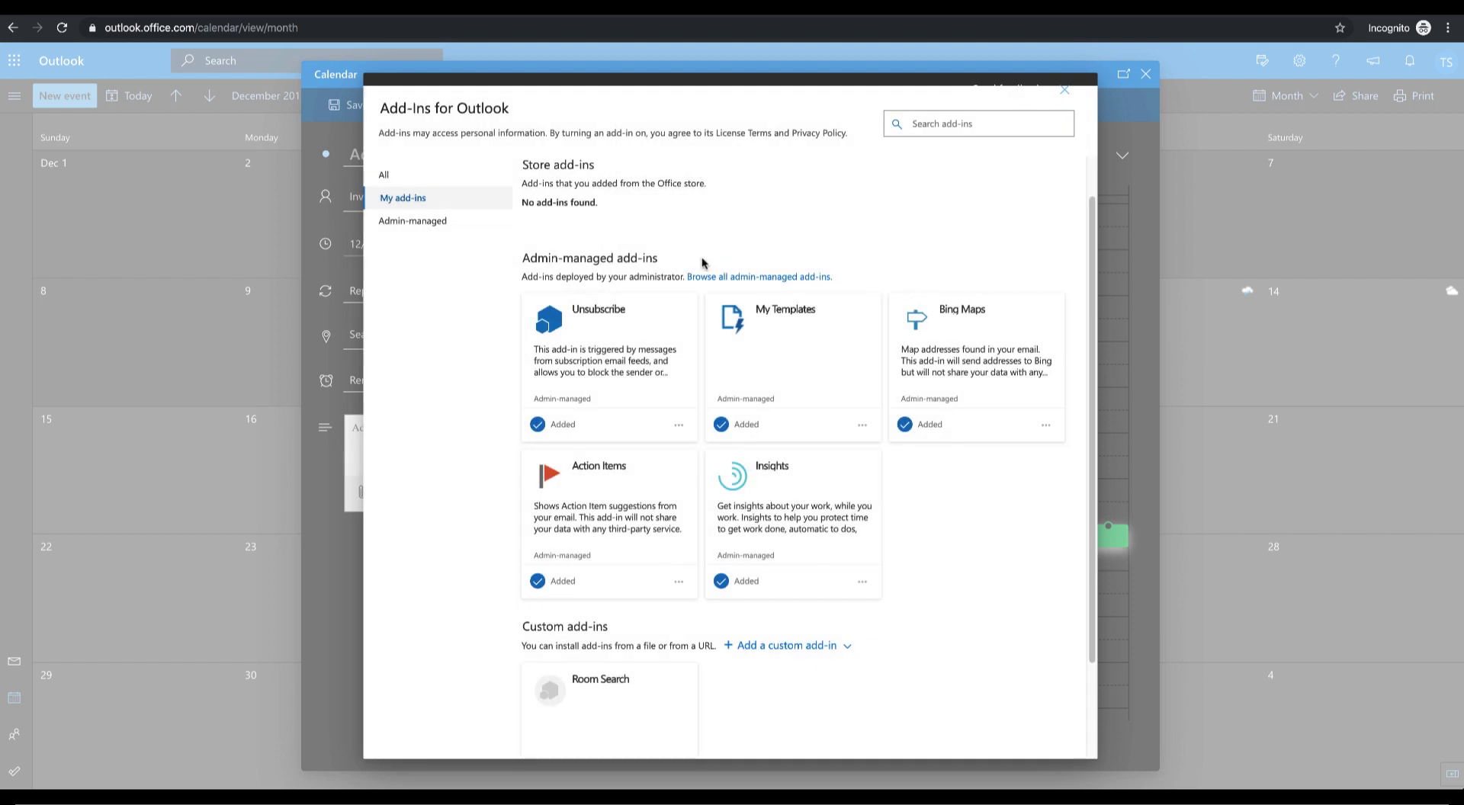
scroll(716, 480, "down", 2)
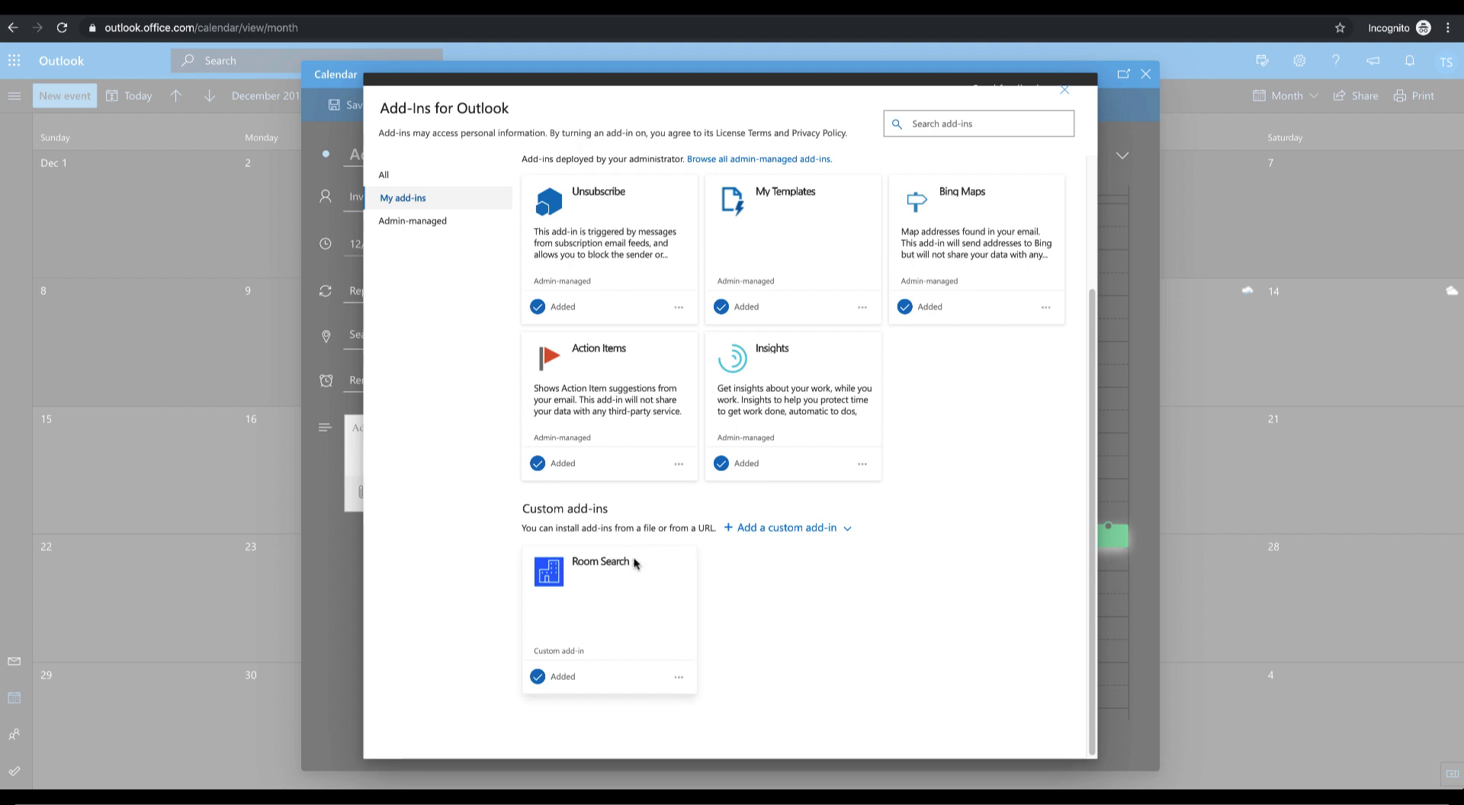
left_click(1071, 95)
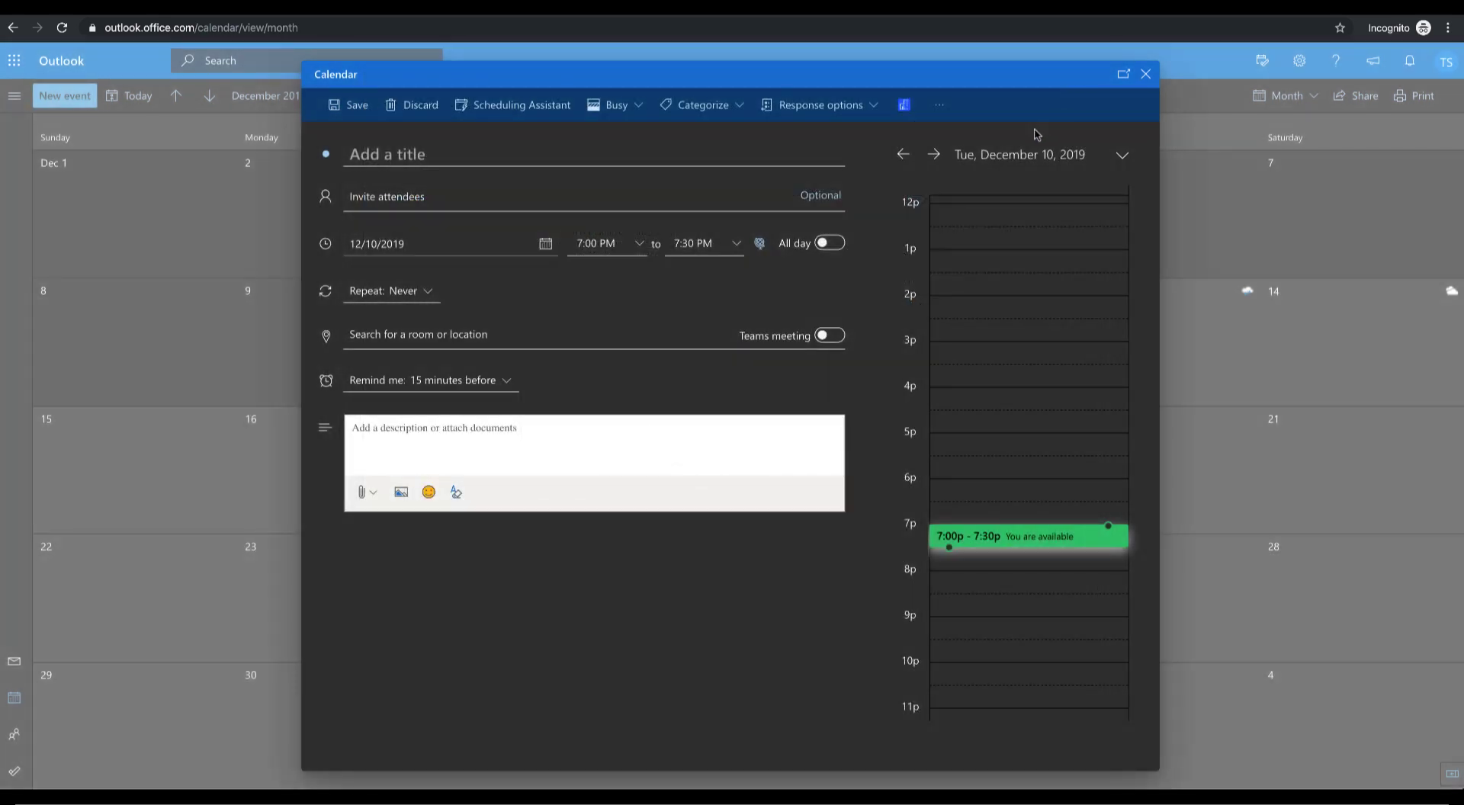
- Open the Room Search add-in in the event and add a location filter for the city Sao Paulo
left_click(909, 110)
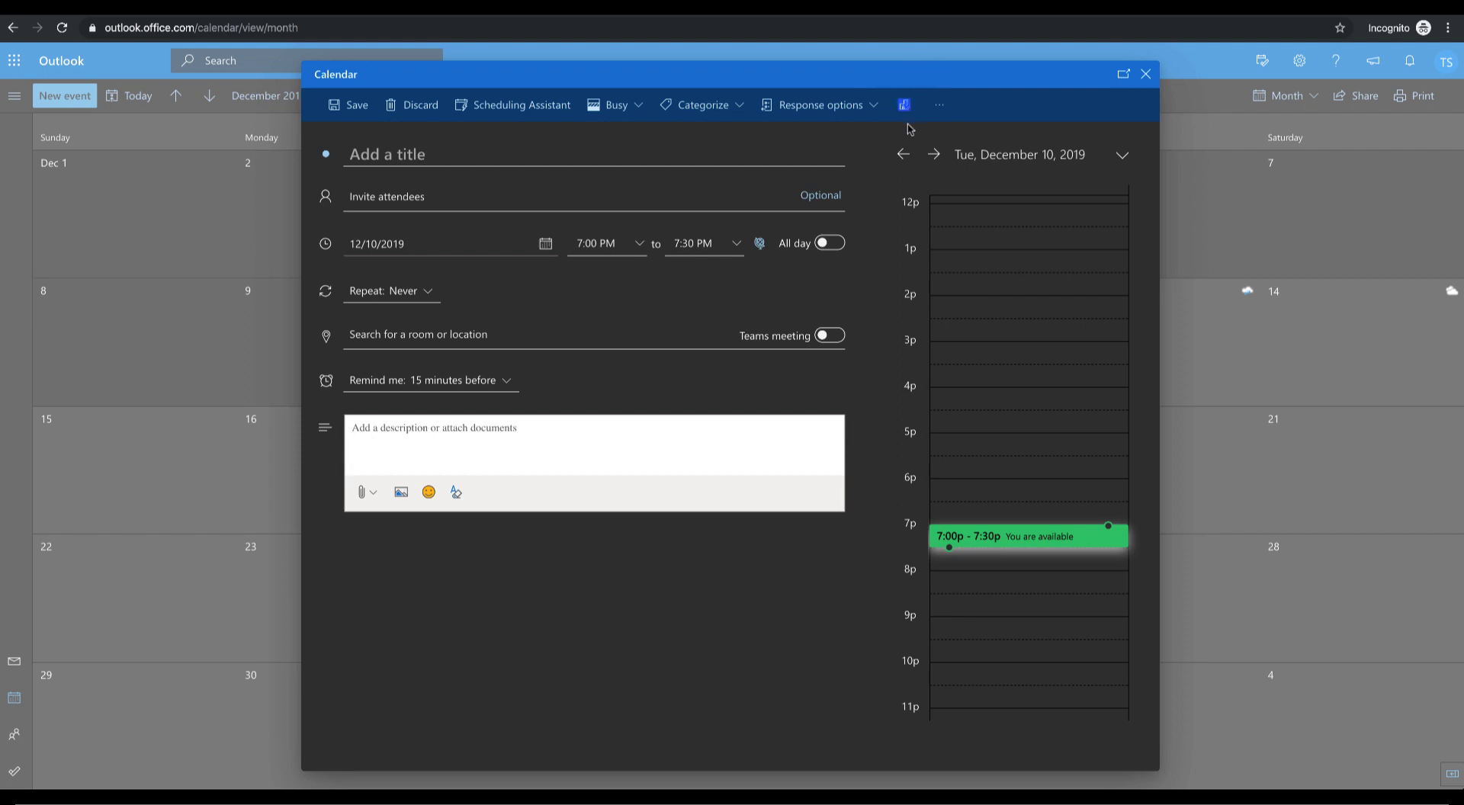
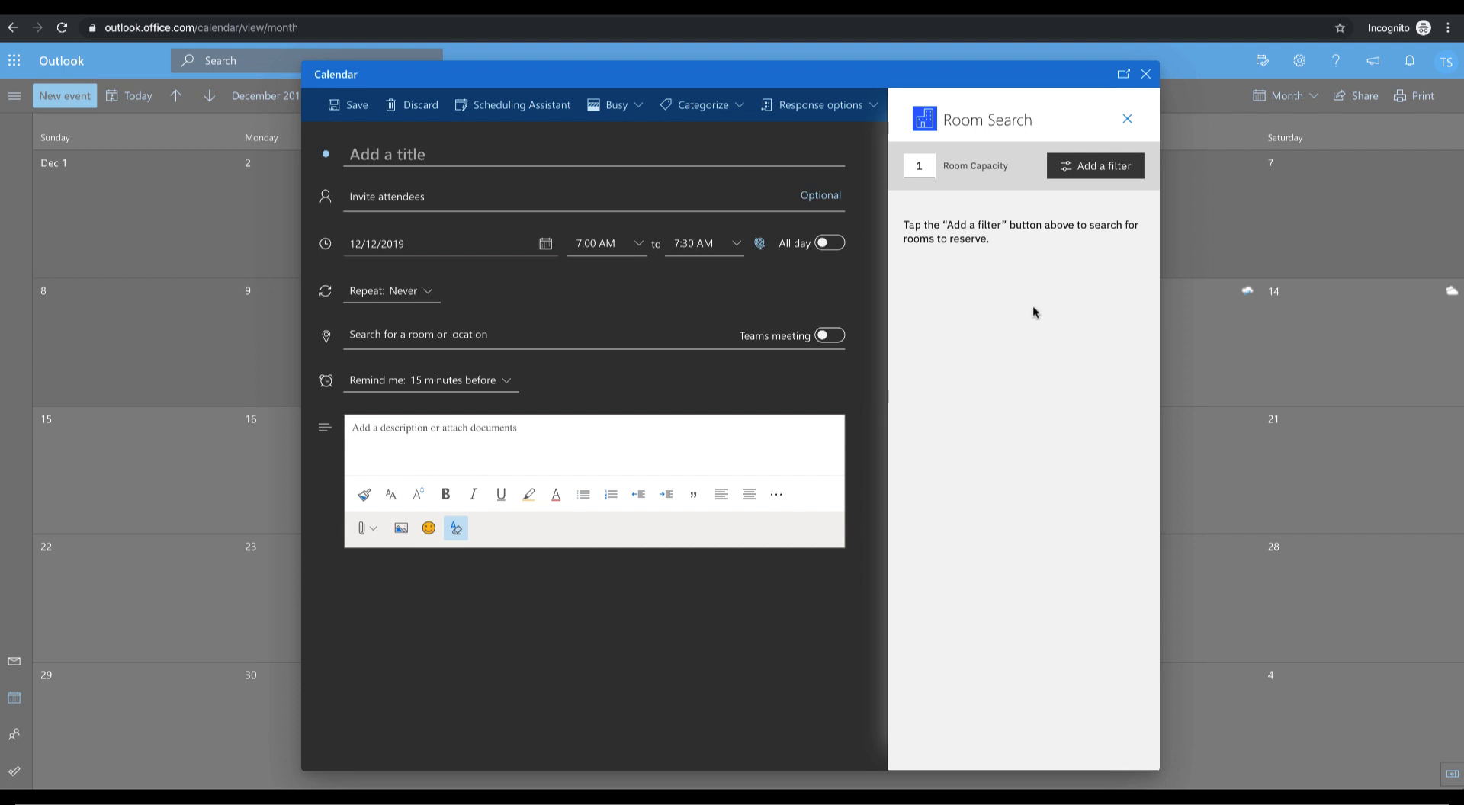
left_click(1103, 175)
left_click(978, 250)
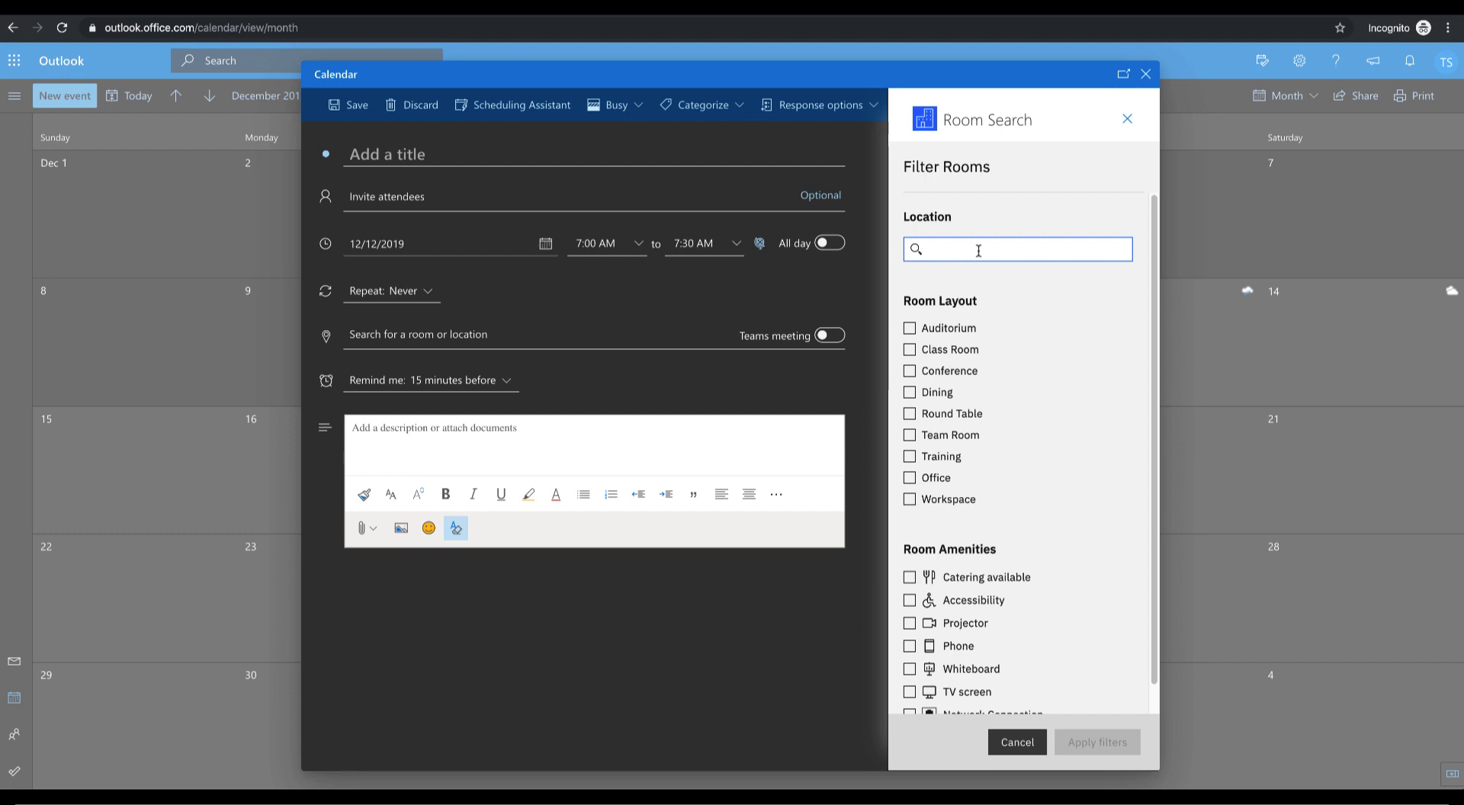
type("sao")
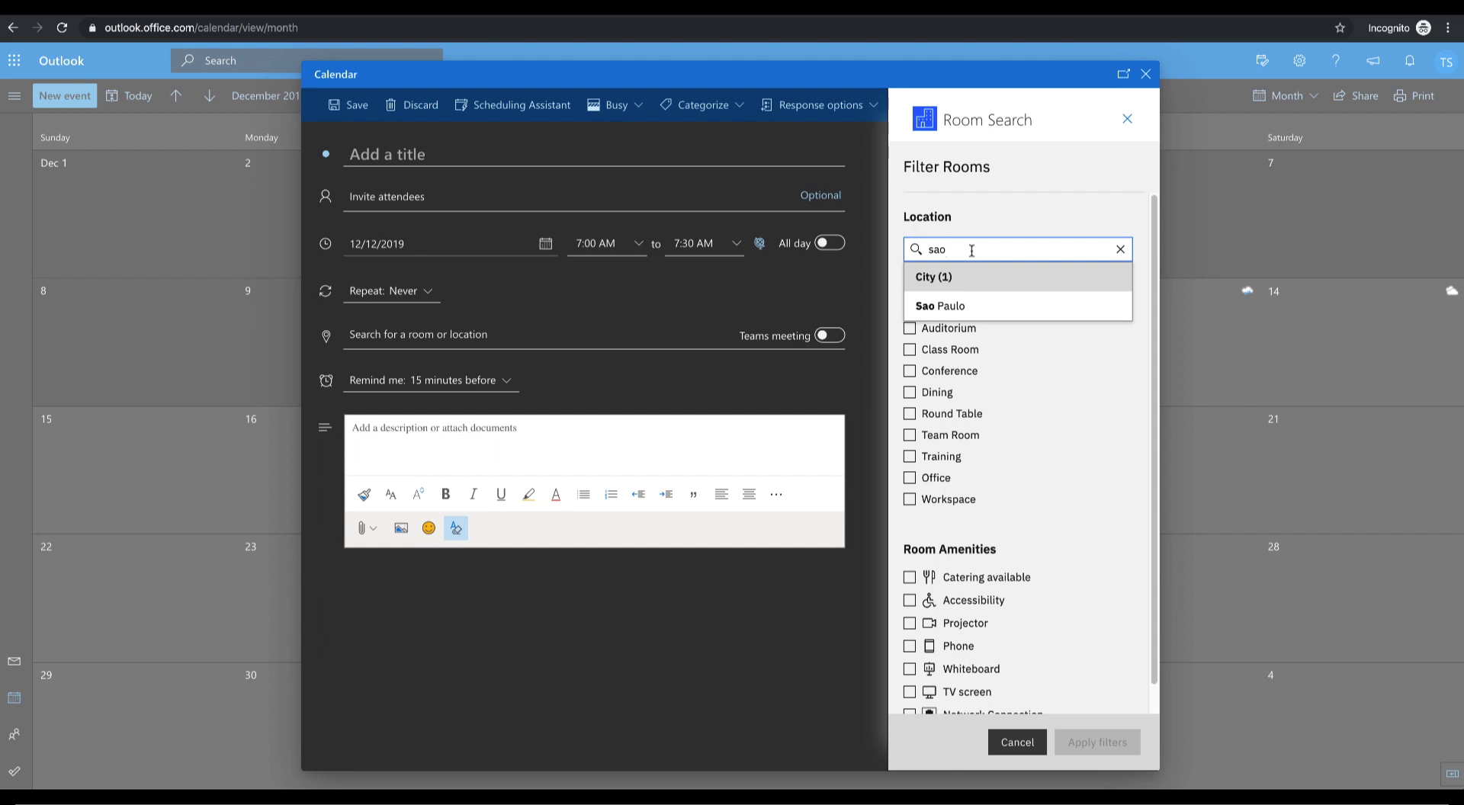
left_click(948, 306)
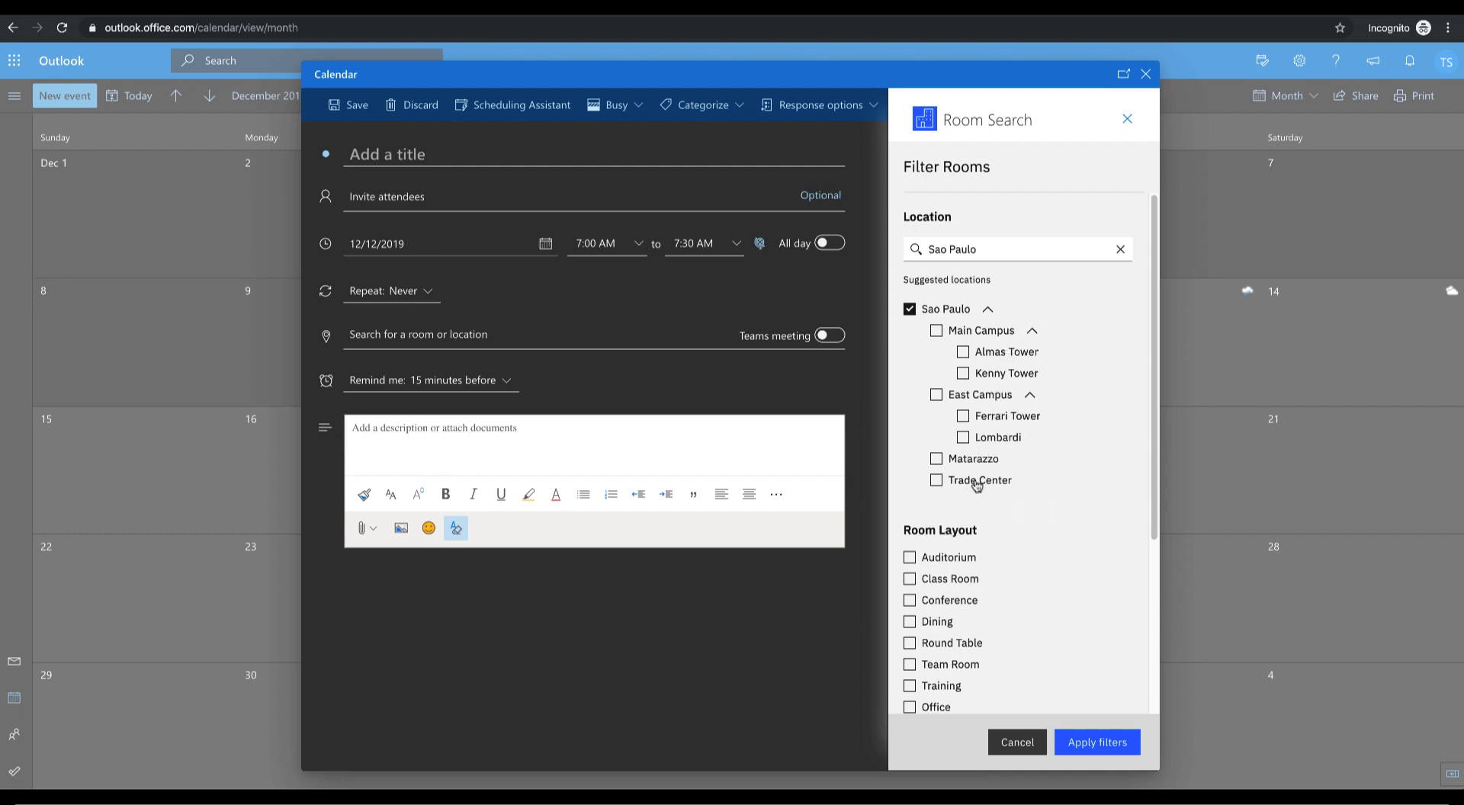
- Narrow the room filters to Matarazzo and Ferrari Tower with catering available, and apply them
left_click(936, 459)
left_click(964, 418)
scroll(1033, 610, "down", 3)
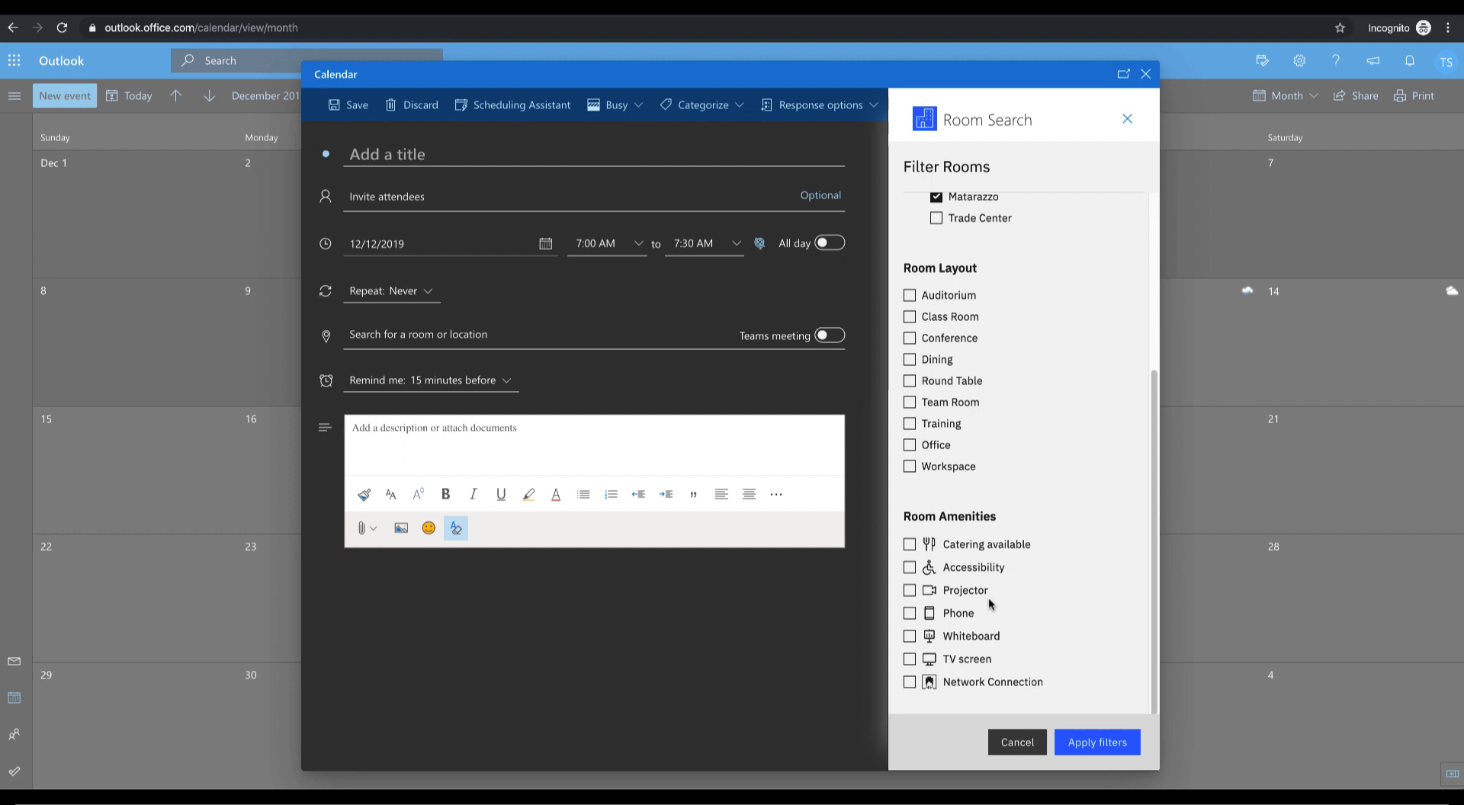
left_click(910, 544)
left_click(1078, 742)
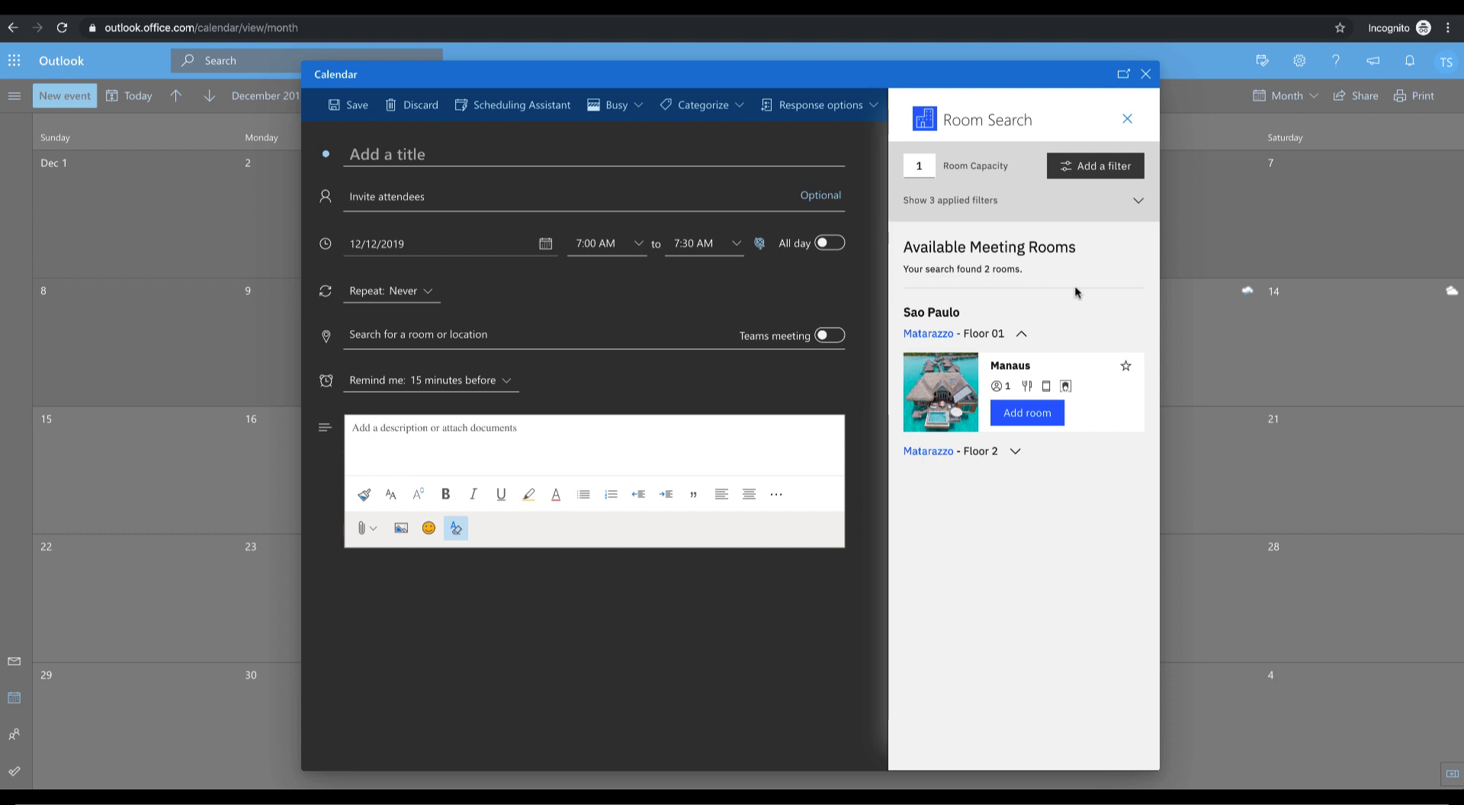
- Expand the applied filters and the Matarazzo Floor 2 results to review the available rooms
left_click(1136, 202)
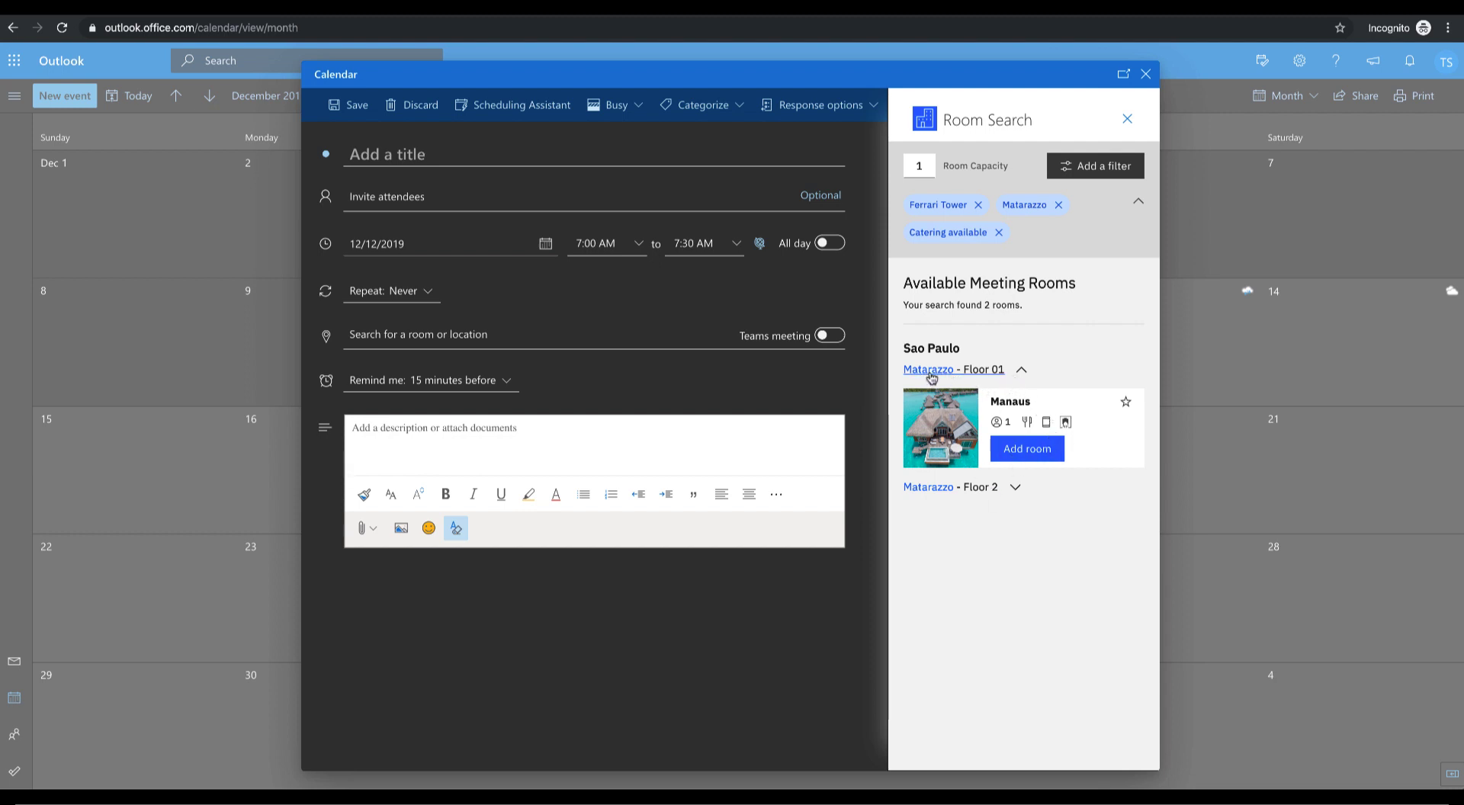
left_click(1017, 490)
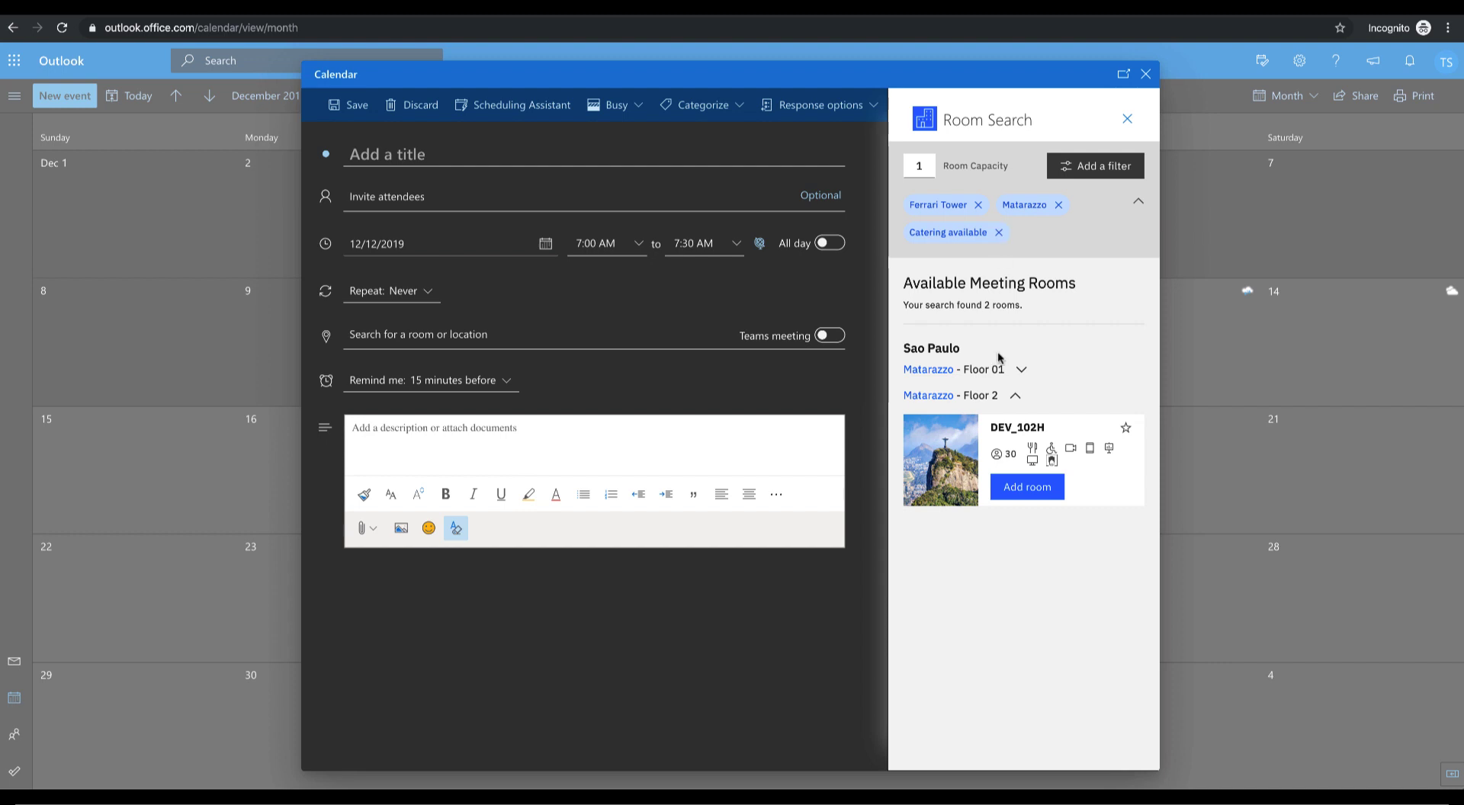
- Remove the Catering available filter and review the rooms offered on the Matarazzo and Ferrari Tower floors
left_click(998, 233)
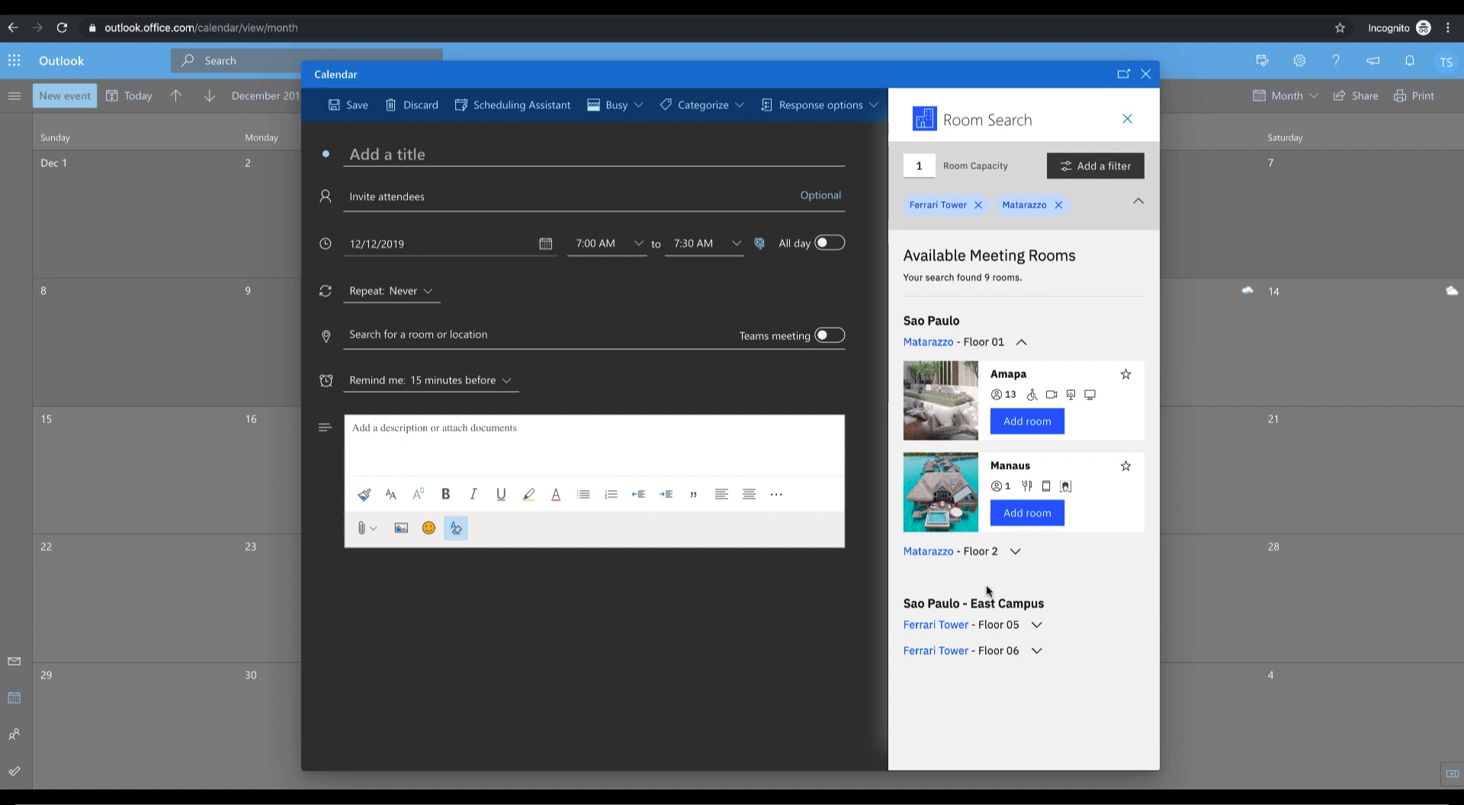
left_click(1035, 625)
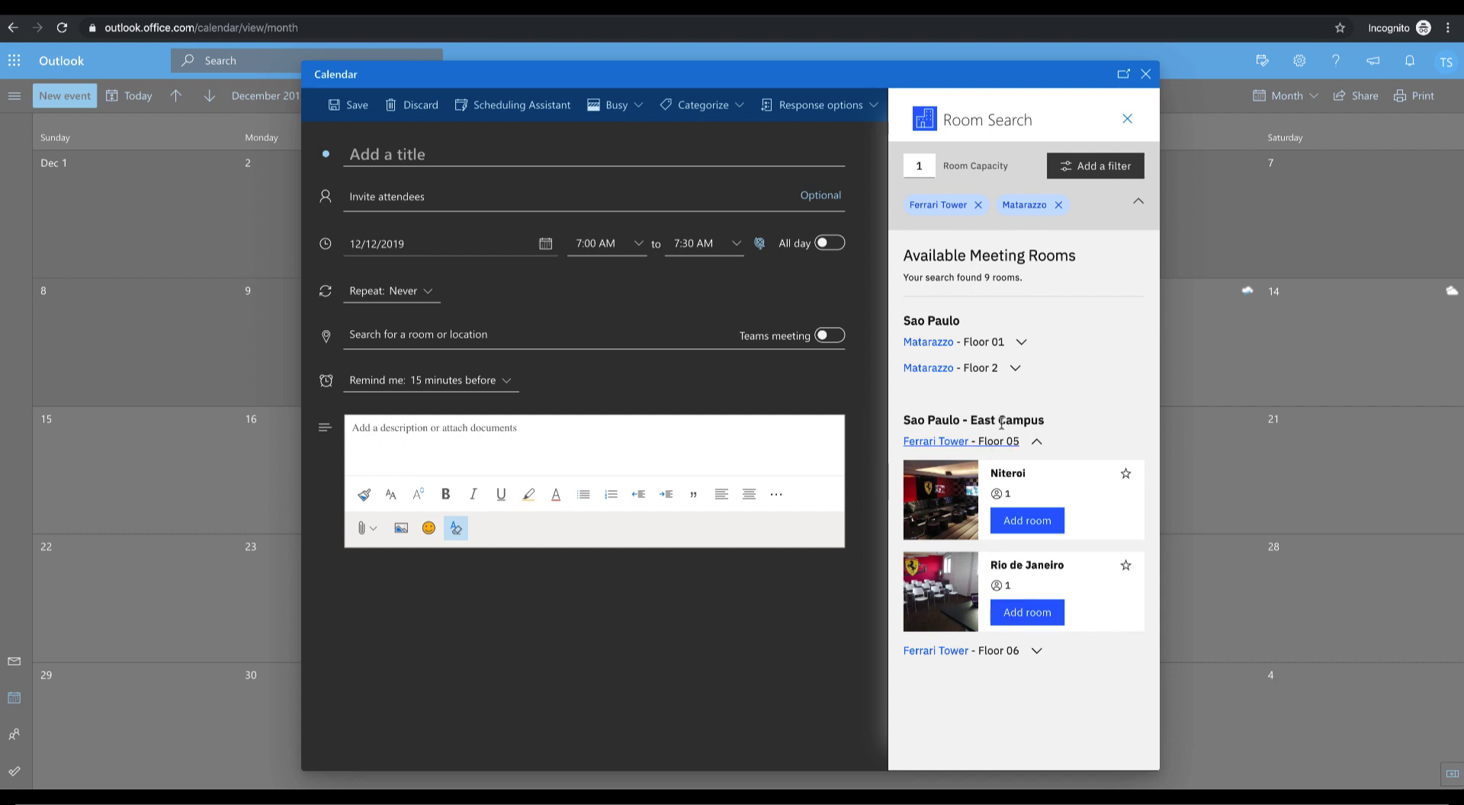
left_click(1037, 654)
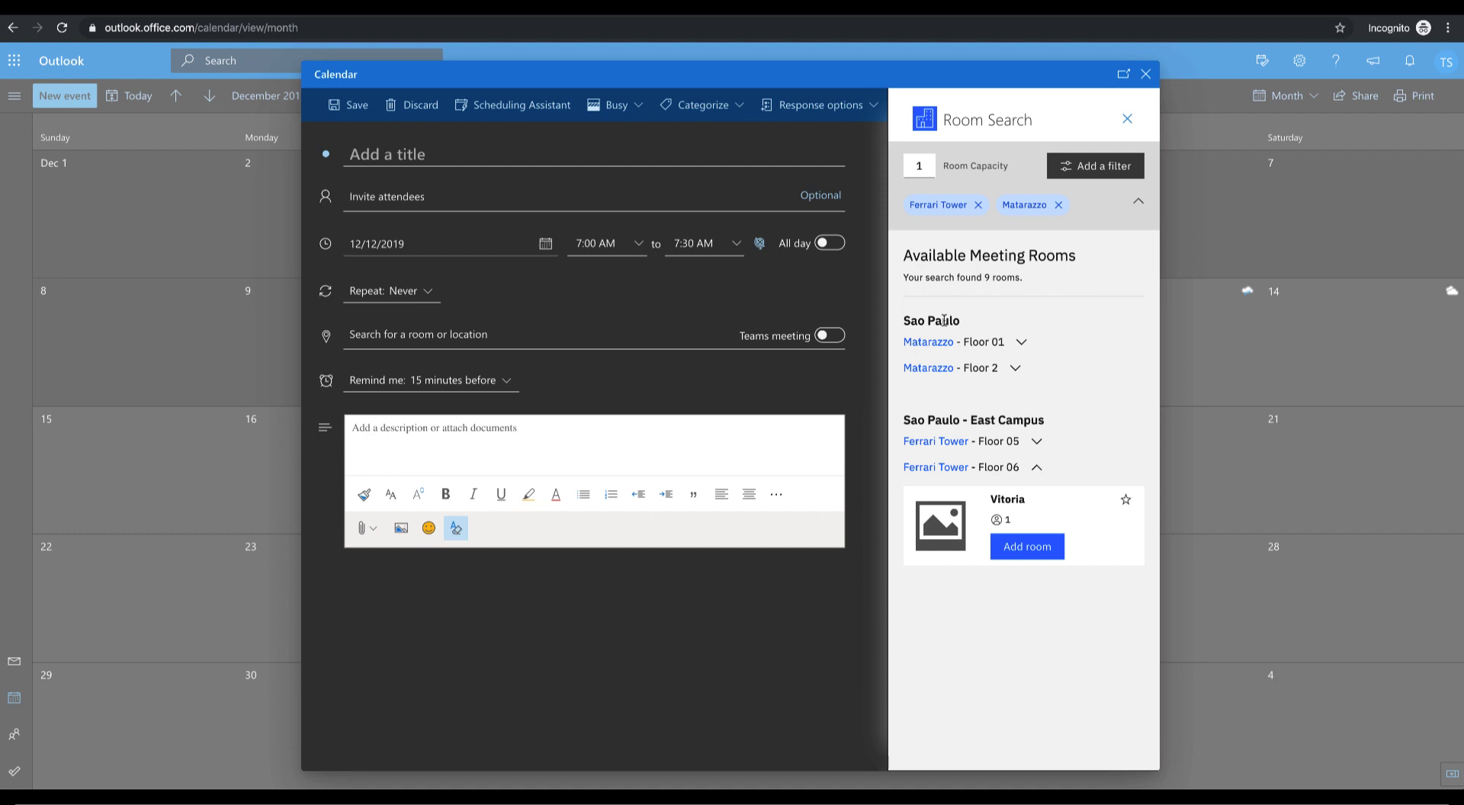
left_click(1013, 369)
scroll(987, 519, "down", 2)
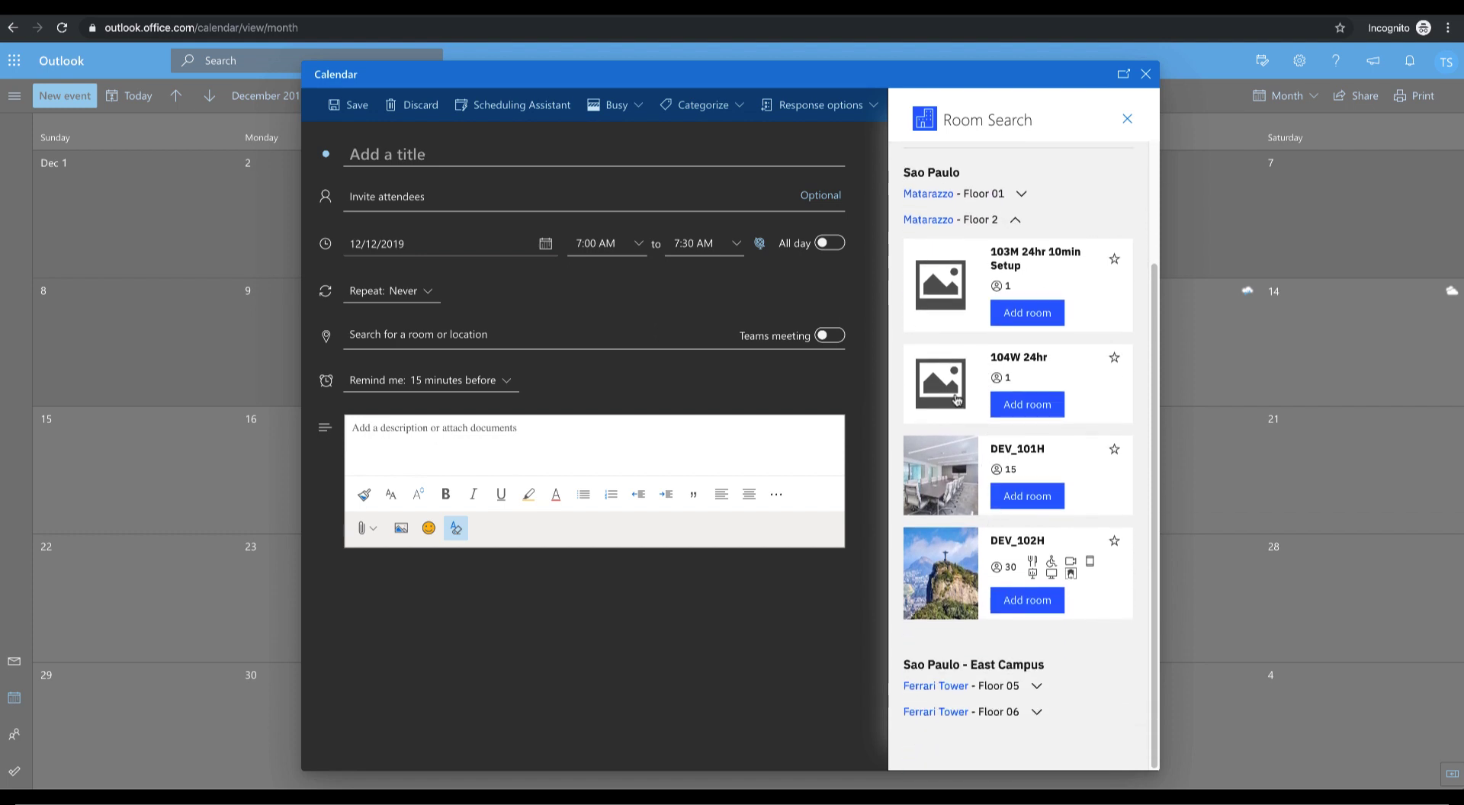
left_click(1036, 686)
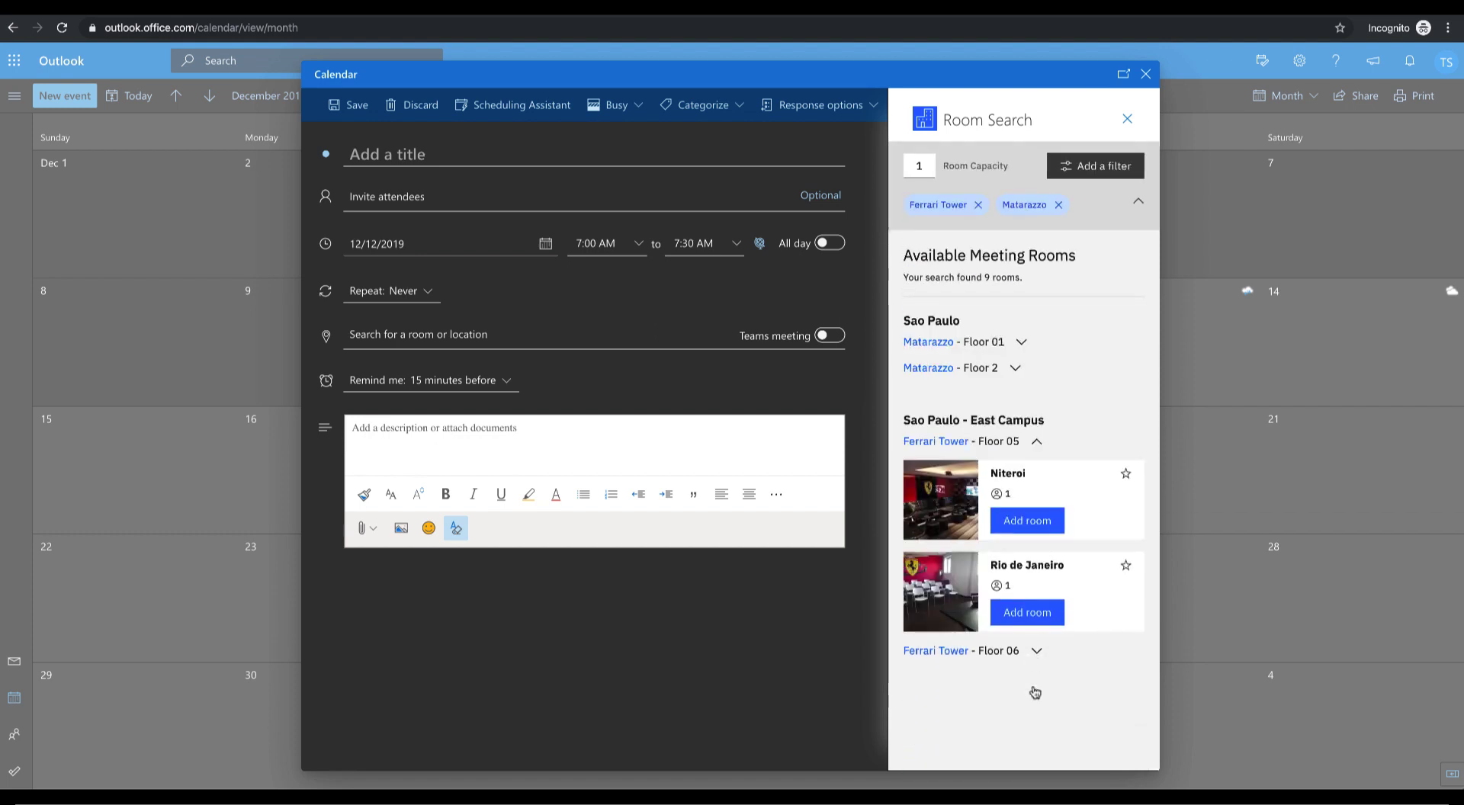
left_click(1035, 652)
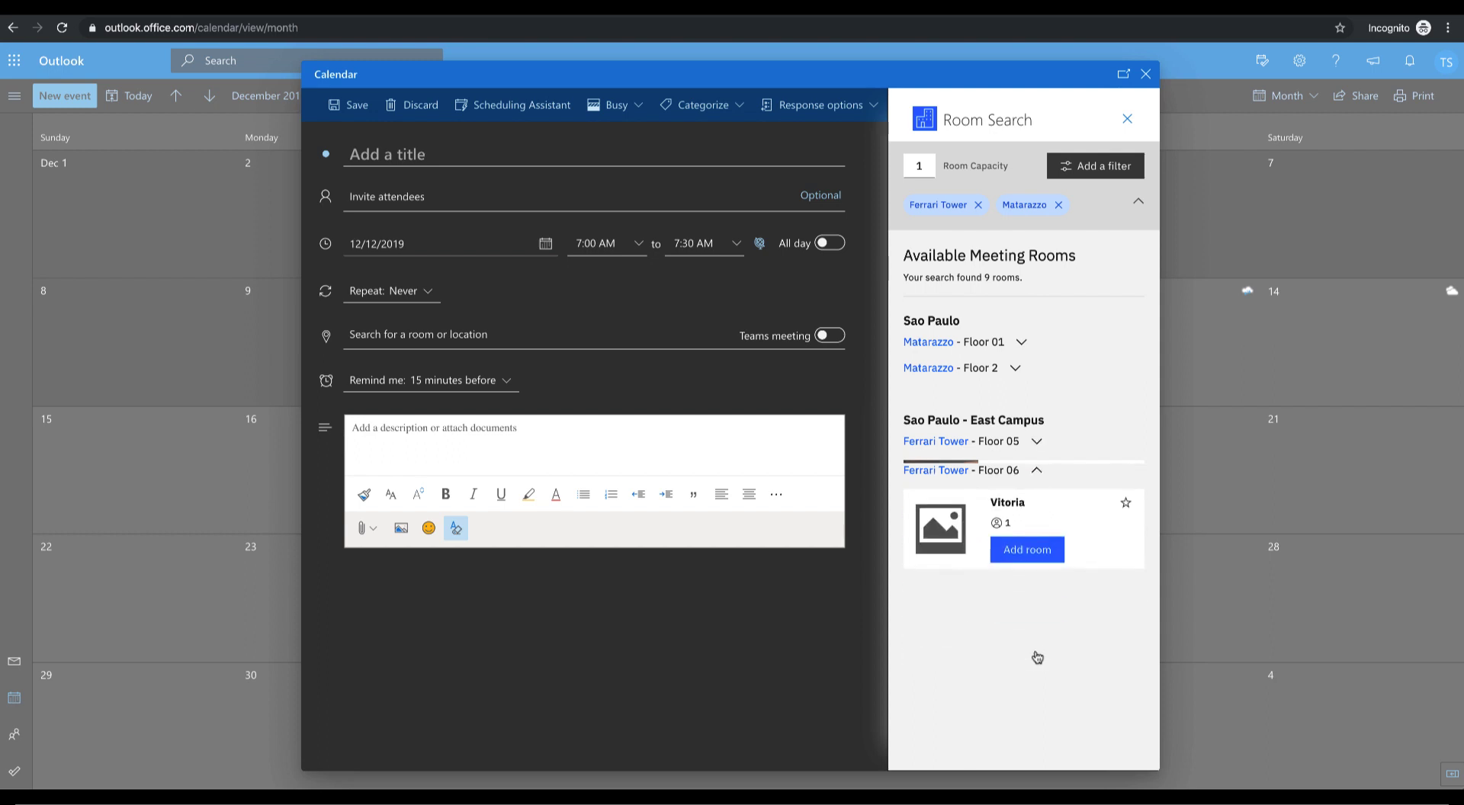
- View the Matarazzo Floor 2 floor plan, check the details of rooms 102H and 101H, and close the plan
left_click(1015, 368)
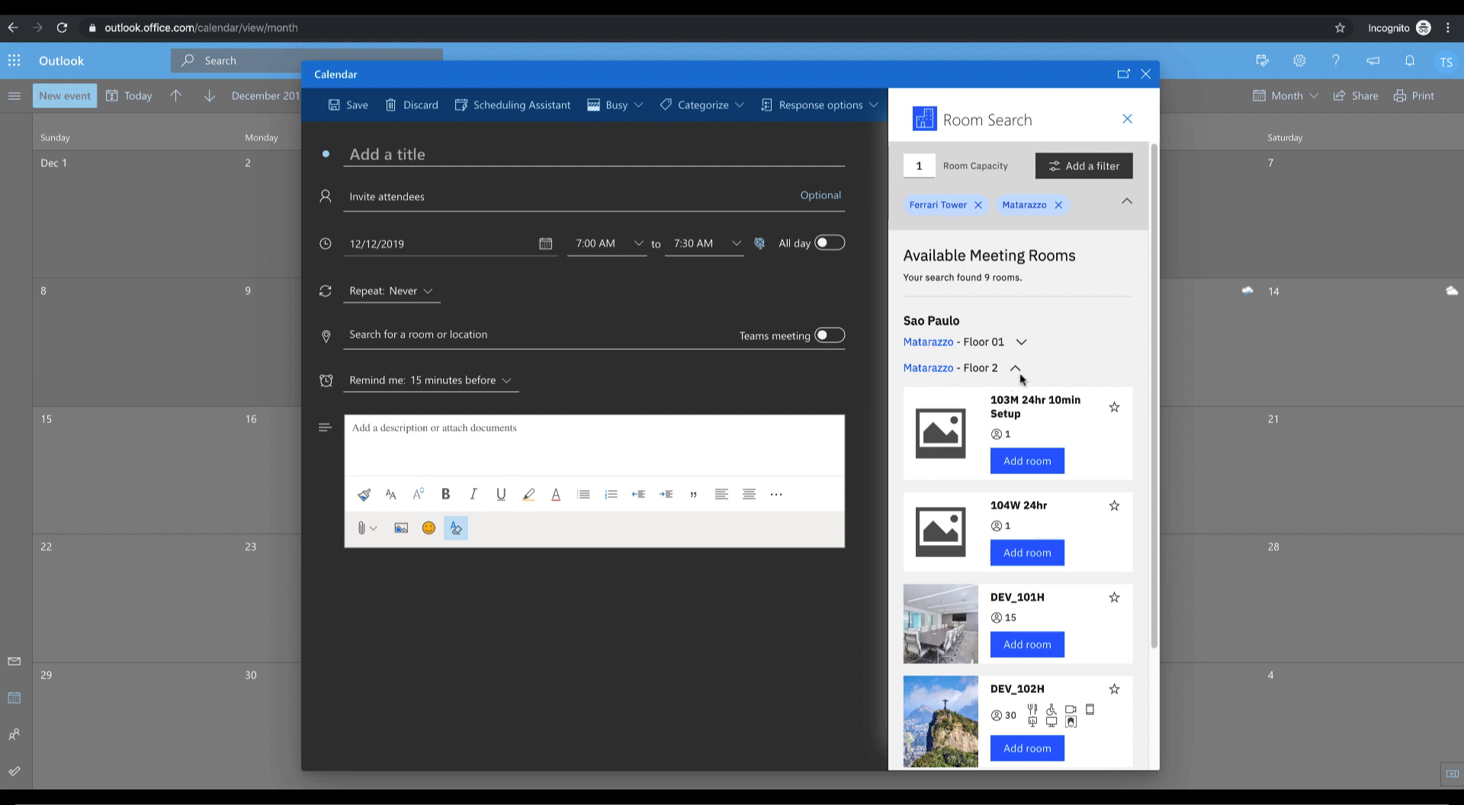
left_click(973, 371)
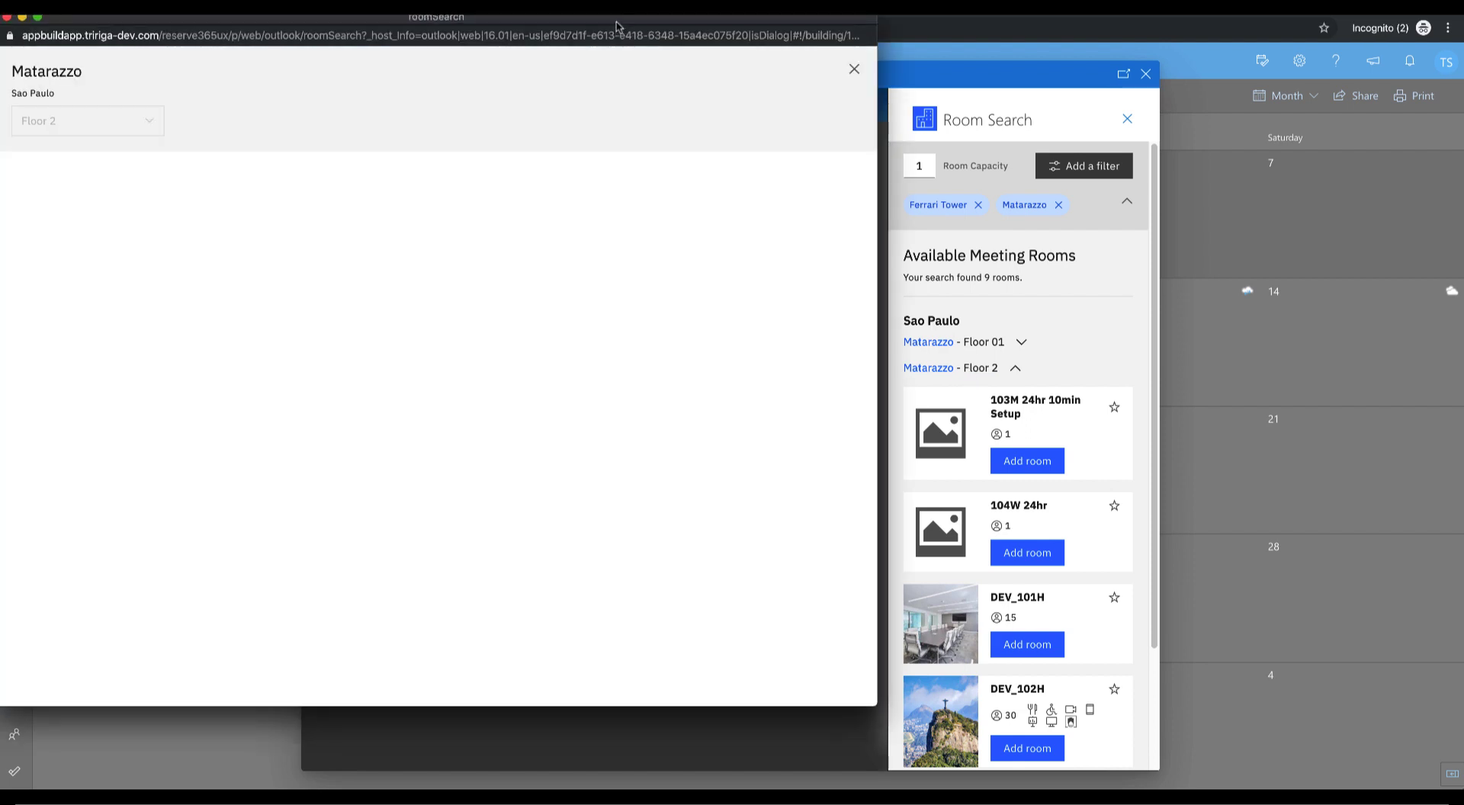
left_click_drag(616, 26, 834, 70)
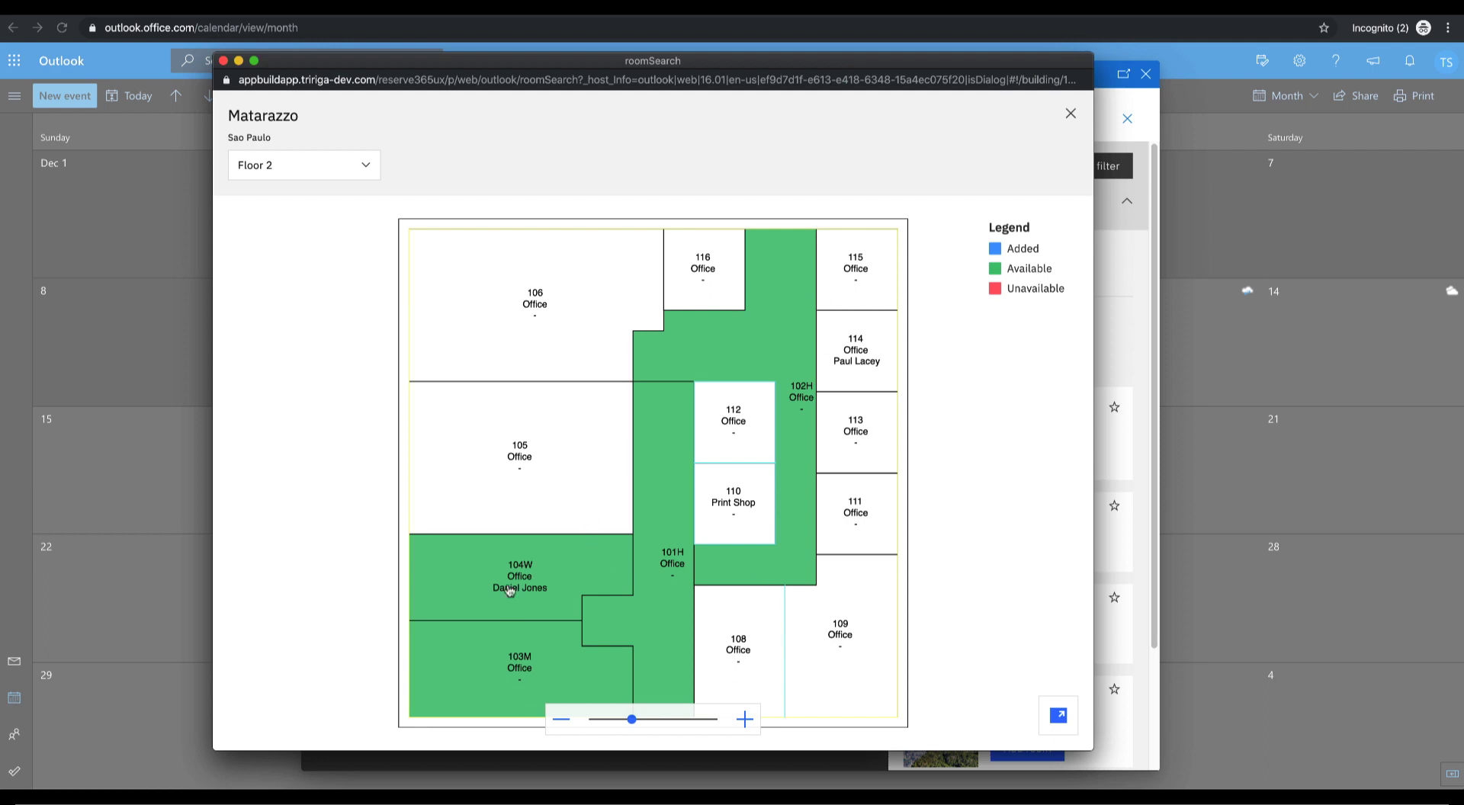
left_click(793, 299)
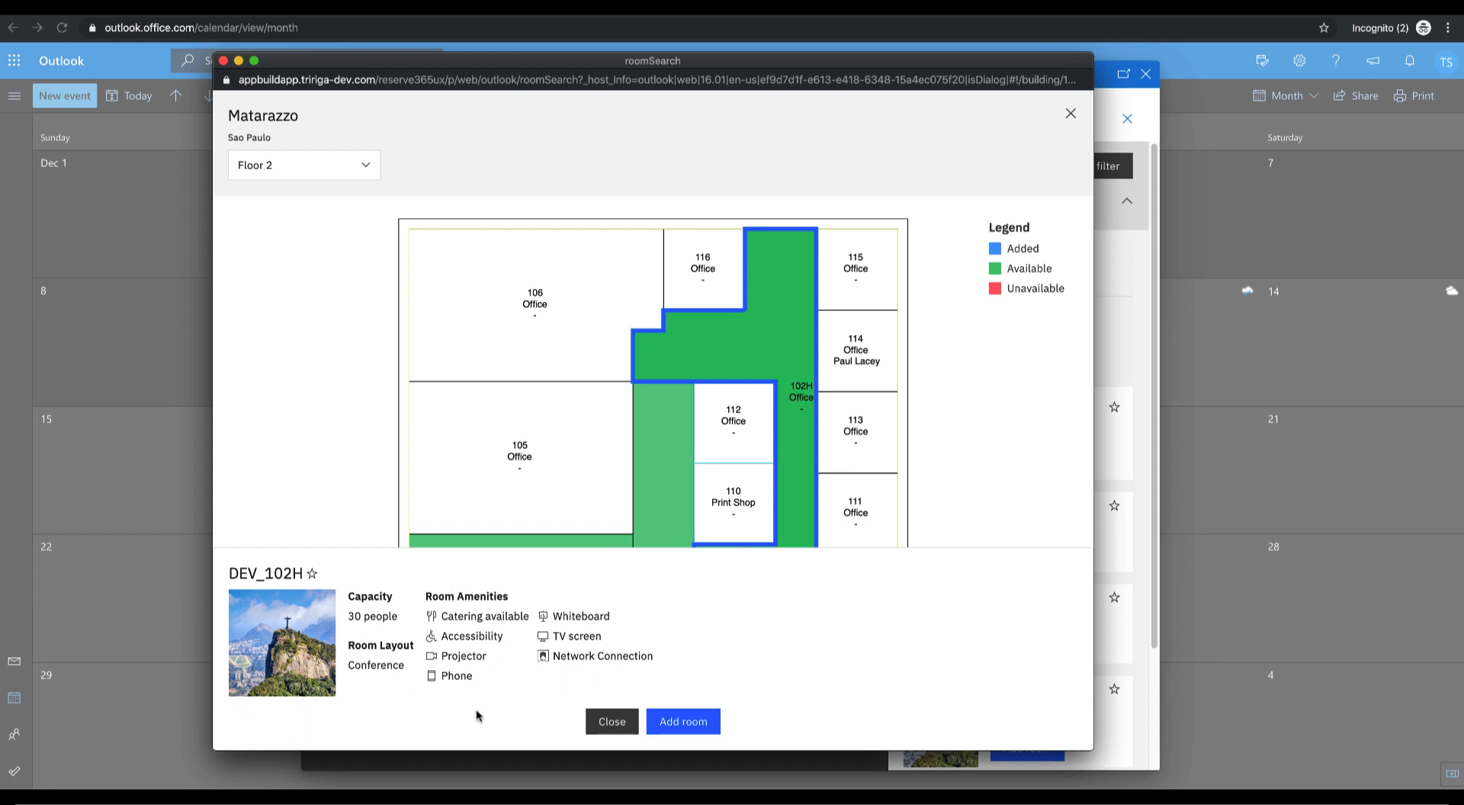
left_click(647, 450)
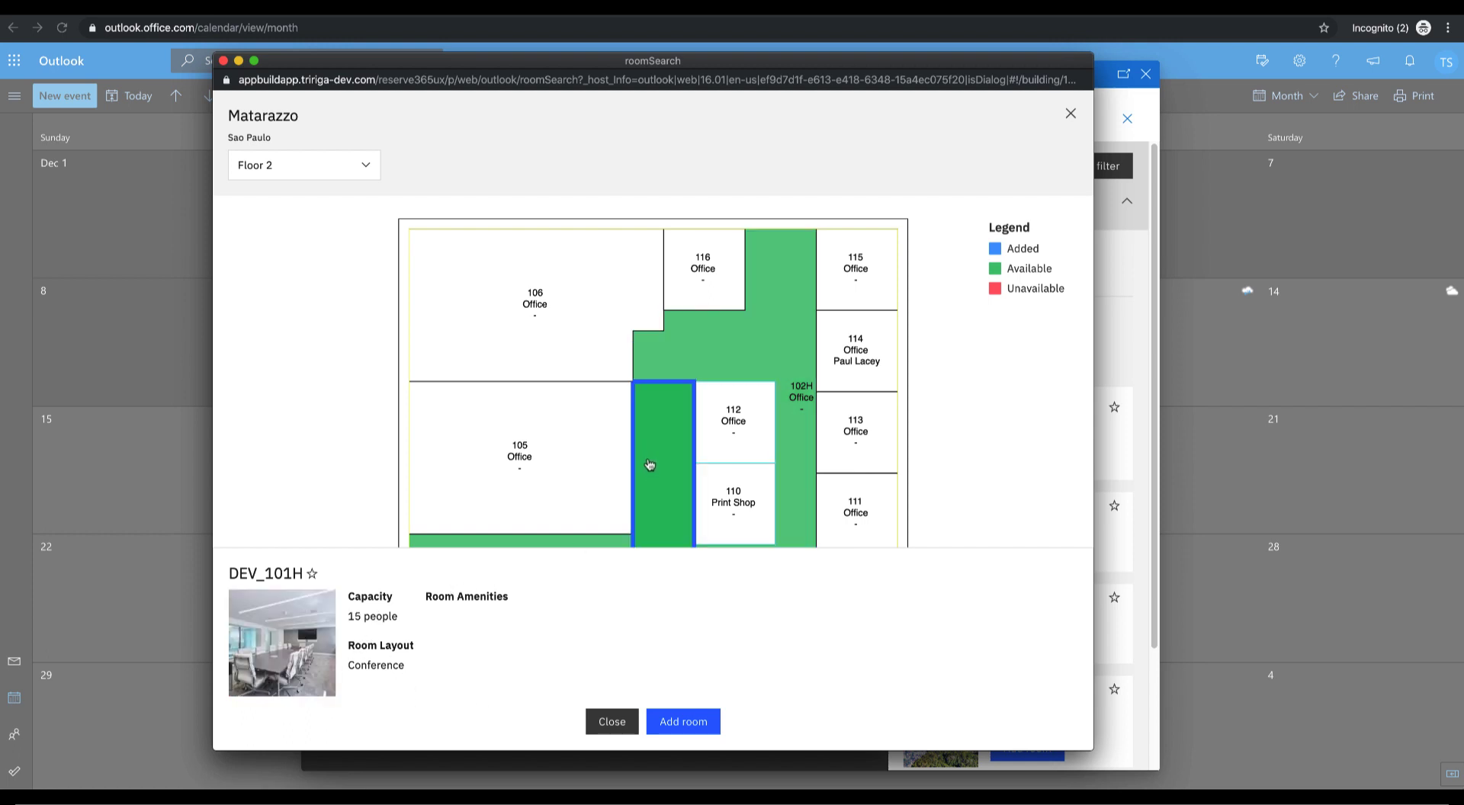
left_click(610, 720)
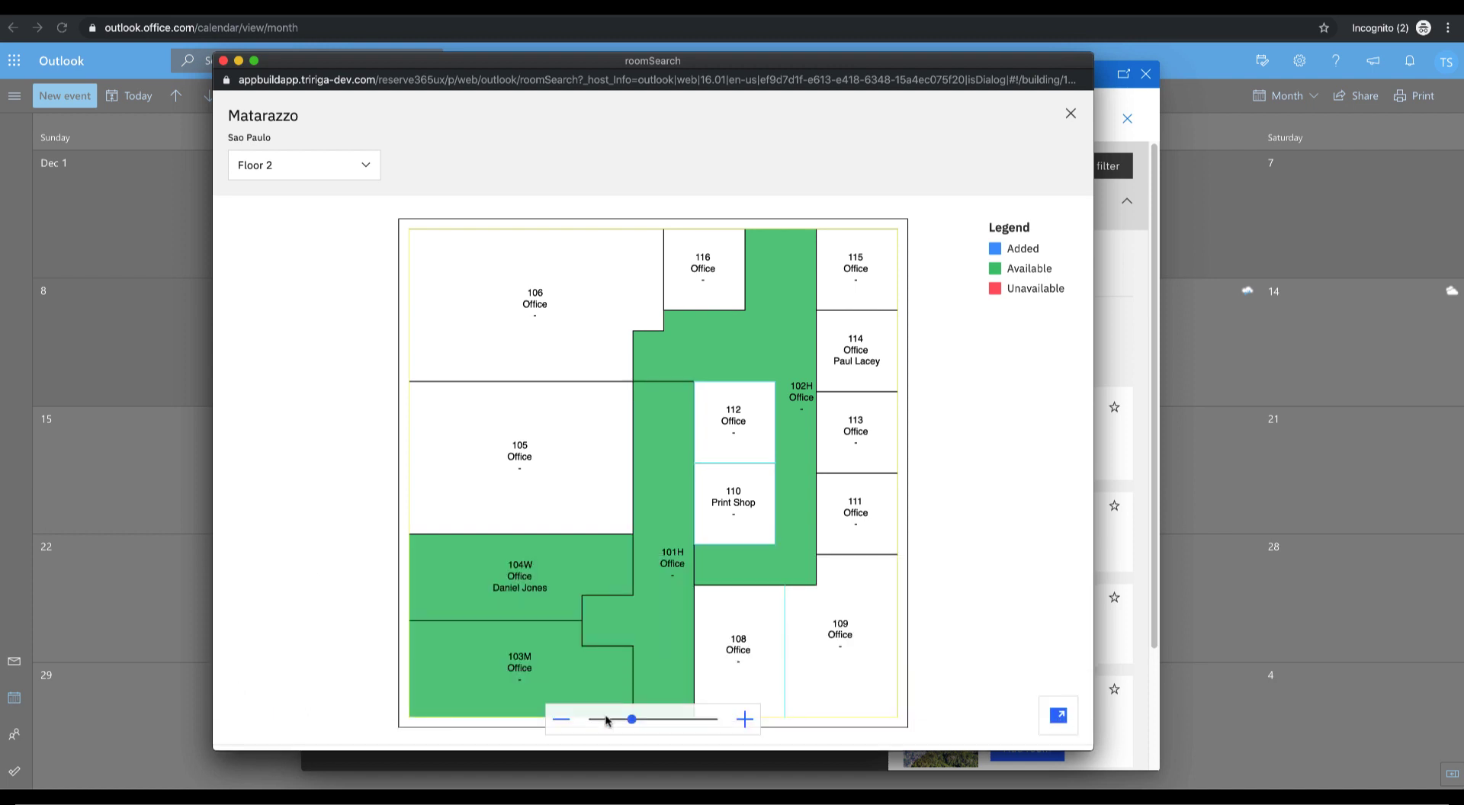
left_click(1070, 113)
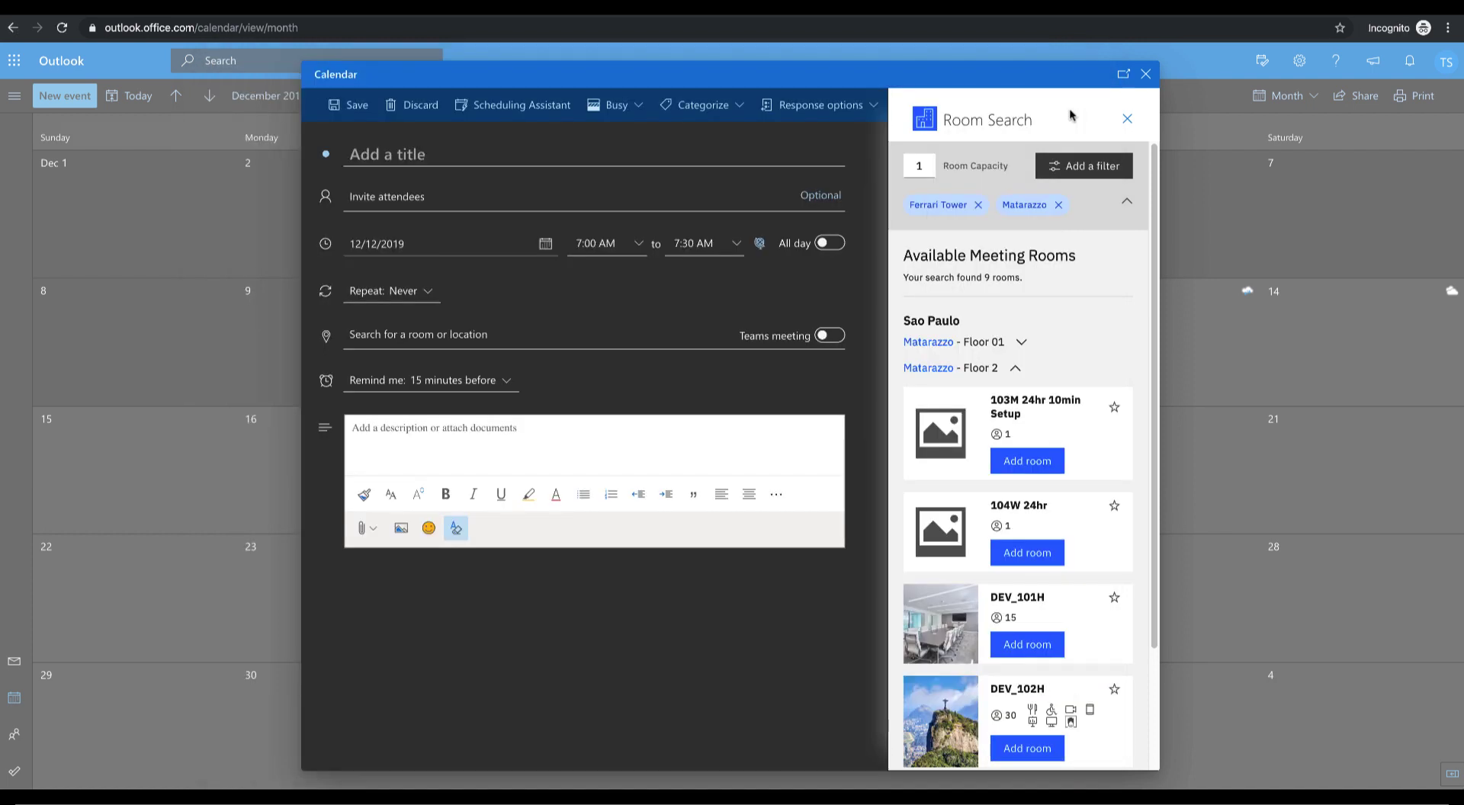
- View the details of the Niteroi room on Ferrari Tower Floor 05 and close them
left_click(1013, 373)
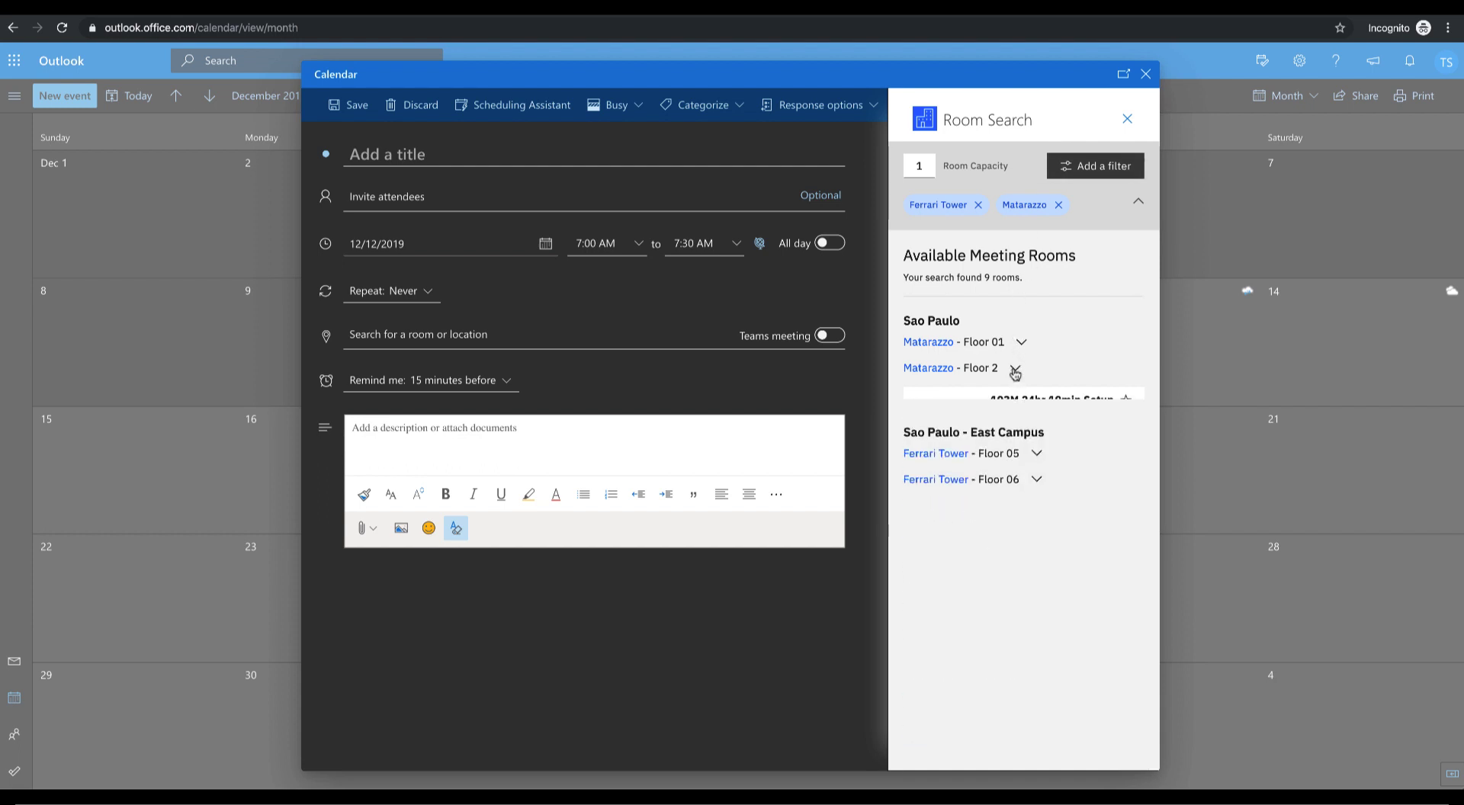
left_click(1036, 442)
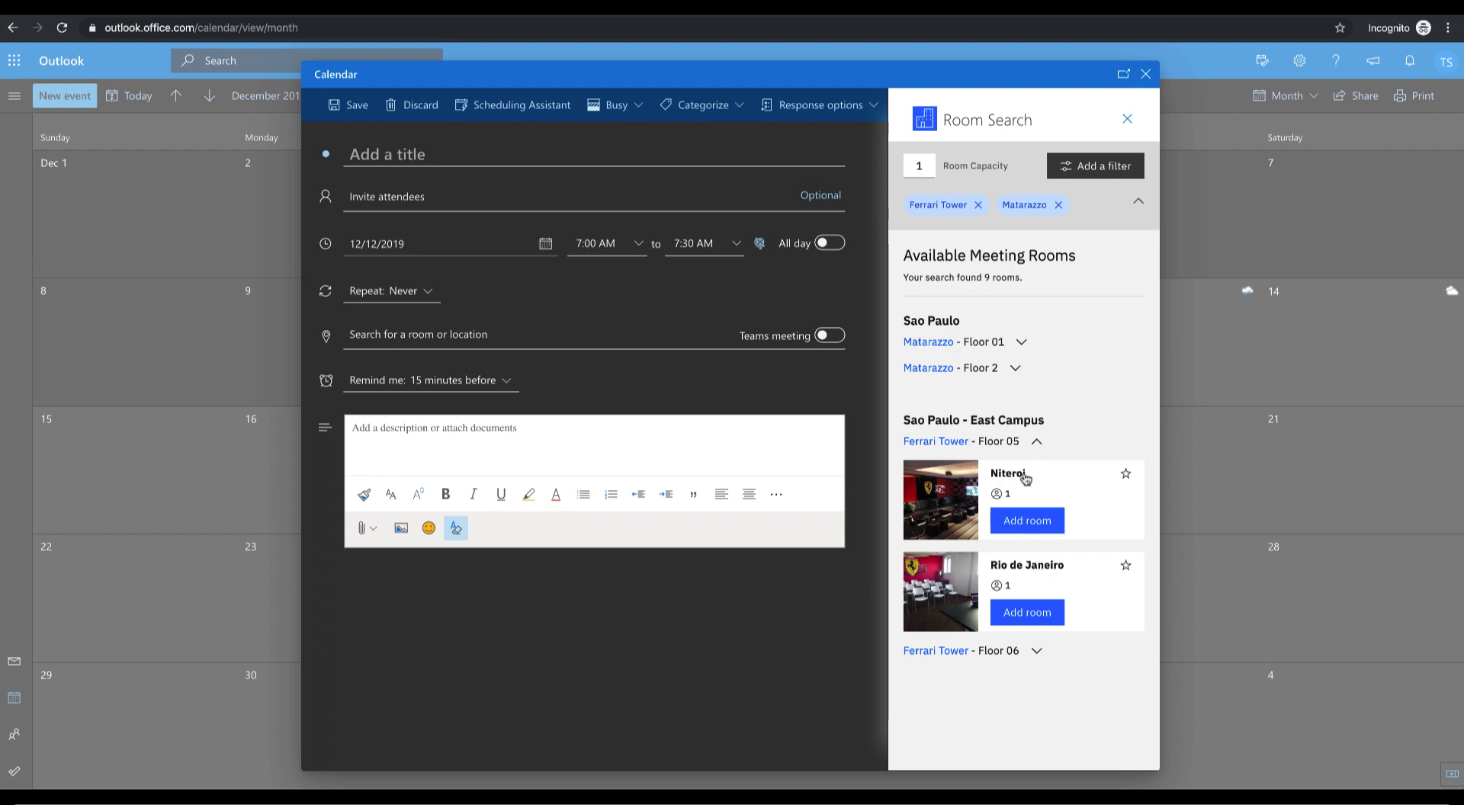
left_click(1024, 474)
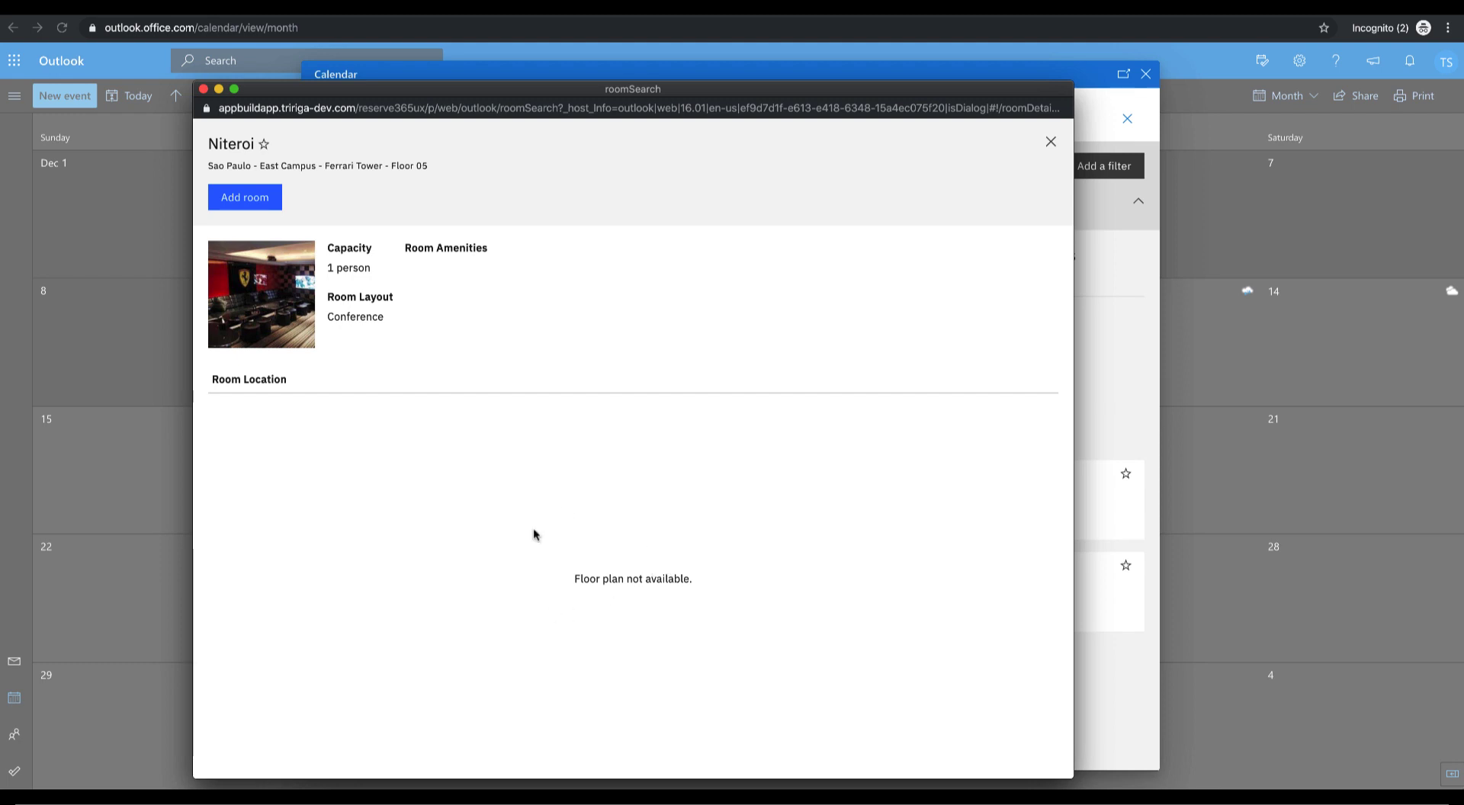
left_click(204, 90)
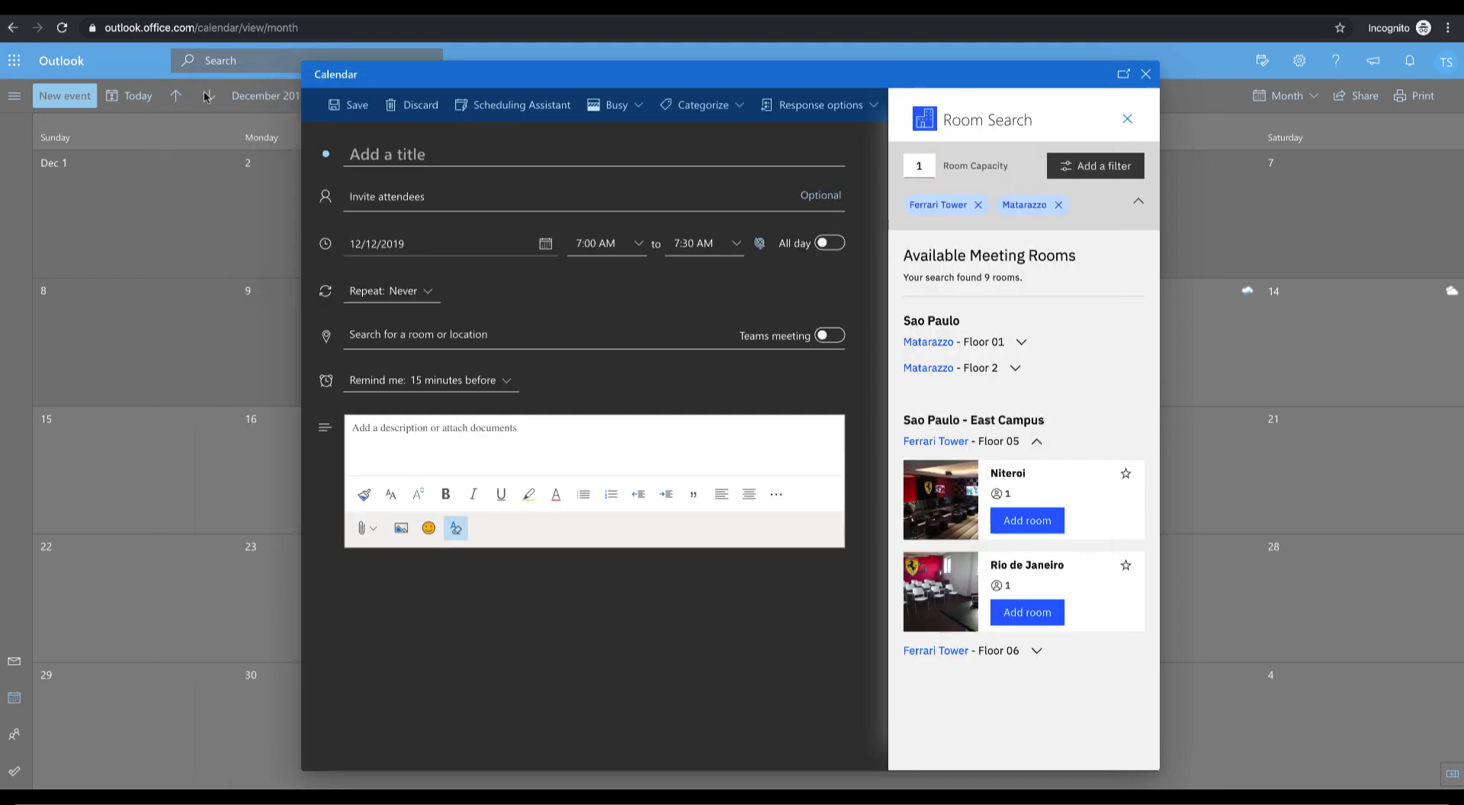
- View the details of room DEV_102H on Matarazzo Floor 2, examine its location on the enlarged floor plan, and close them
left_click(1014, 368)
scroll(1045, 506, "down", 1)
scroll(1045, 505, "down", 1)
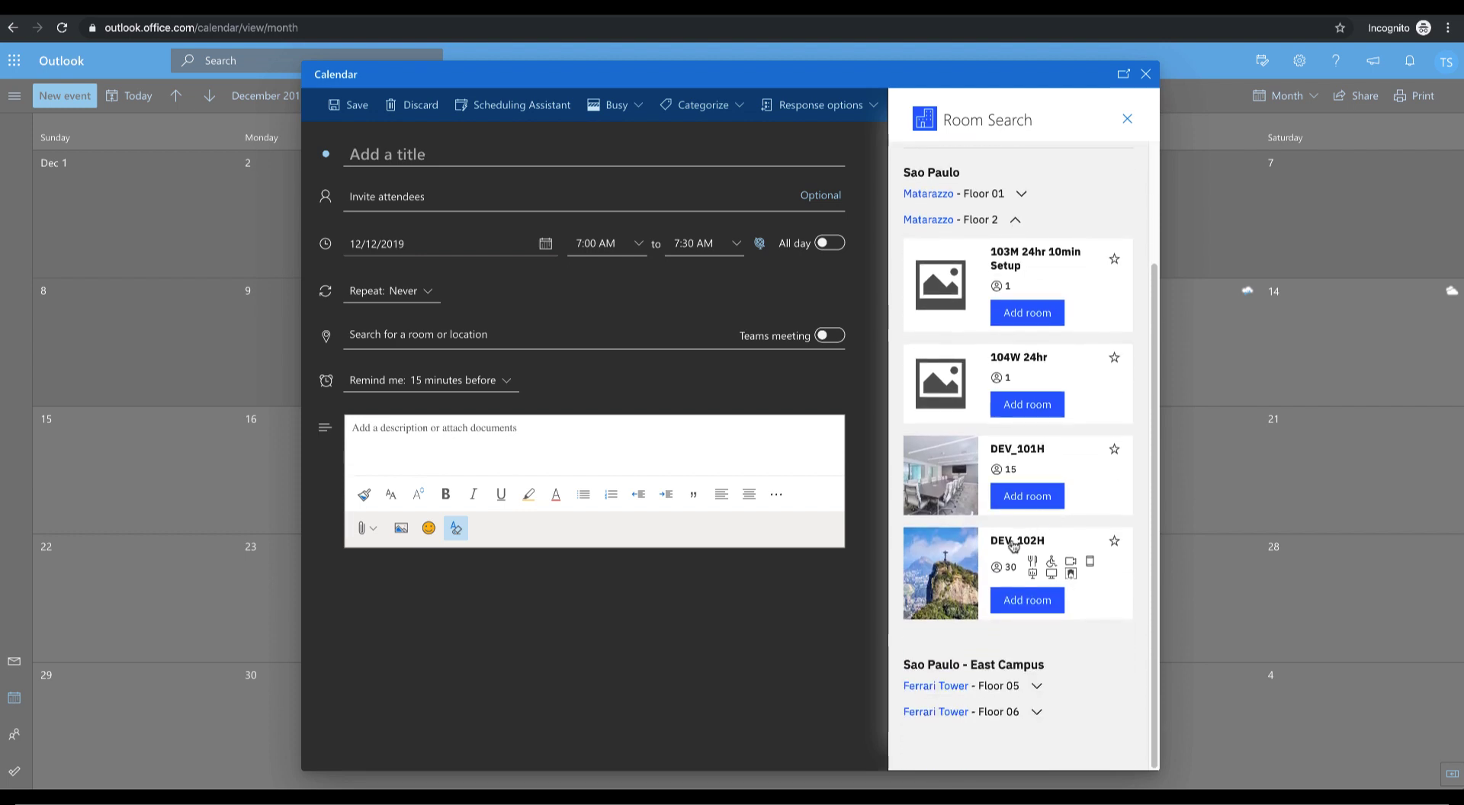
left_click(1036, 541)
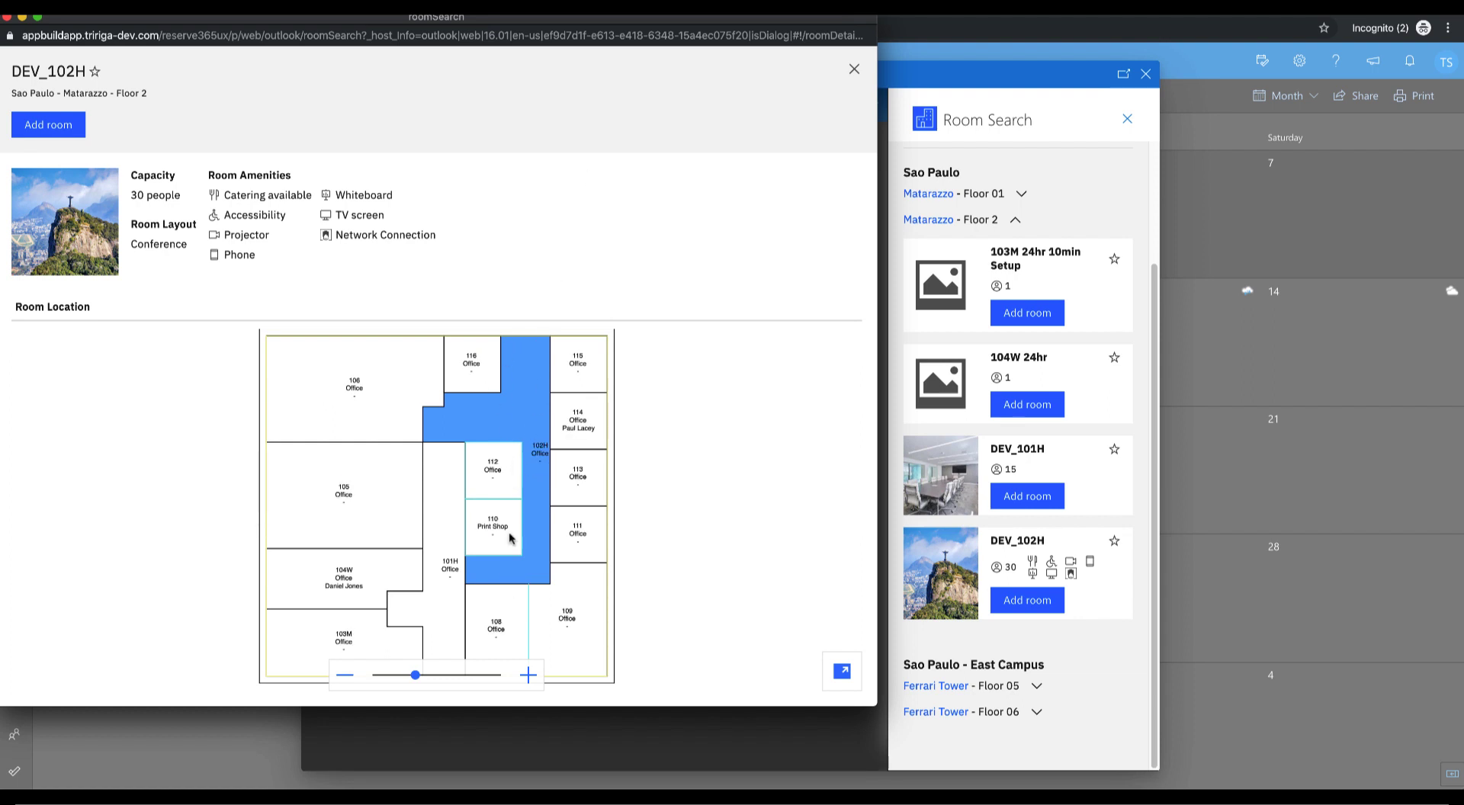
left_click(841, 671)
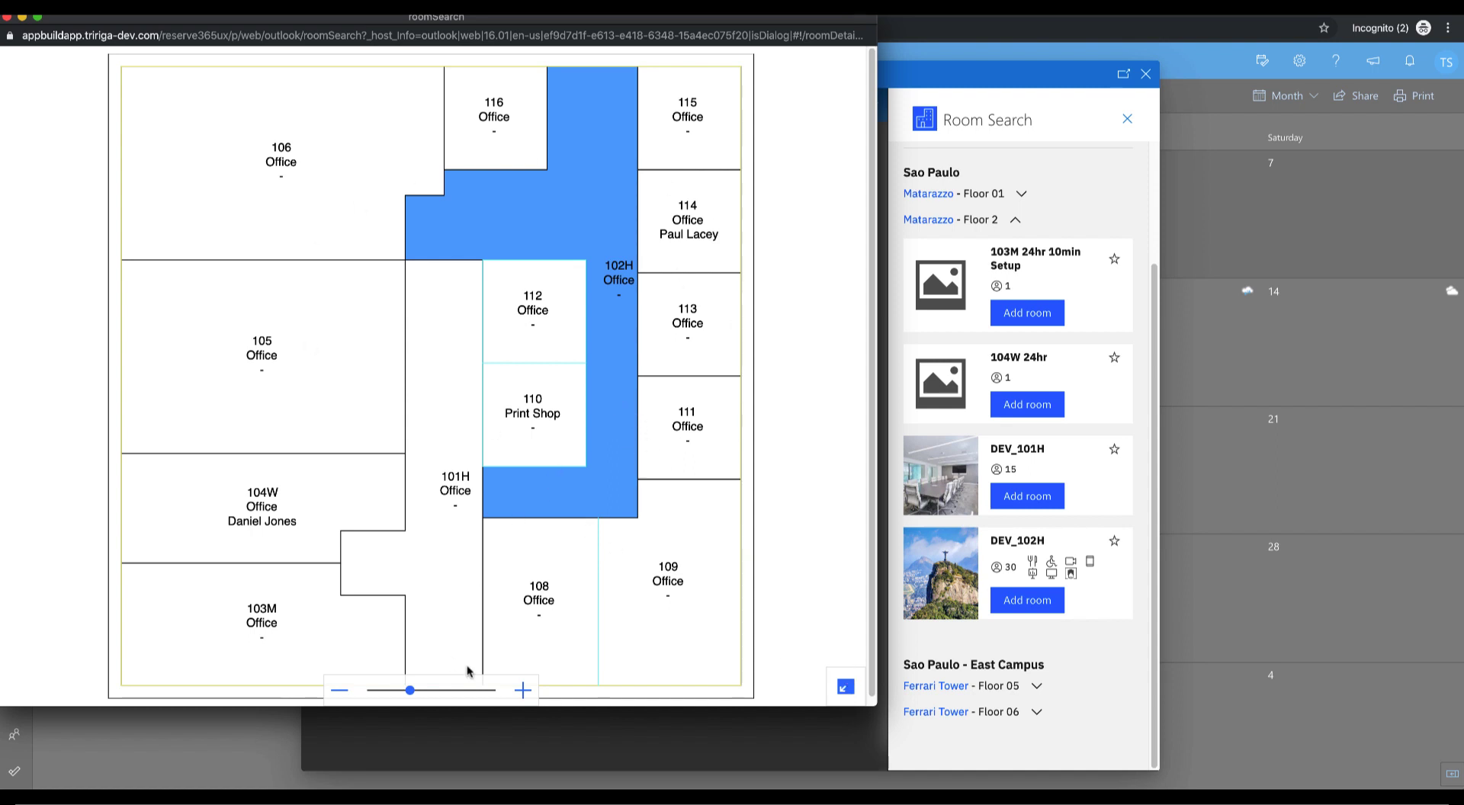
left_click(522, 690)
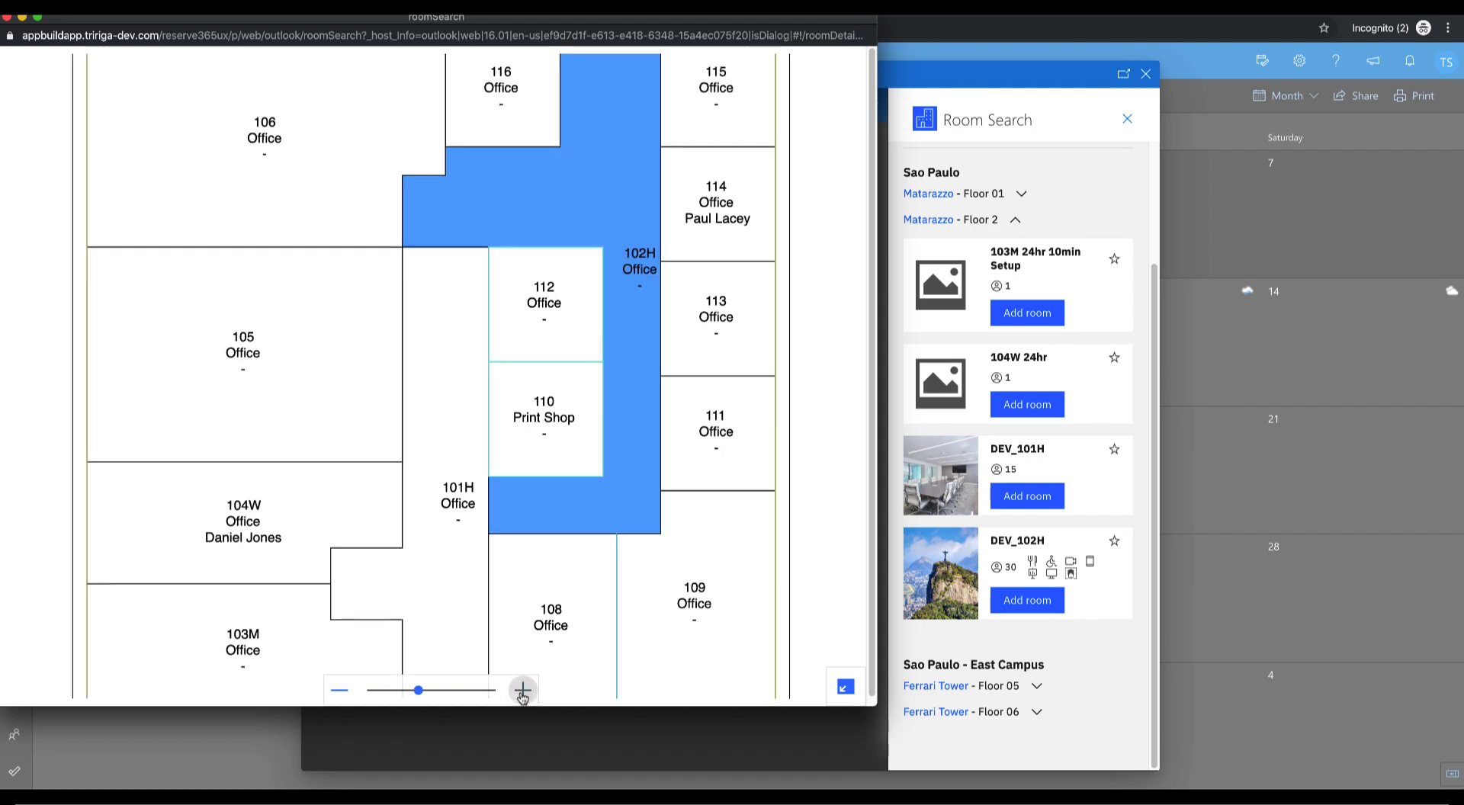
left_click(339, 689)
left_click_drag(708, 324, 790, 323)
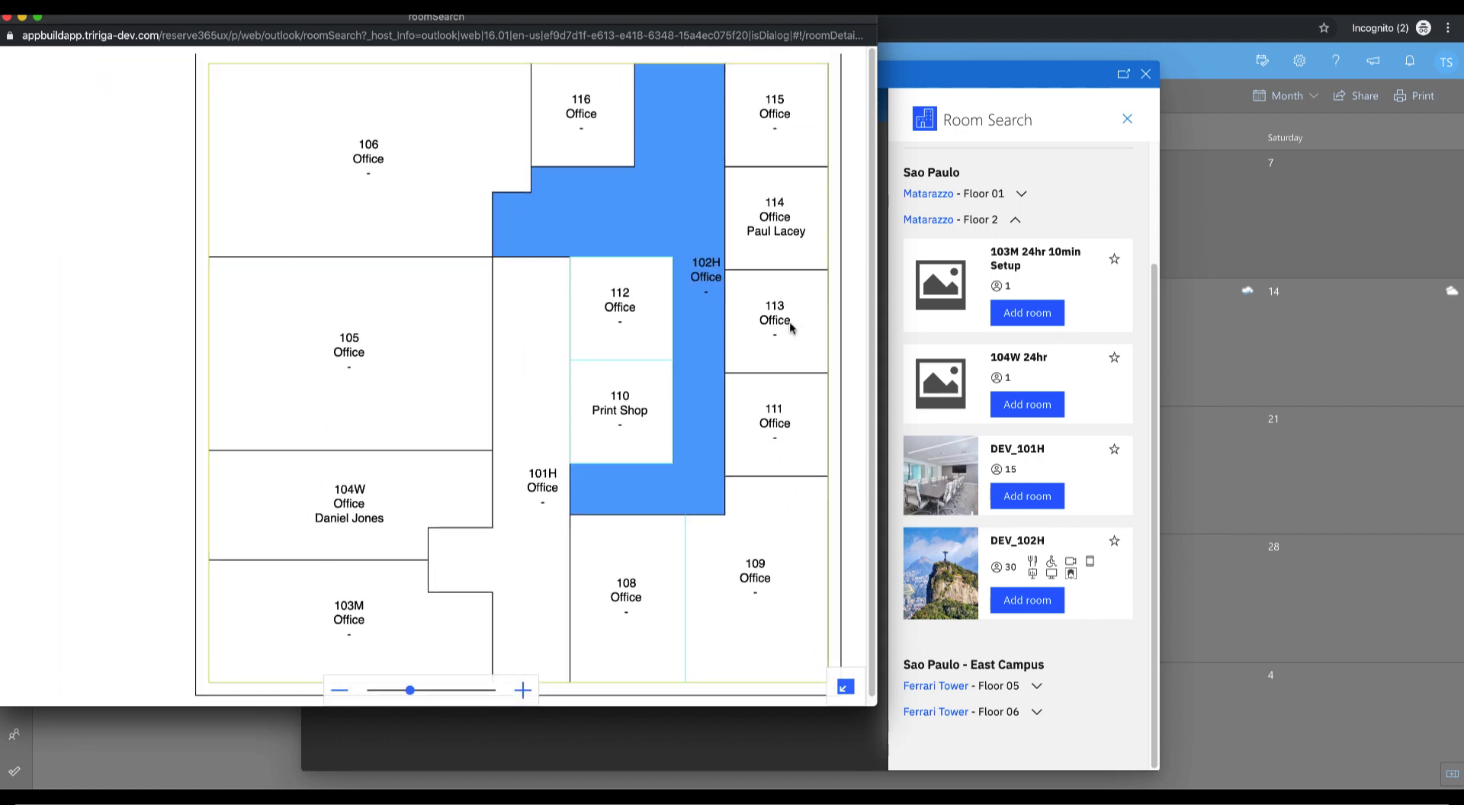
left_click(854, 694)
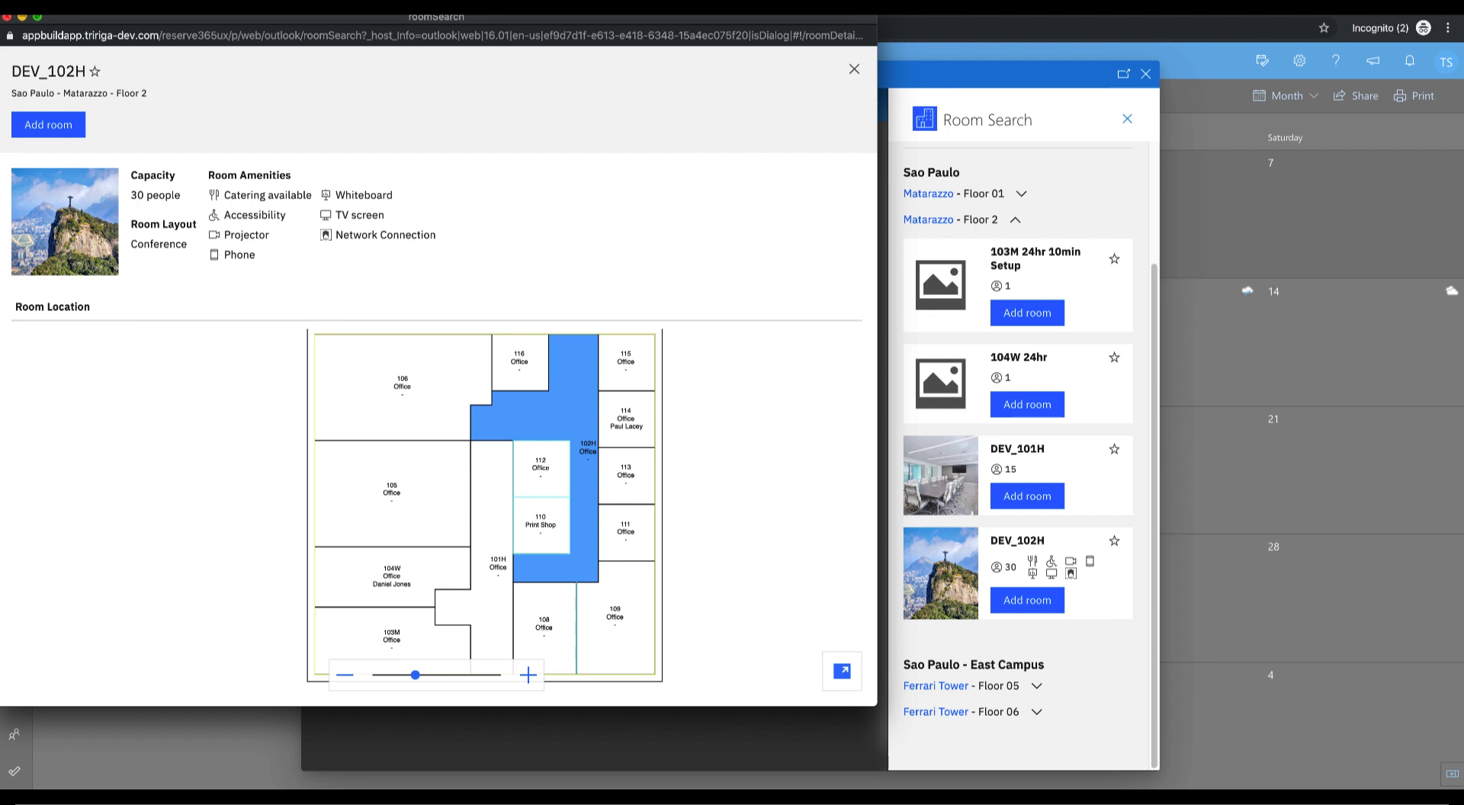
left_click(7, 17)
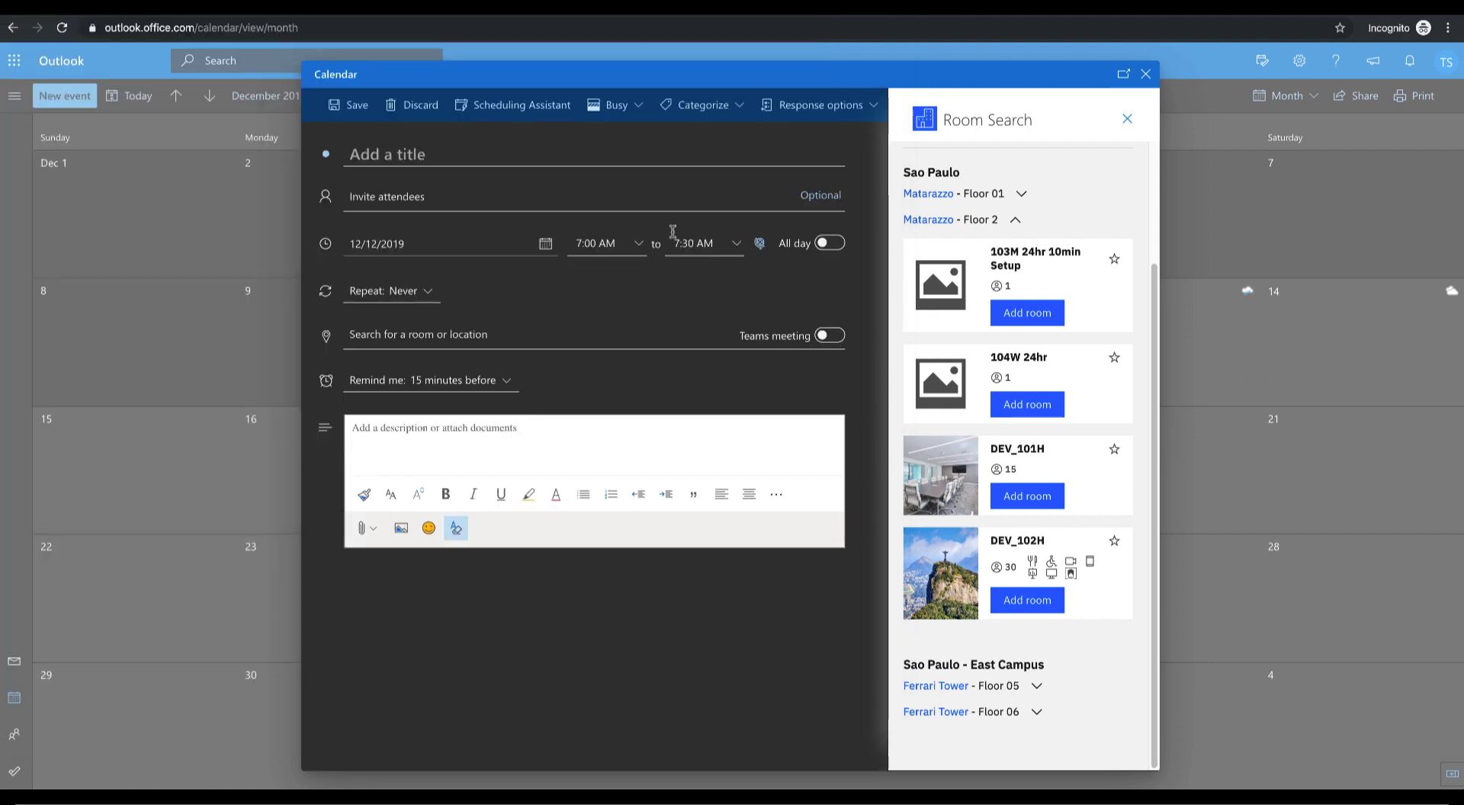
- Change the event date to 12/14/2019 and include unavailable rooms in the search results, with Matarazzo Floor 01 expanded
scroll(1006, 366, "up", 3)
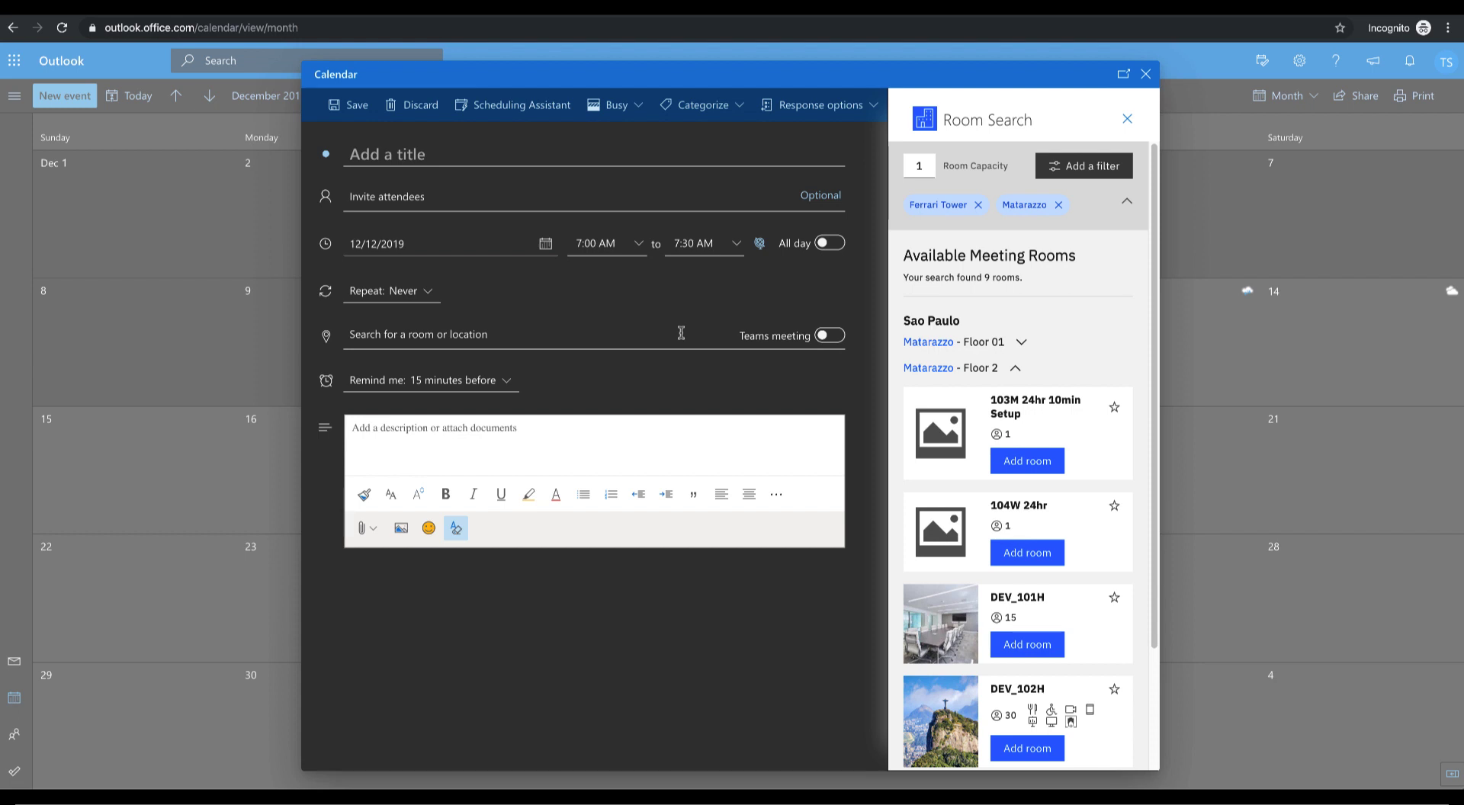
left_click(545, 244)
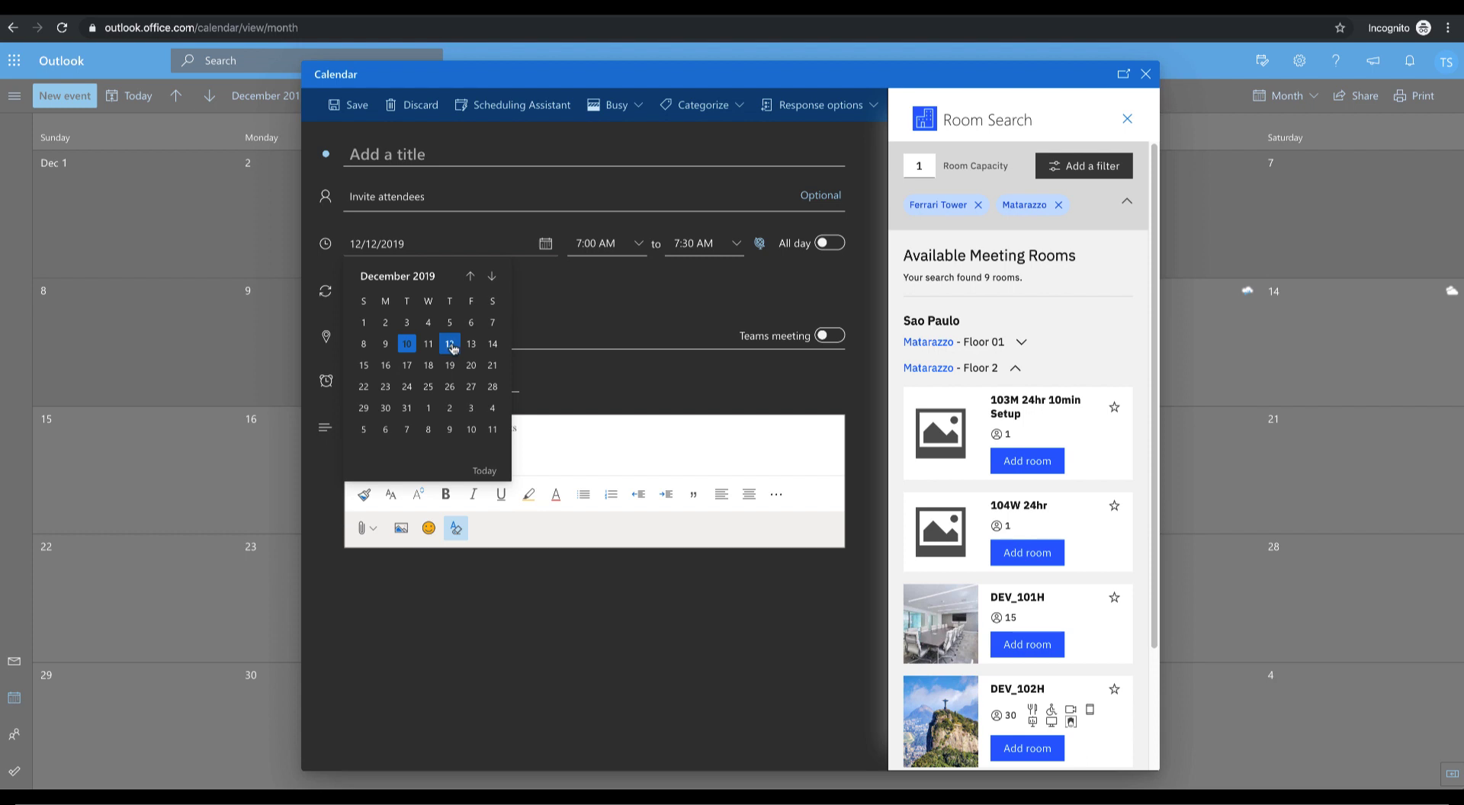
left_click(494, 349)
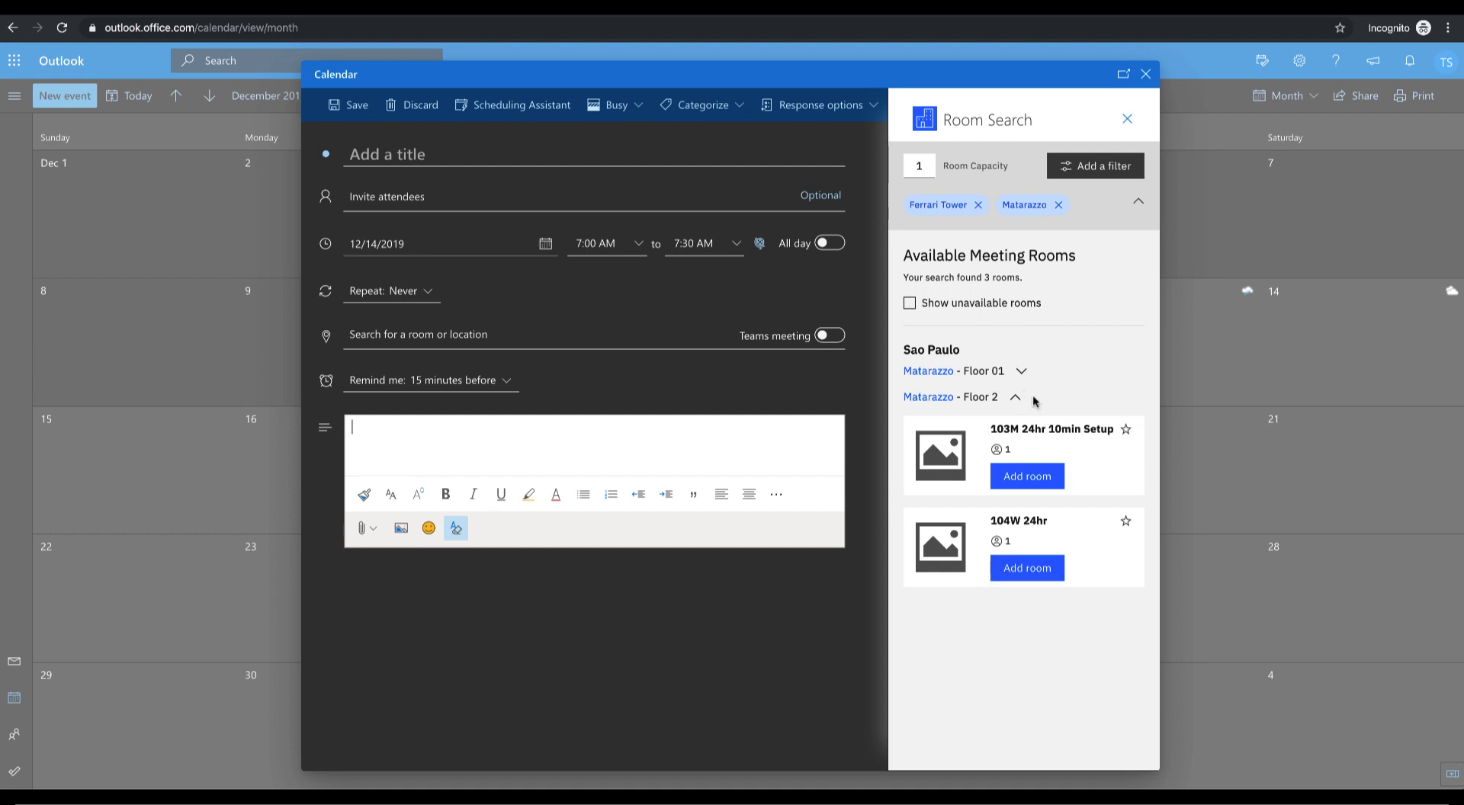
left_click(1020, 372)
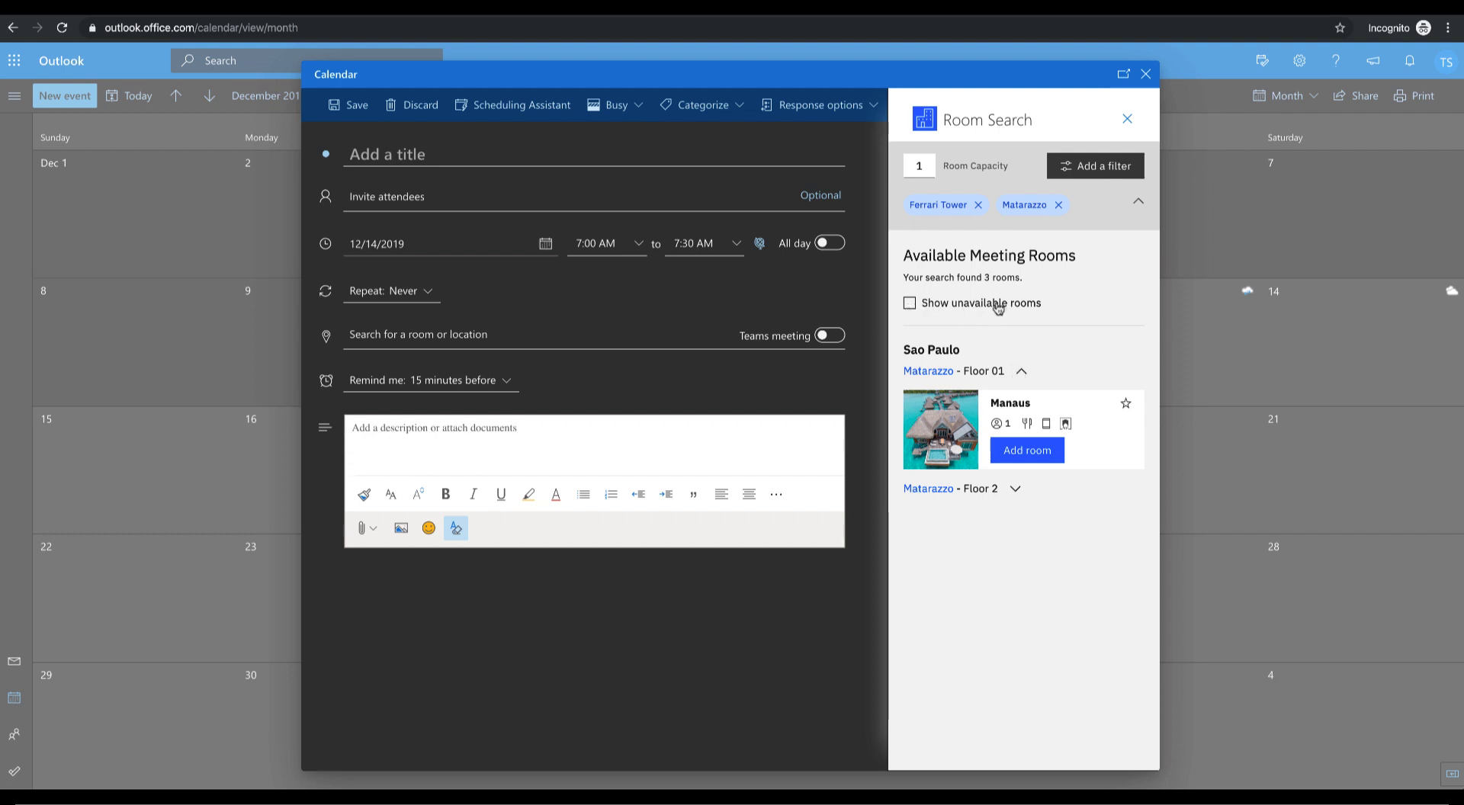
left_click(910, 305)
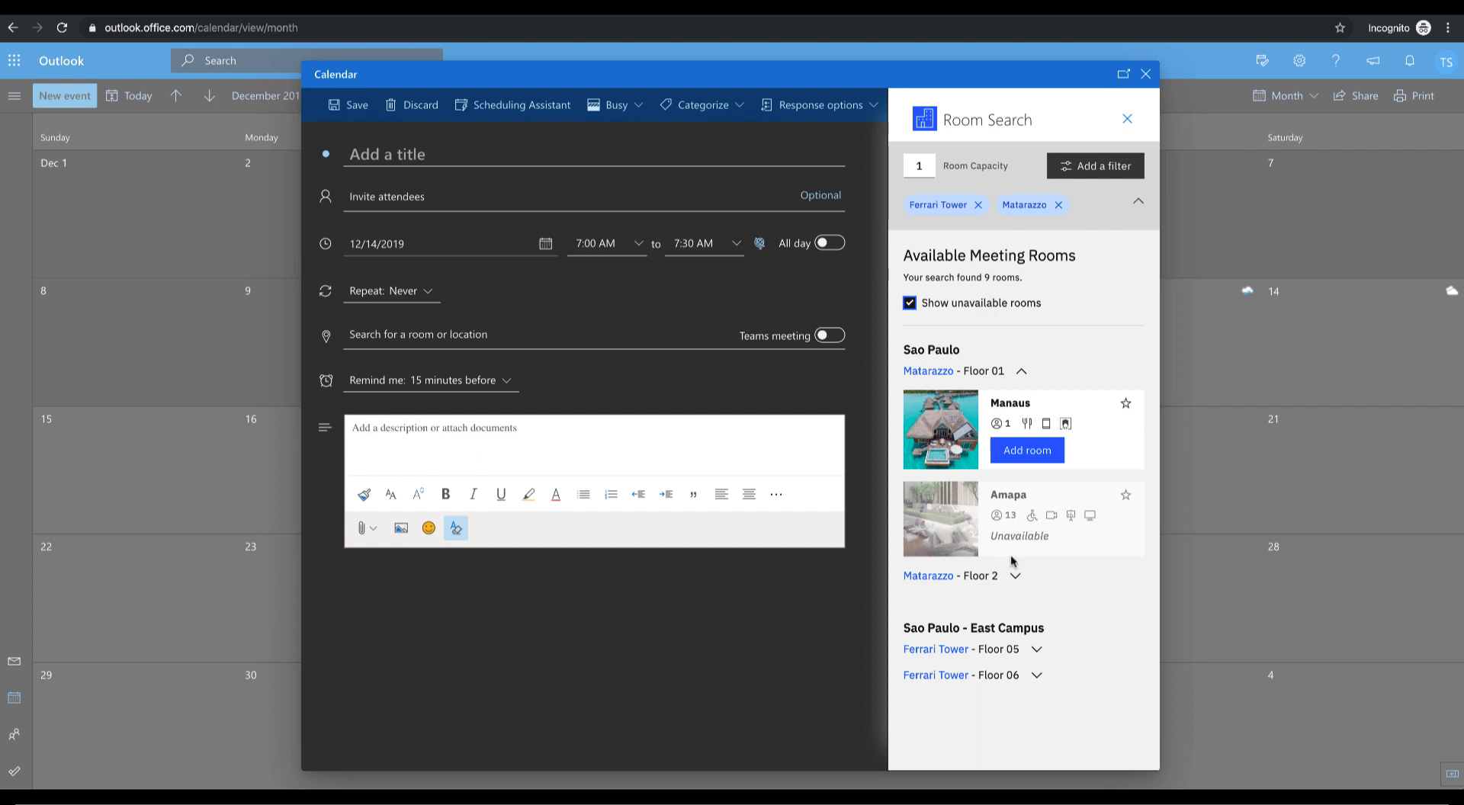
- Check the availability and details of rooms 101H and 104W on the Matarazzo Floor 2 floor plan for the new date
left_click(947, 578)
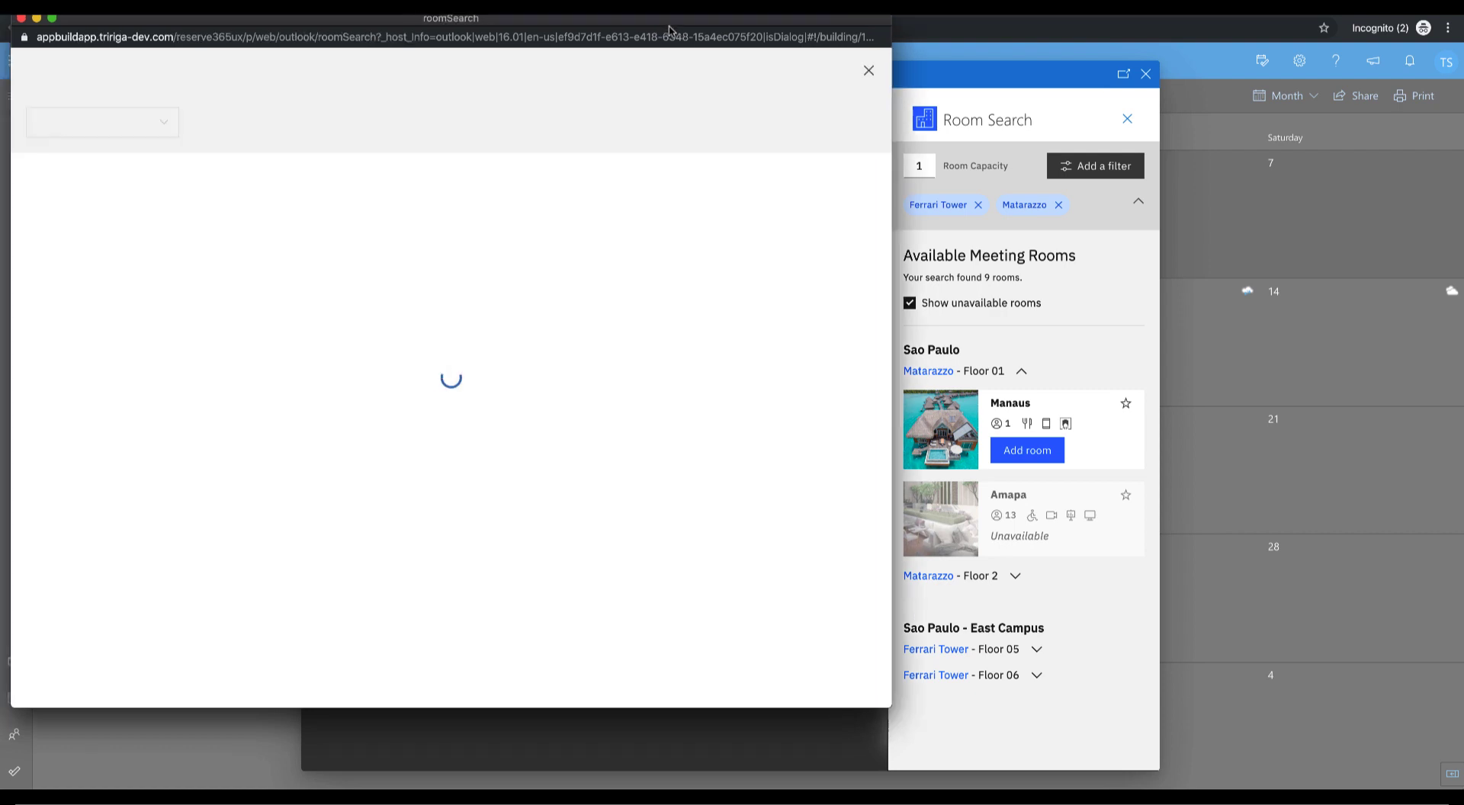
left_click_drag(640, 26, 781, 67)
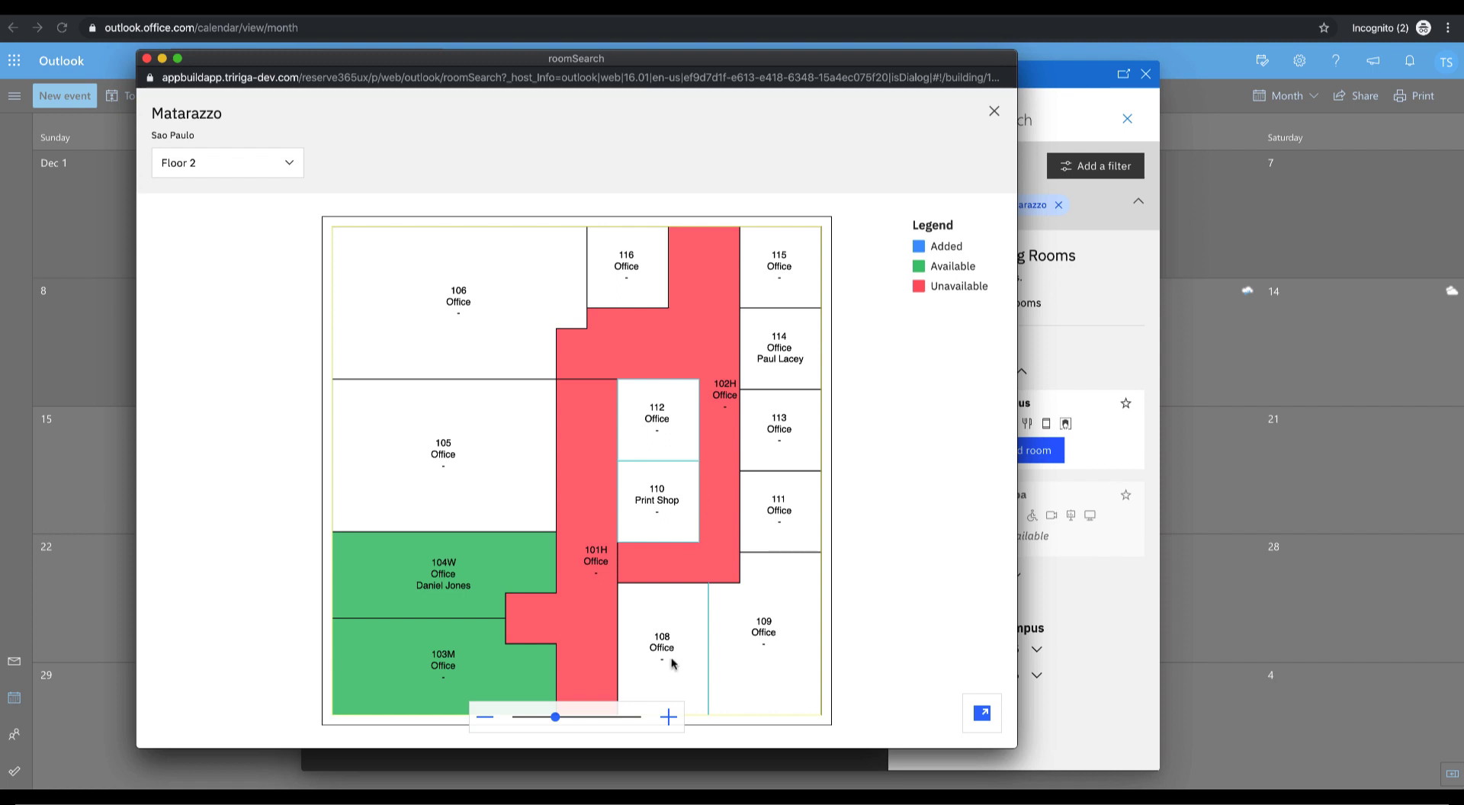
left_click(602, 518)
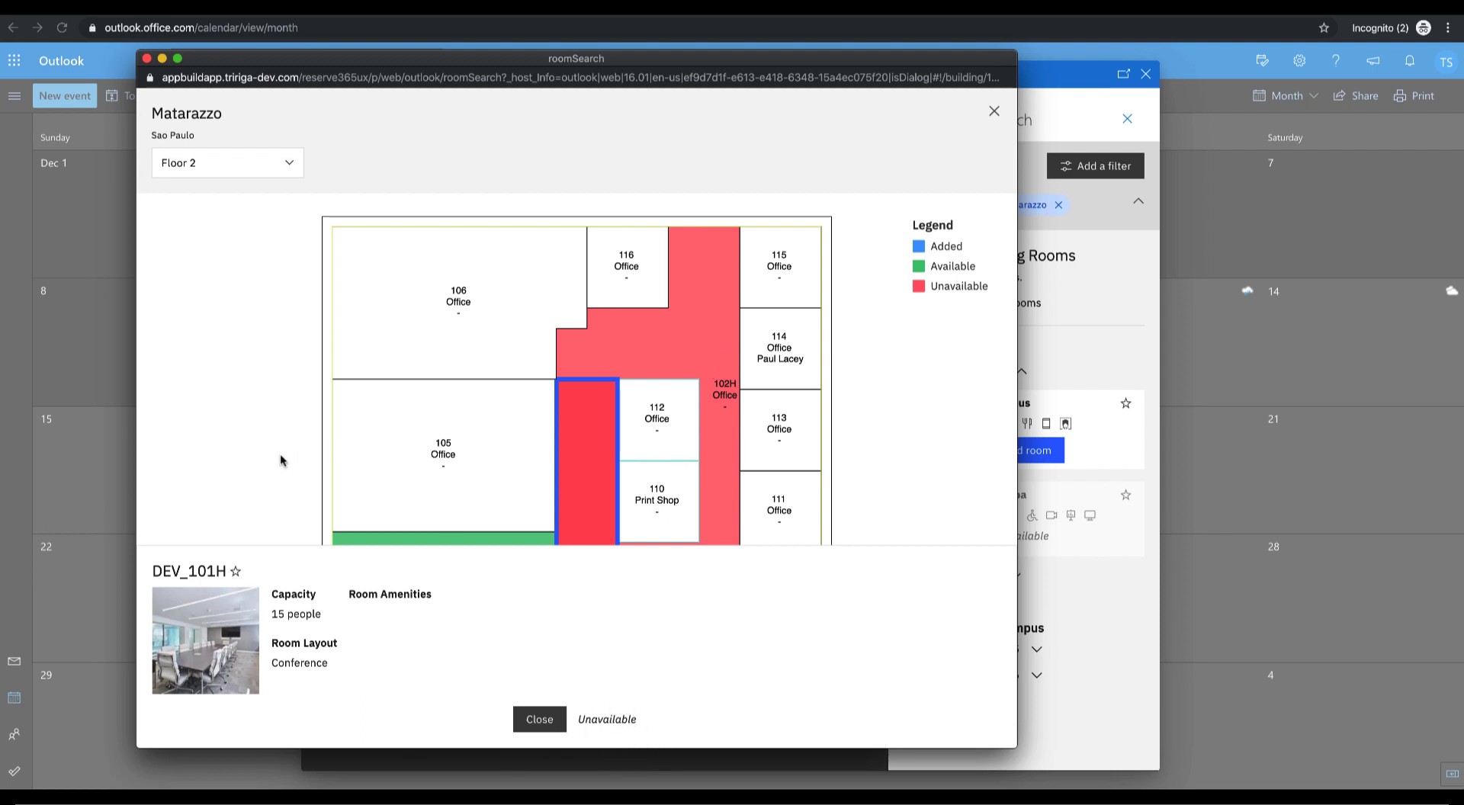
left_click(539, 718)
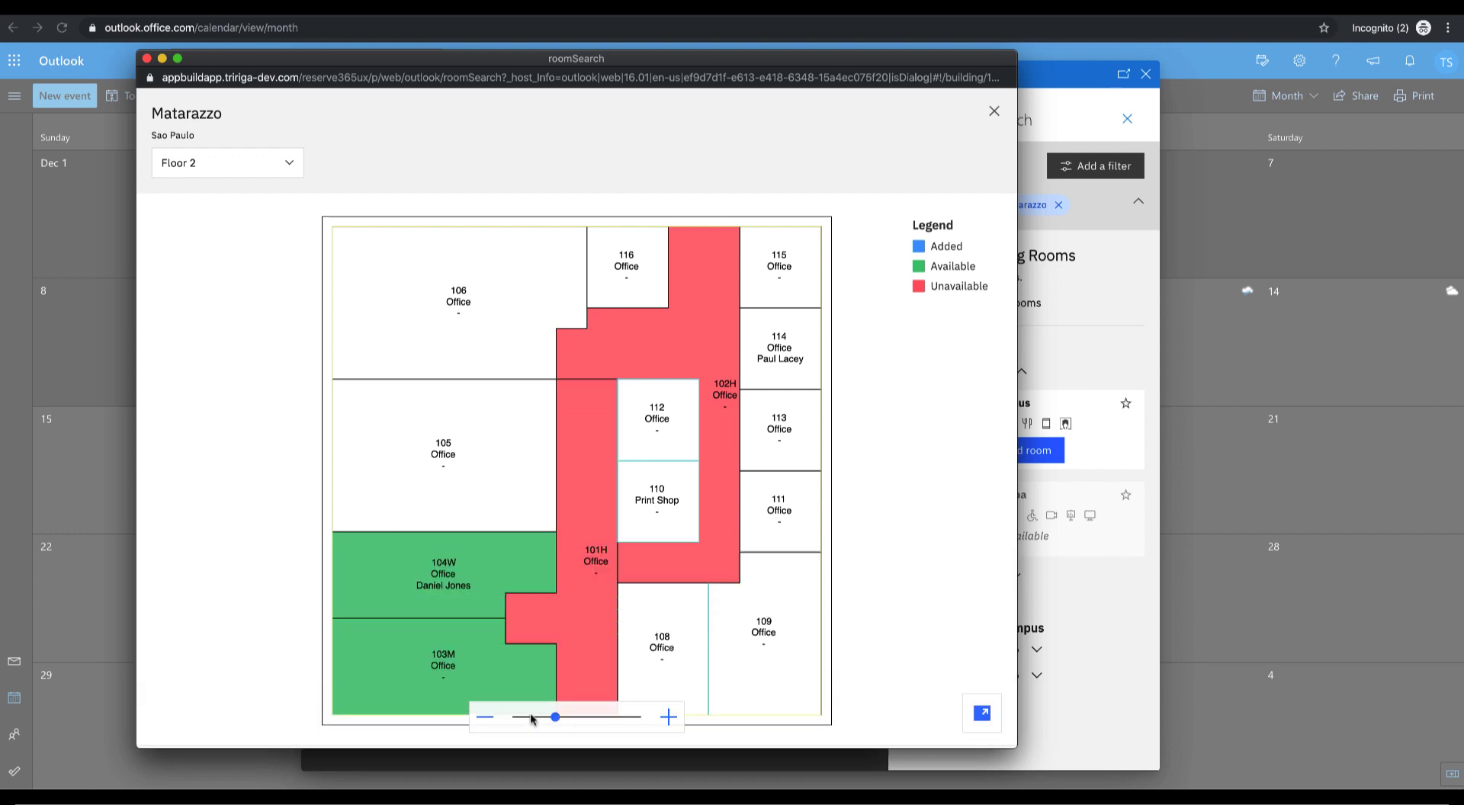
left_click(462, 581)
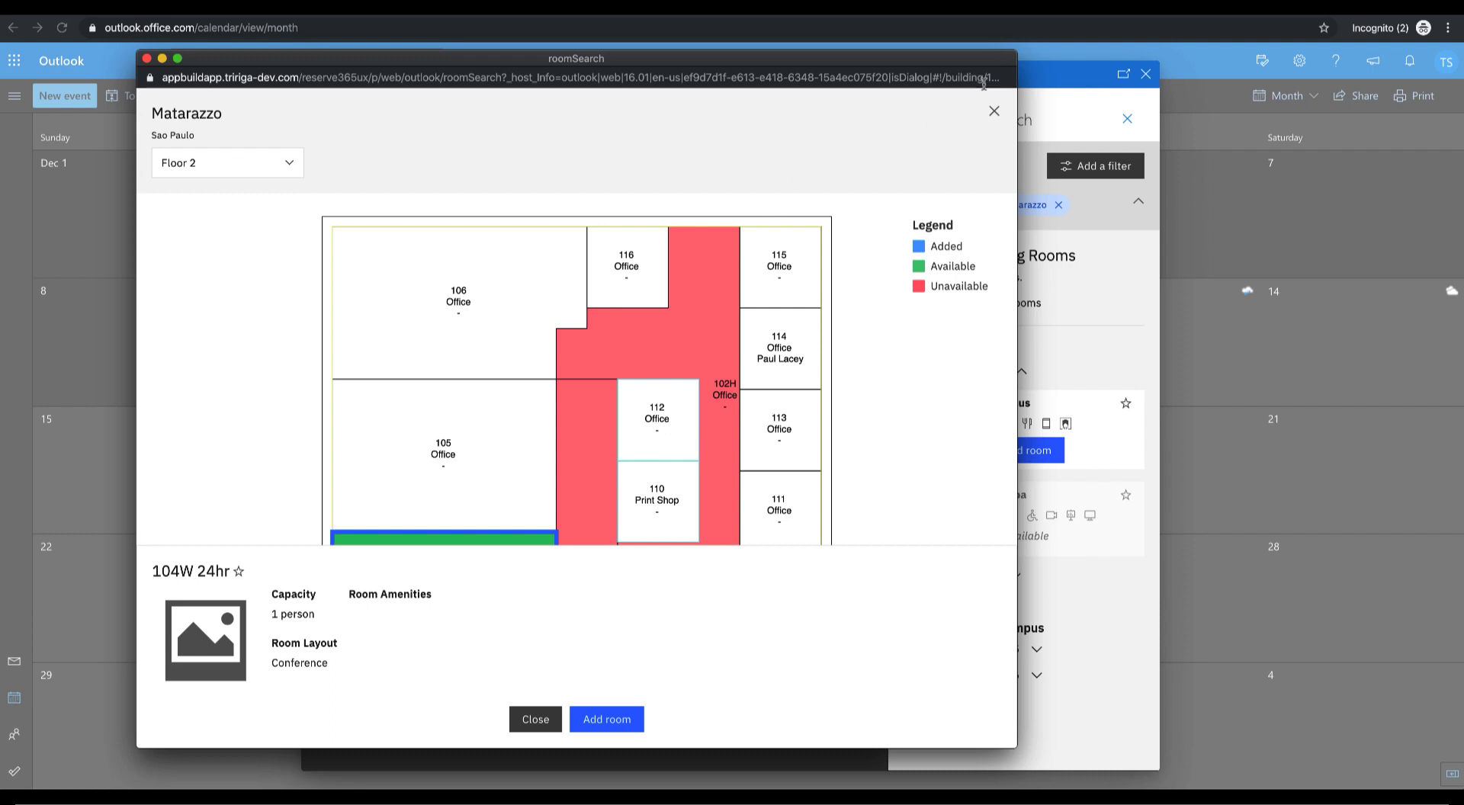
left_click(147, 59)
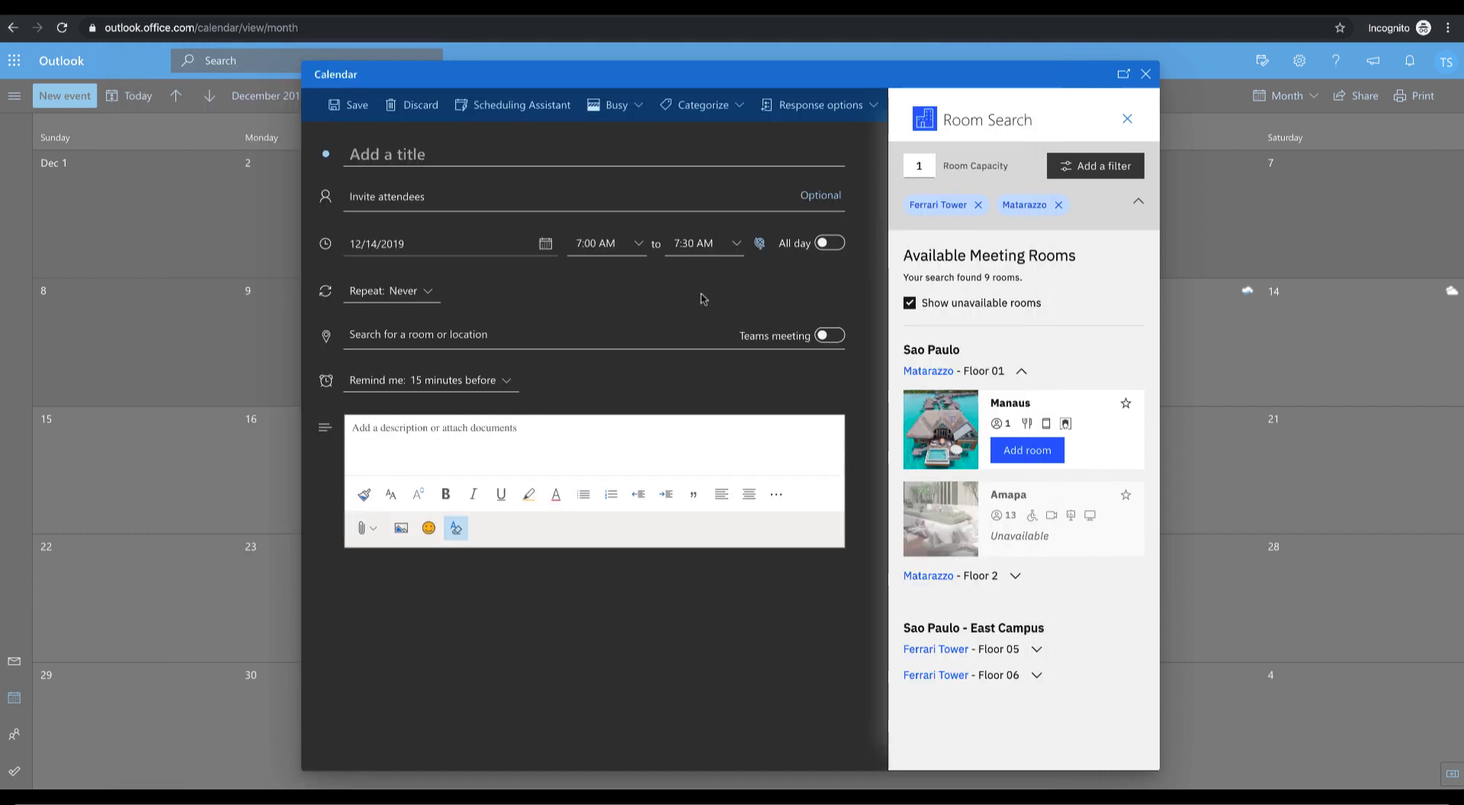
- Change the event date to 12/12/2019 and add the Manaus room on Matarazzo Floor 01 to the event
left_click(545, 246)
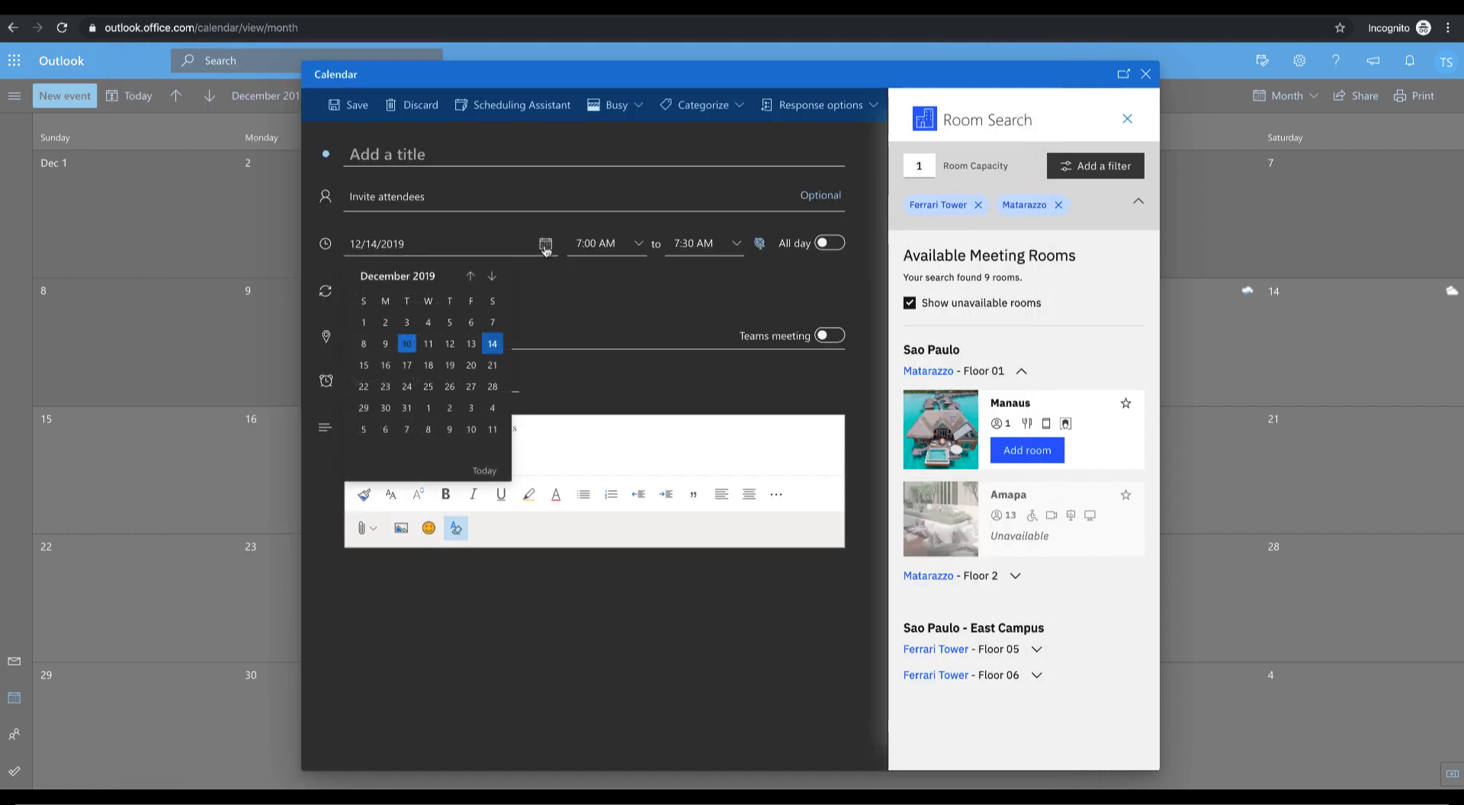
left_click(450, 344)
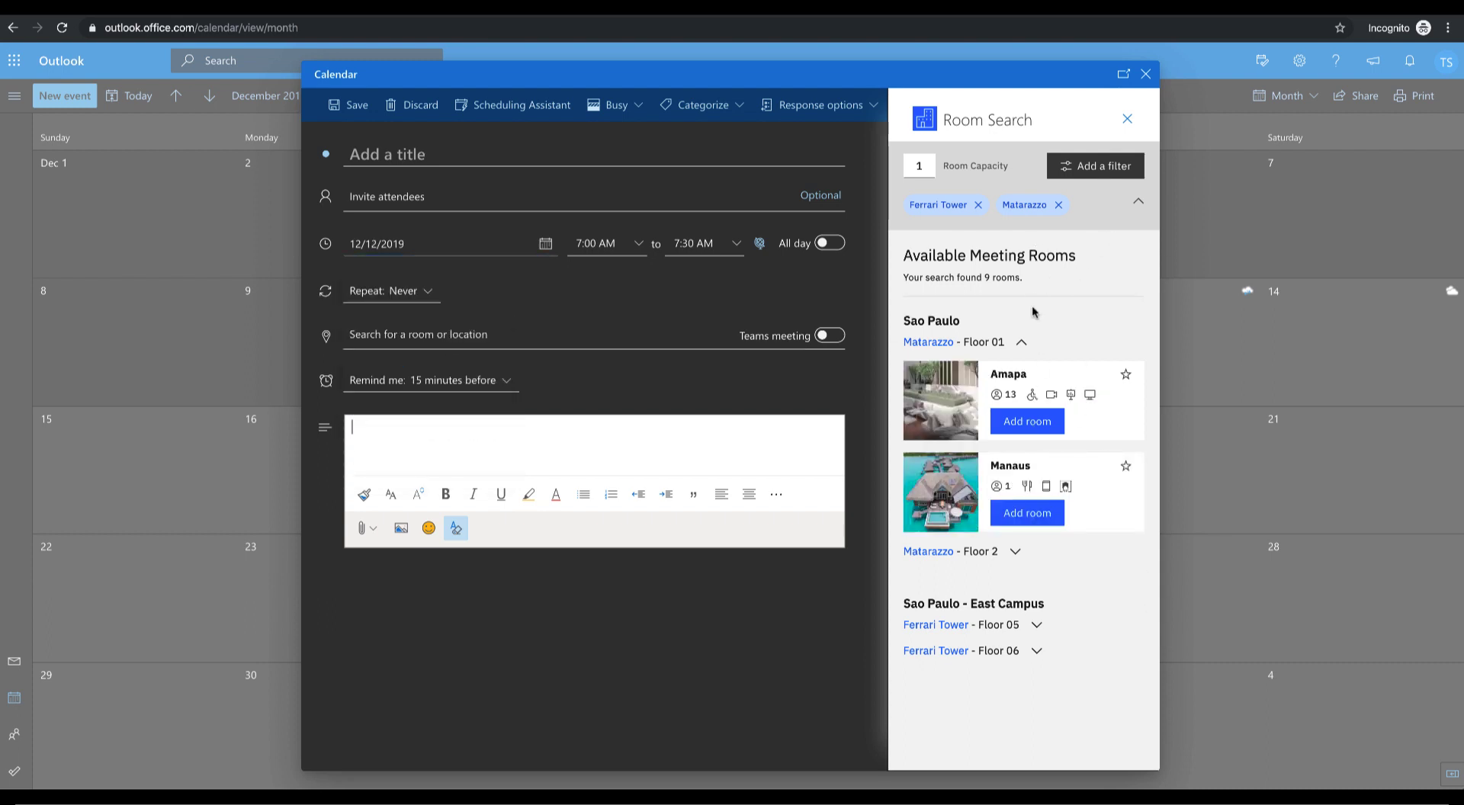
left_click(1034, 519)
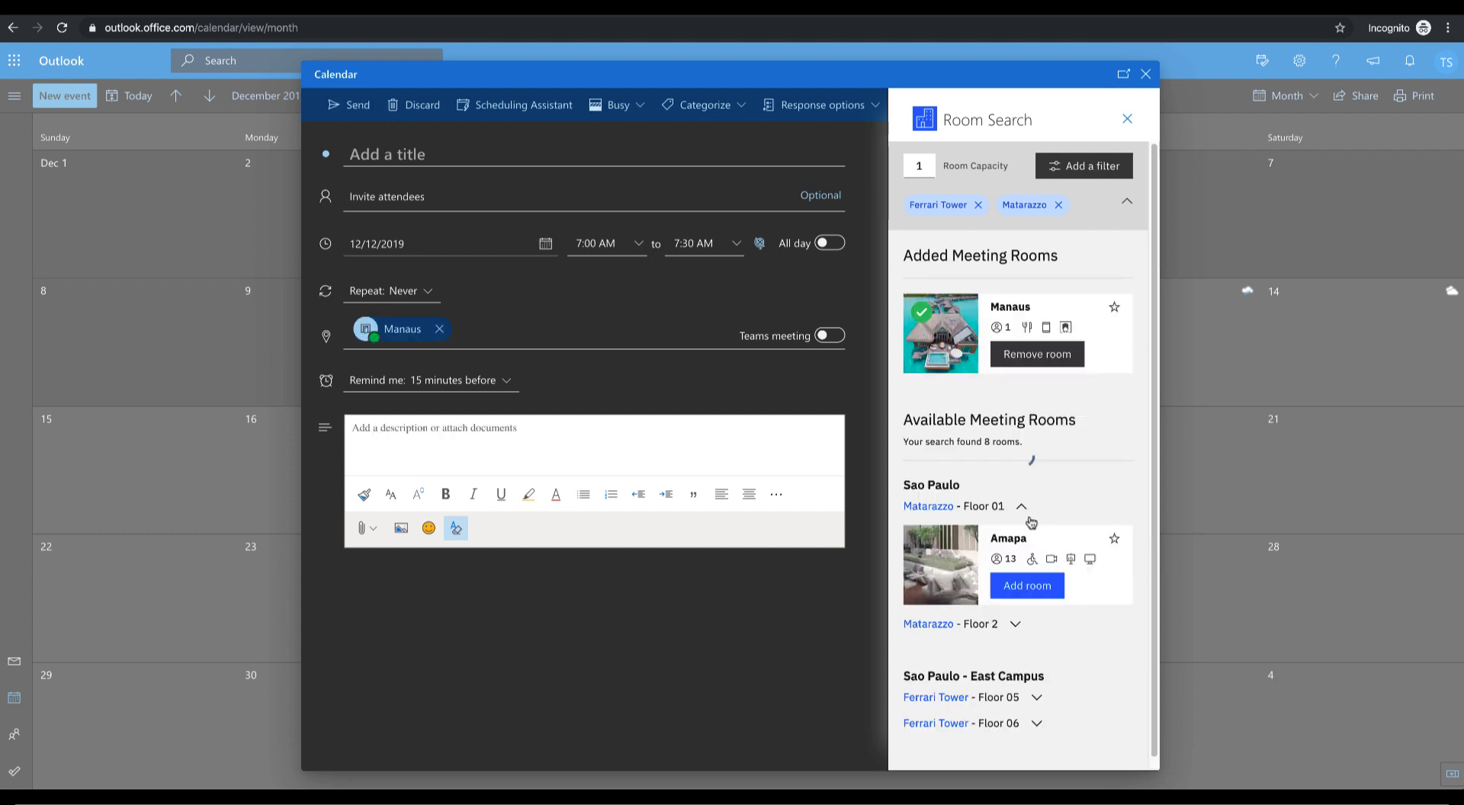
left_click(396, 330)
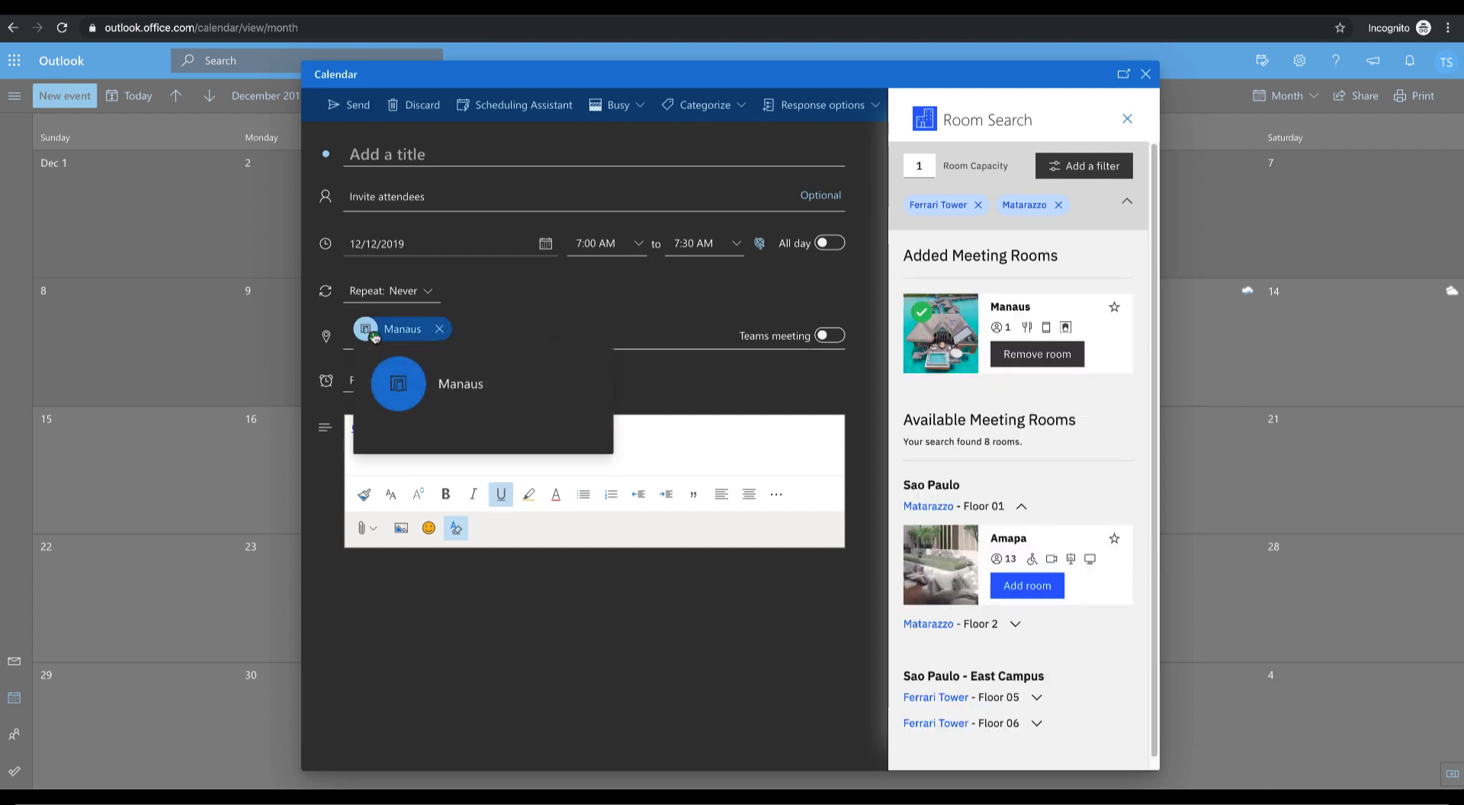
left_click(483, 333)
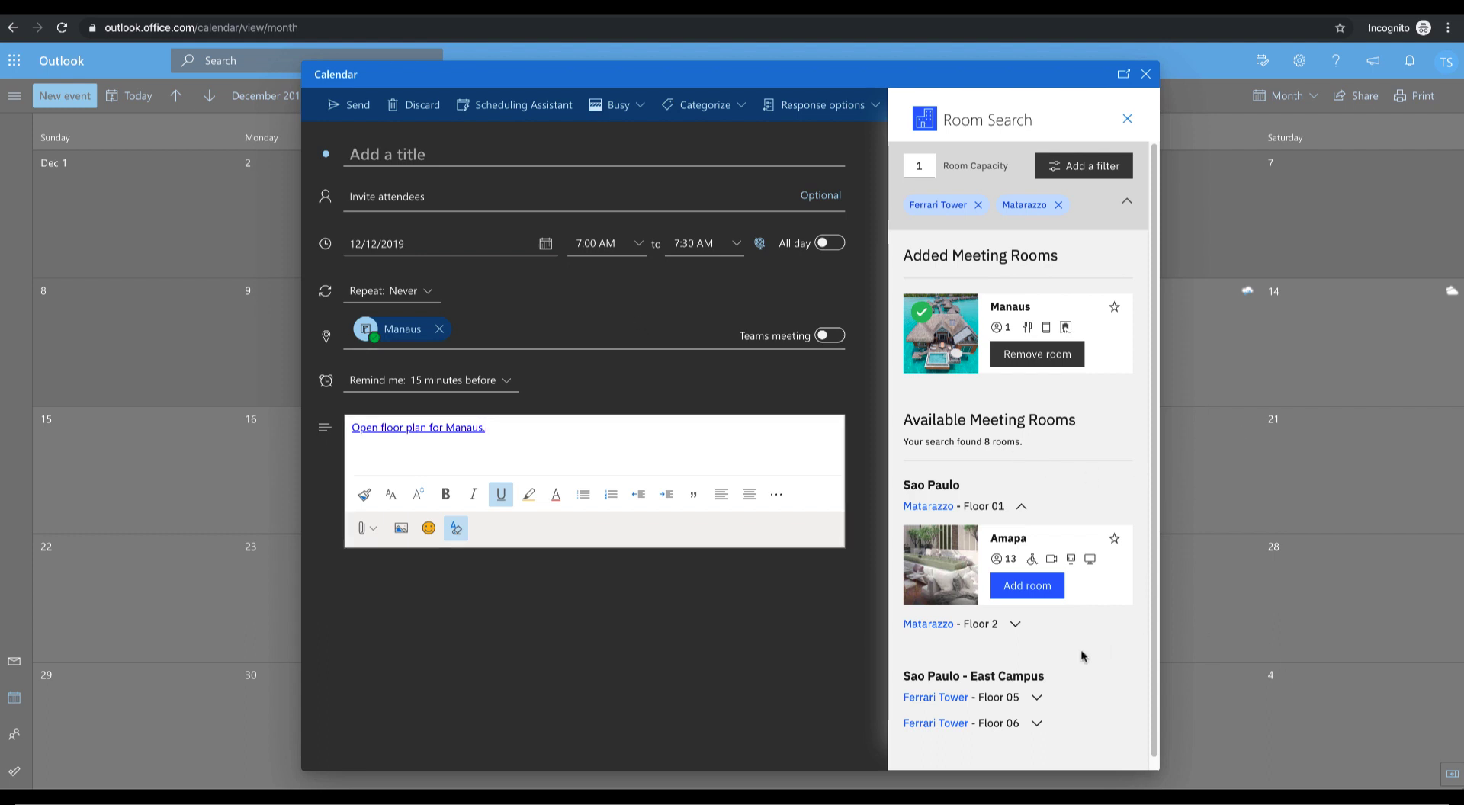
- Show the rooms on Matarazzo Floor 2 and add DEV_102H as a second location by searching the event's location for "DEV"
left_click(1013, 625)
scroll(970, 589, "down", 4)
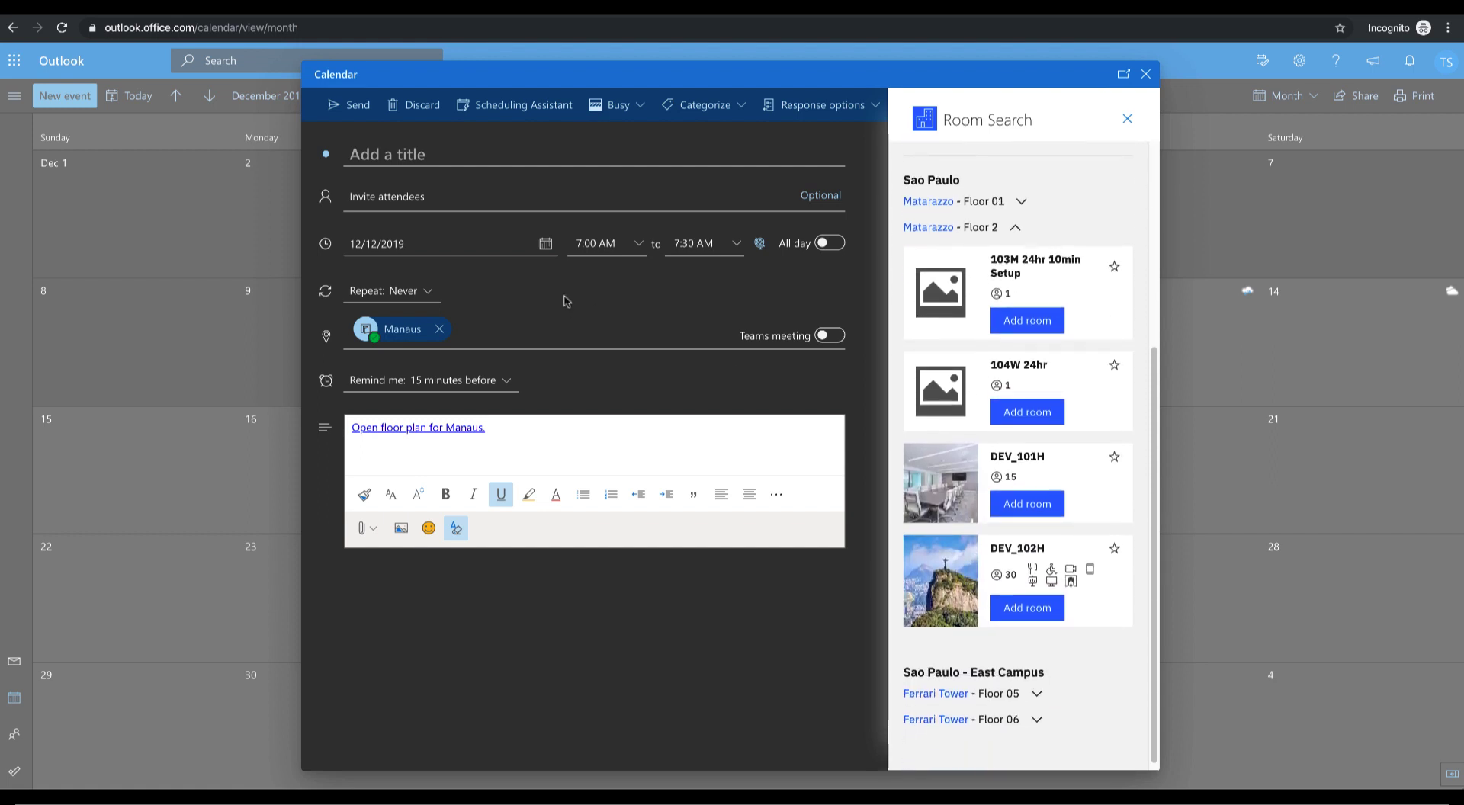
left_click(480, 333)
type("DEV")
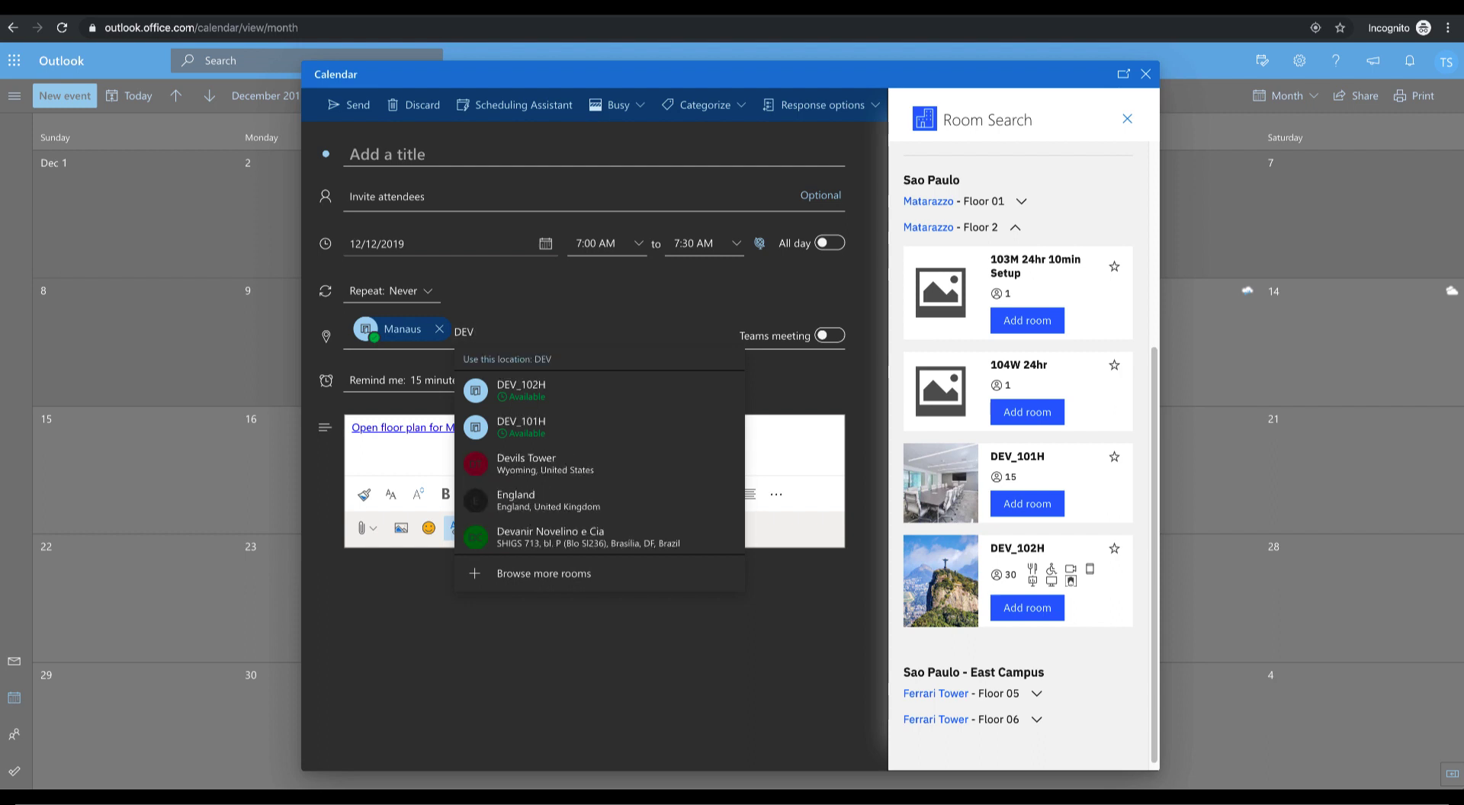
left_click(515, 392)
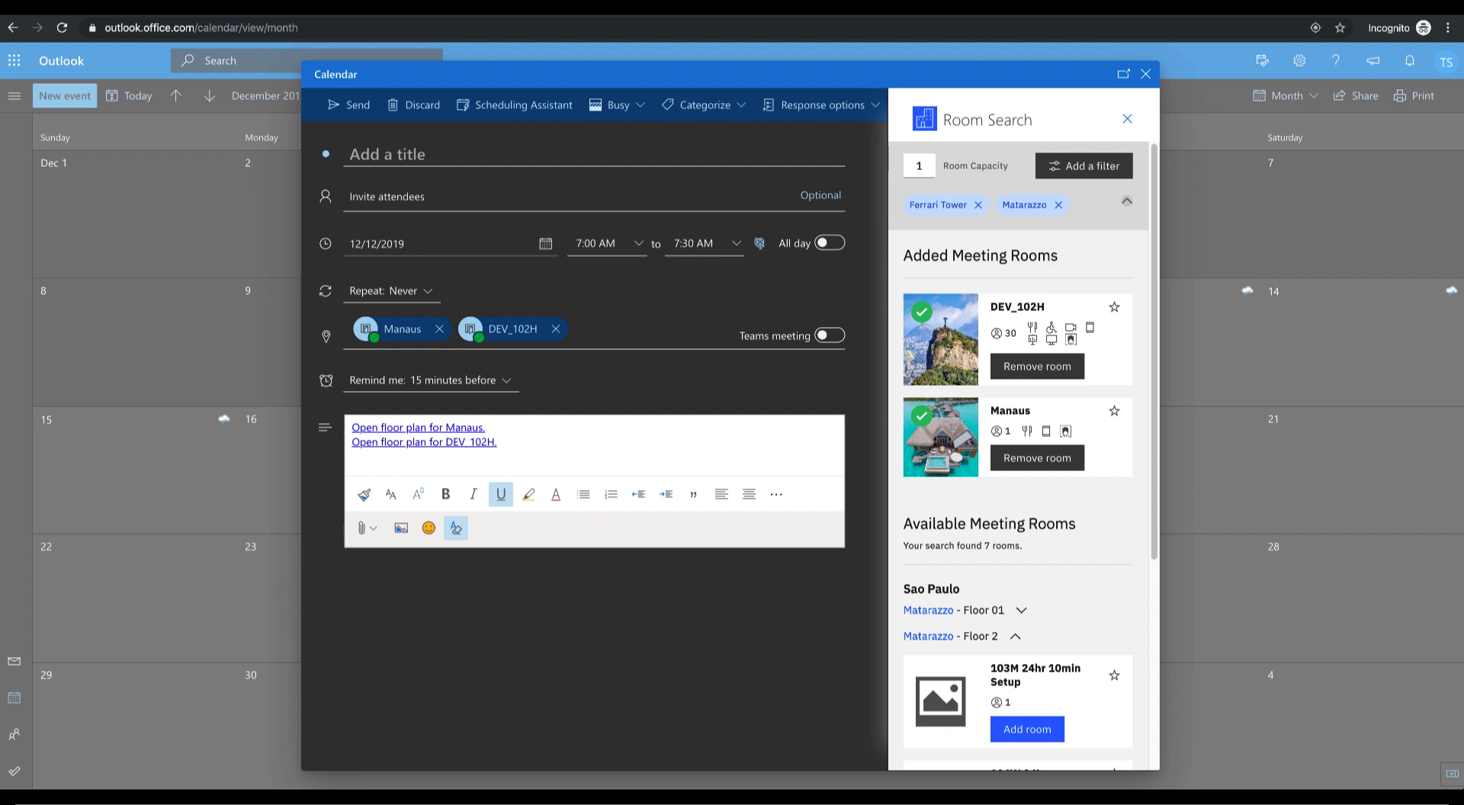
- Title the event "Room Search add-in introduction"
left_click(371, 151)
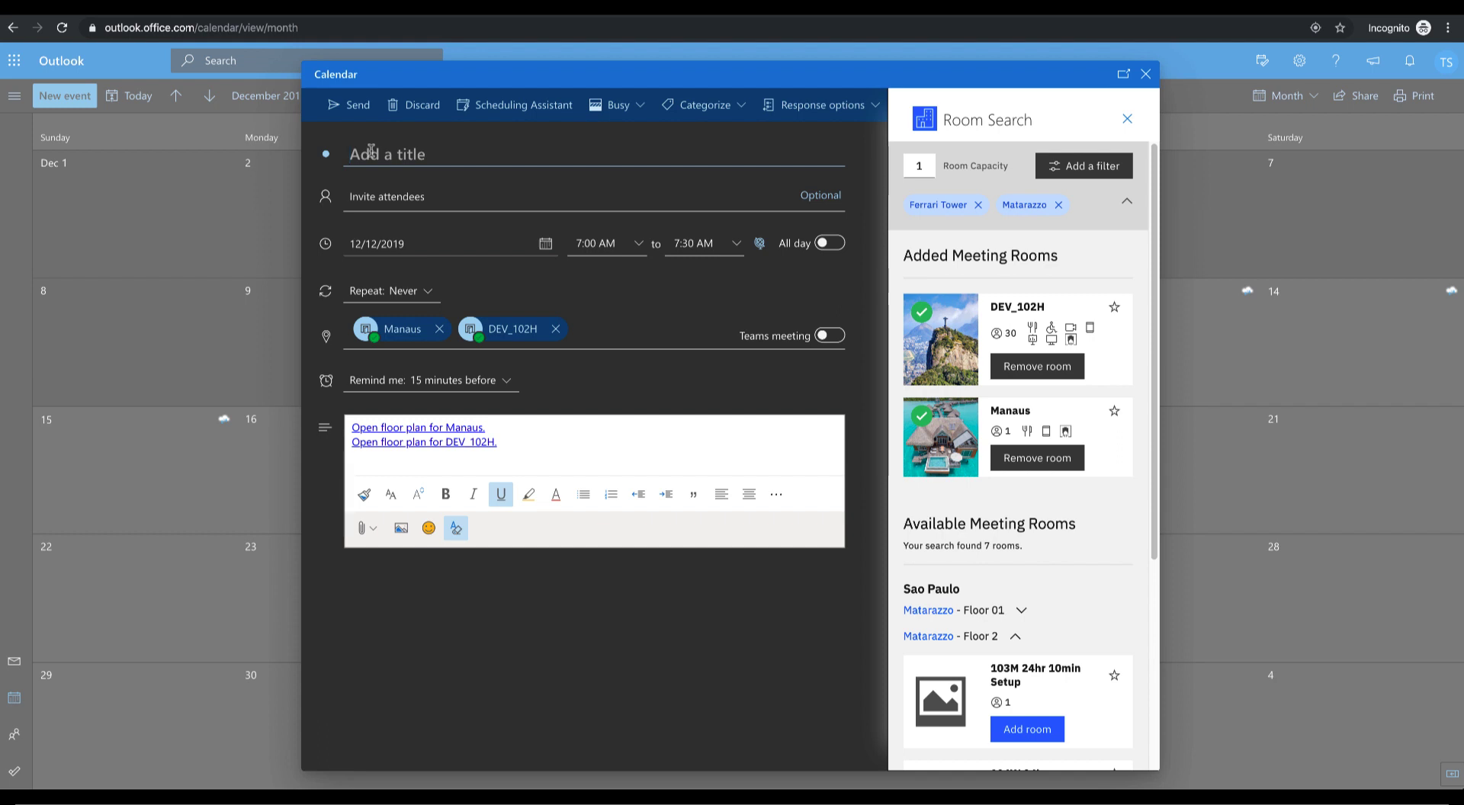
type("Room Search add-")
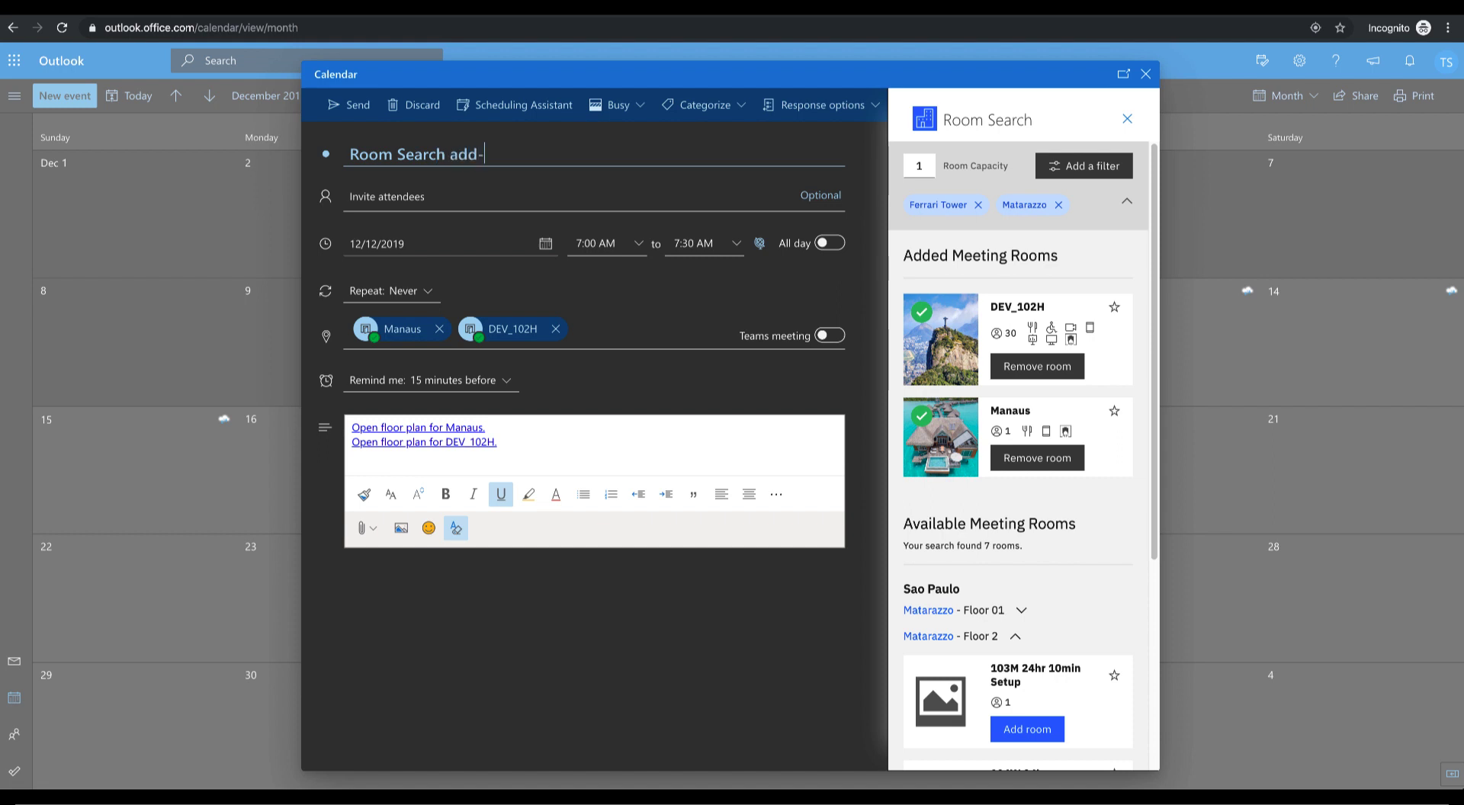
type("in introduction")
- Invite the colleague as a required attendee by searching for their first name, and send the meeting invitation
left_click(400, 189)
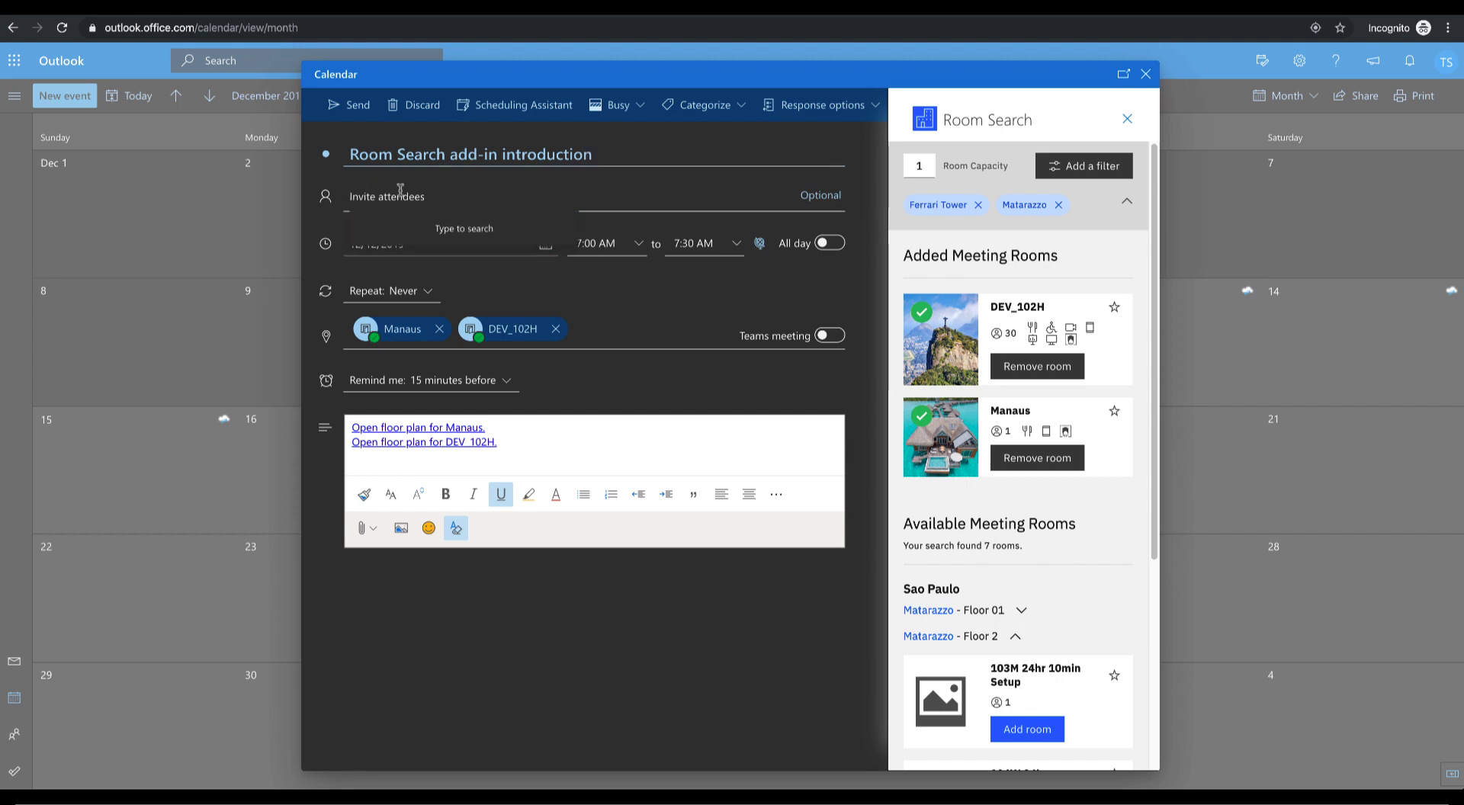
type("E")
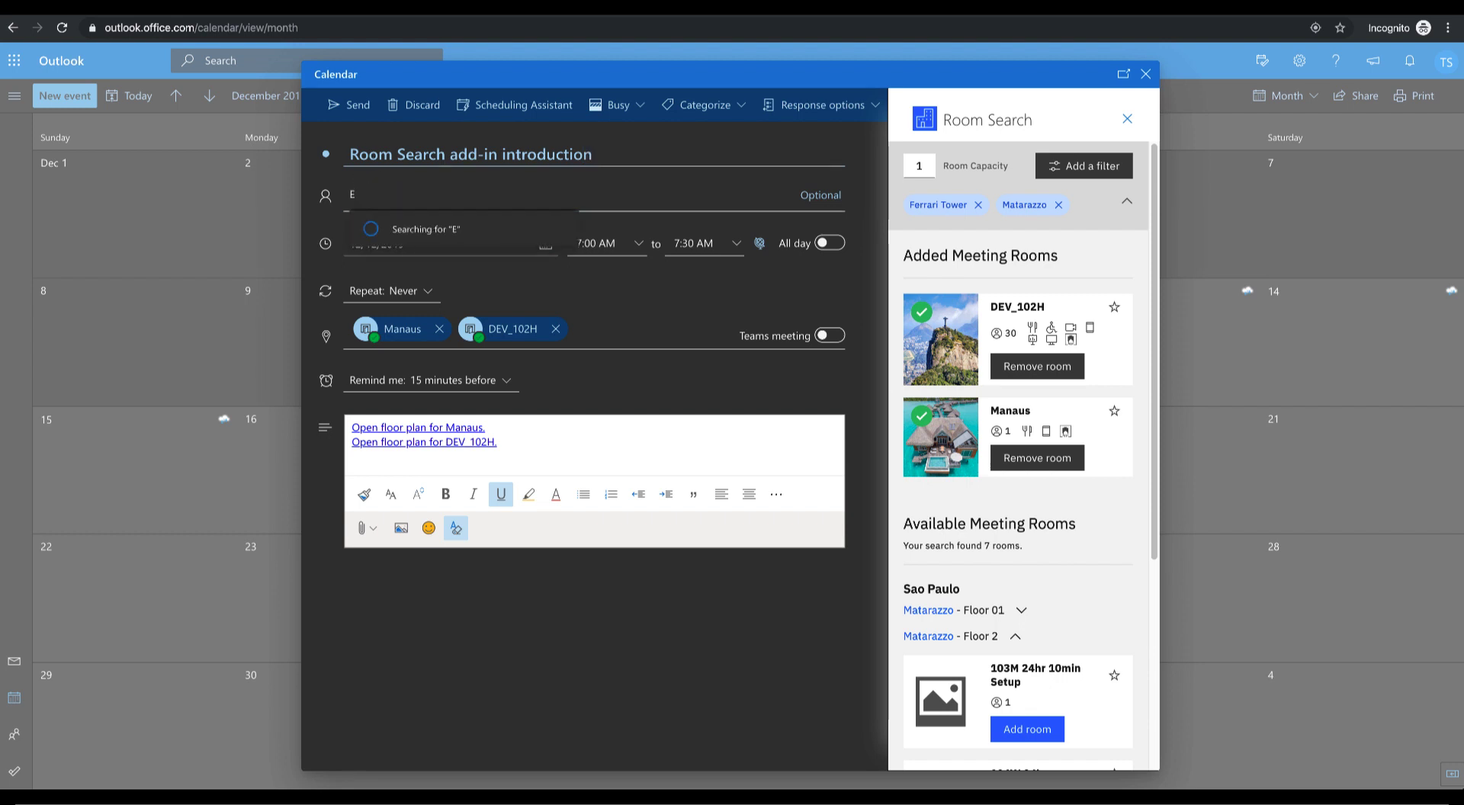
type("ri")
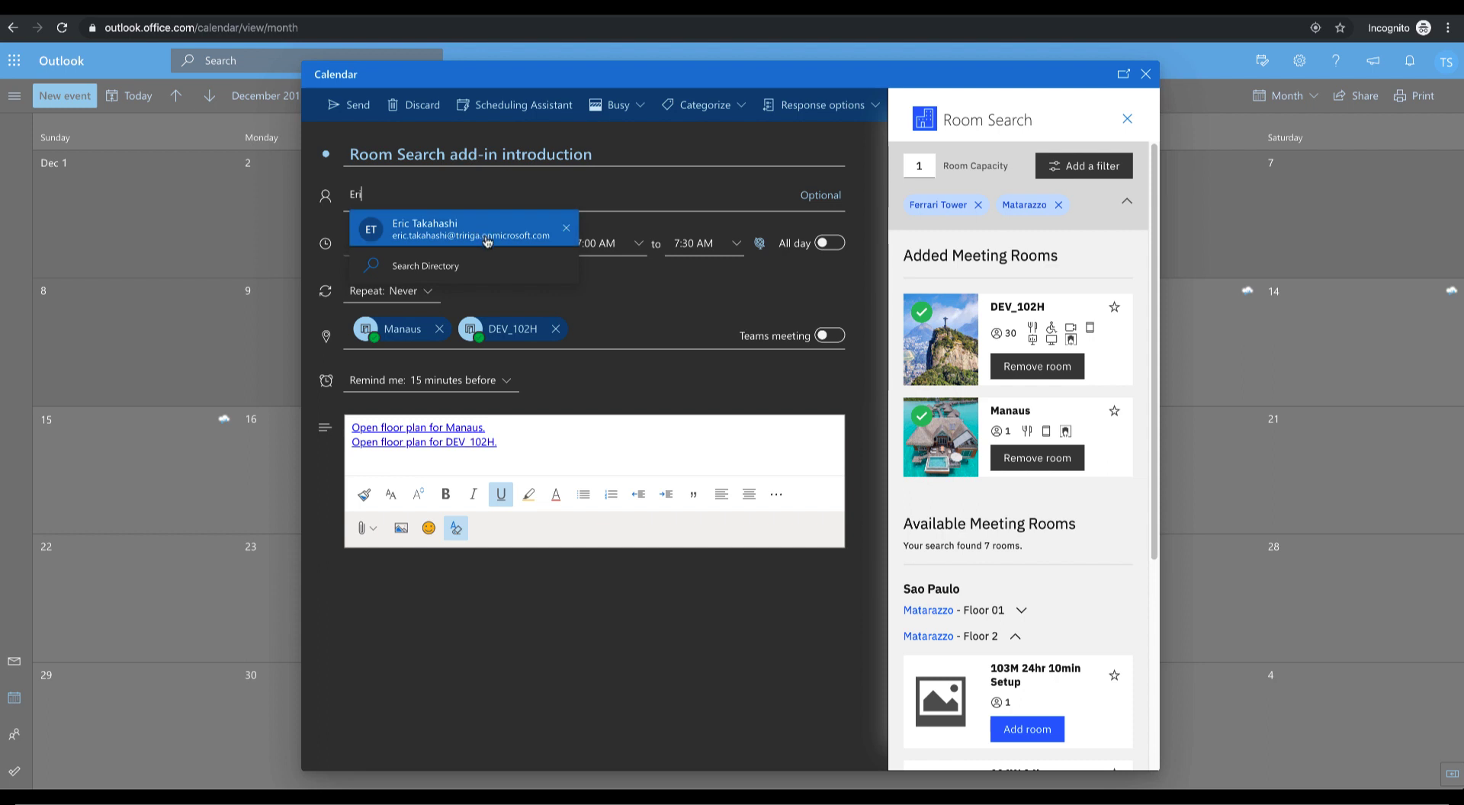
left_click(485, 235)
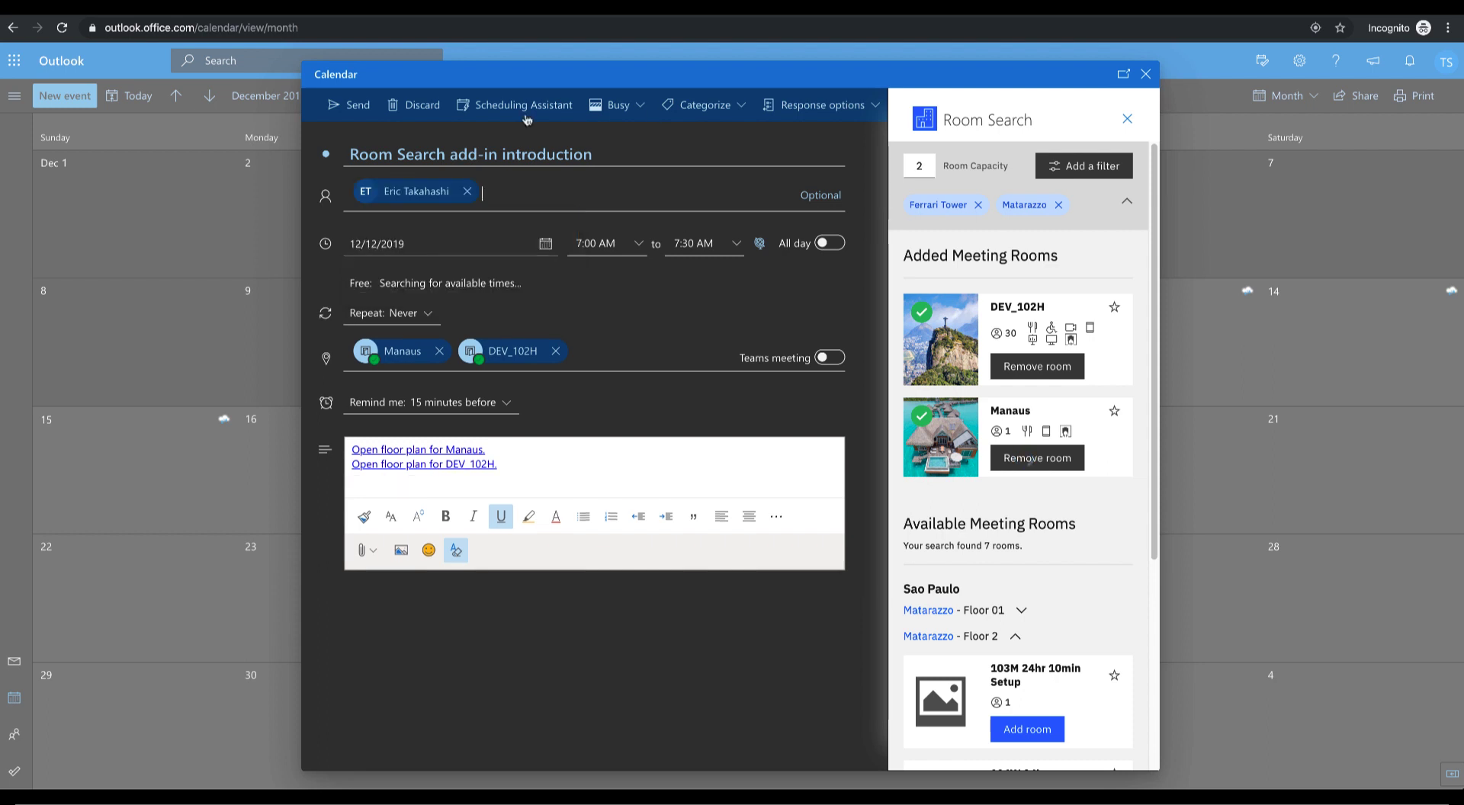
left_click(362, 116)
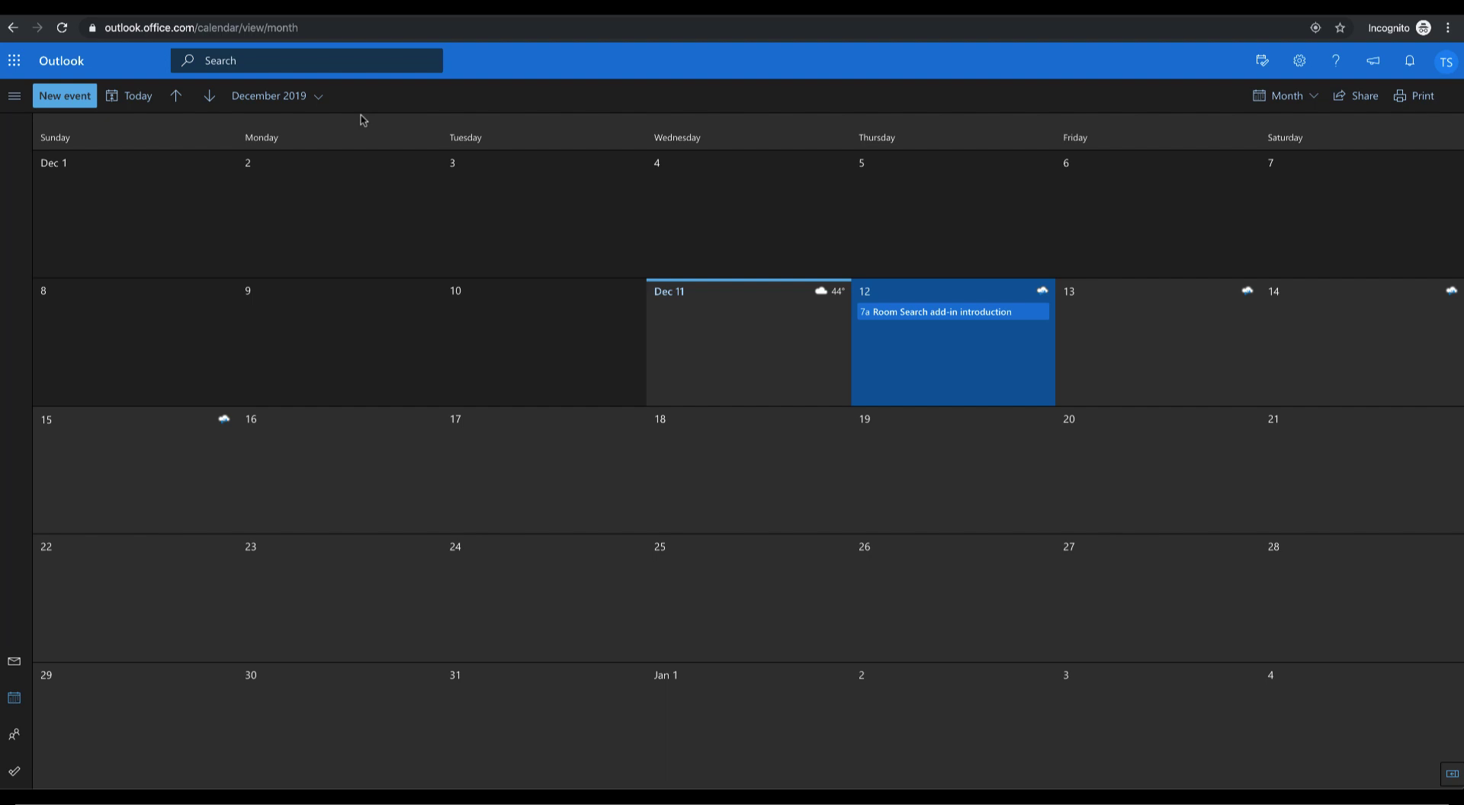
- Go to the mail inbox and view the responses from rooms DEV_102H and Manaus to the meeting invitation
key("Left")
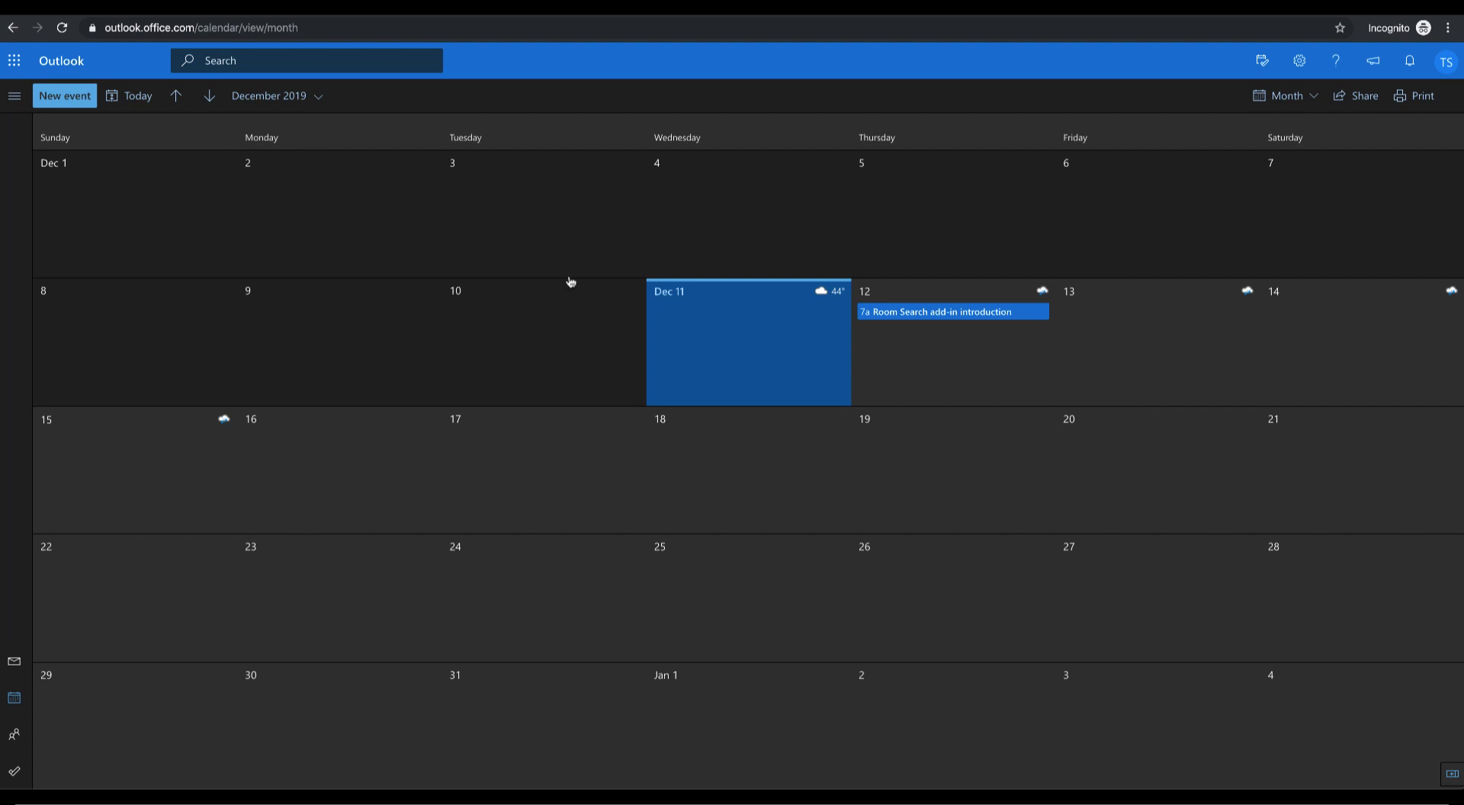
left_click(15, 663)
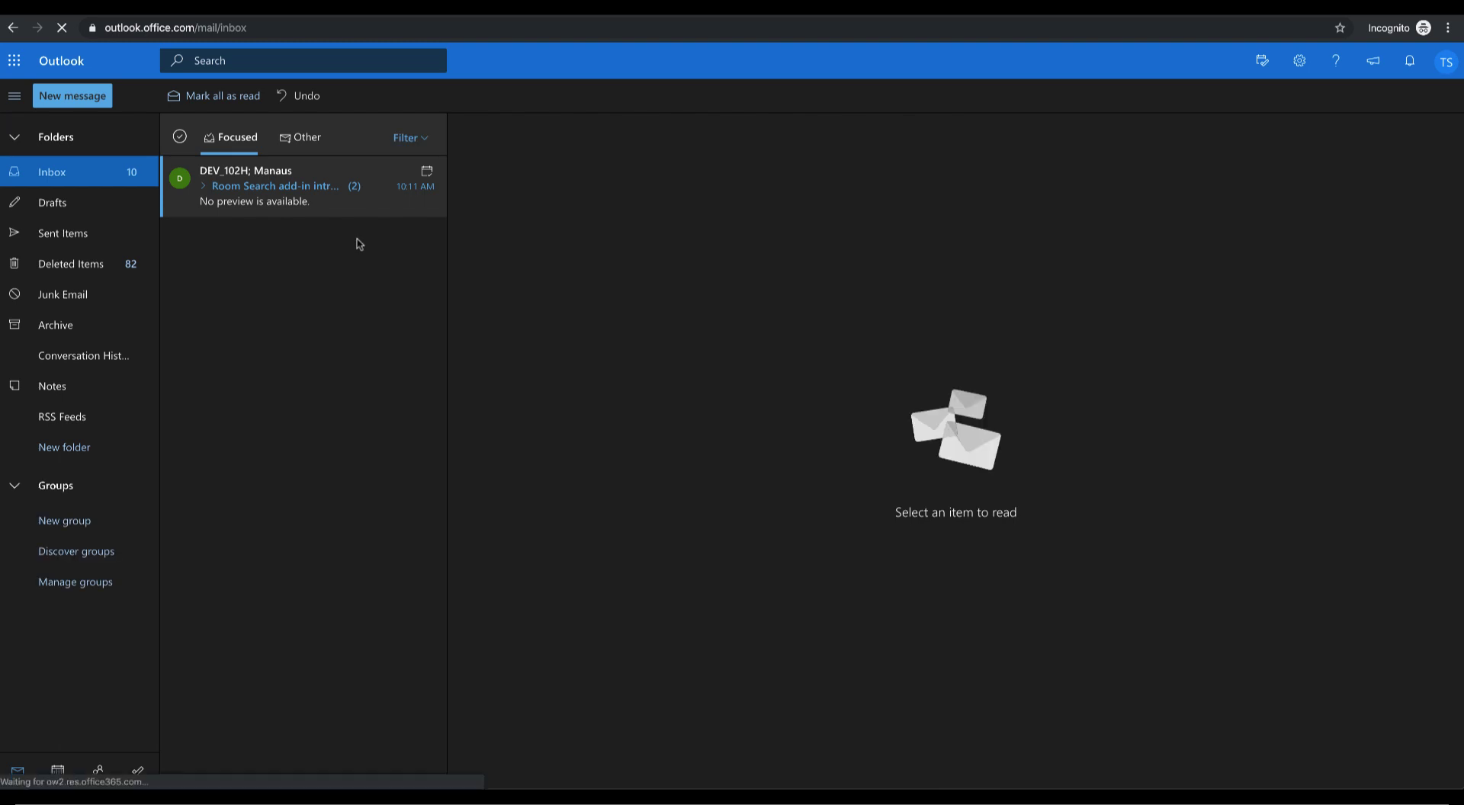
left_click(308, 179)
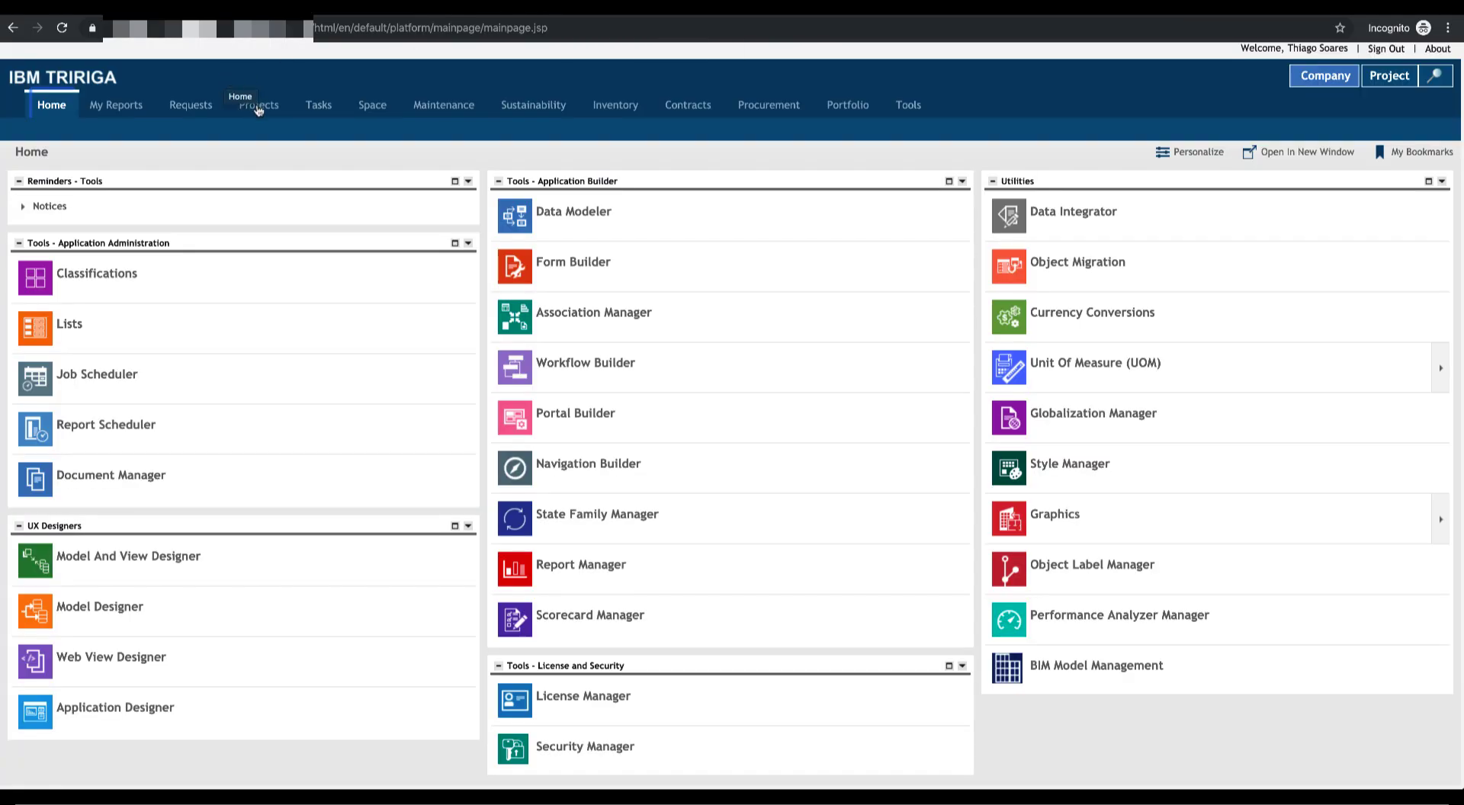
- Switch to IBM TRIRIGA, view My Calendar under Manage Reservations, and open the December 12 "Room Search add-in introduction" reservation
mouse_move(258, 109)
mouse_move(206, 113)
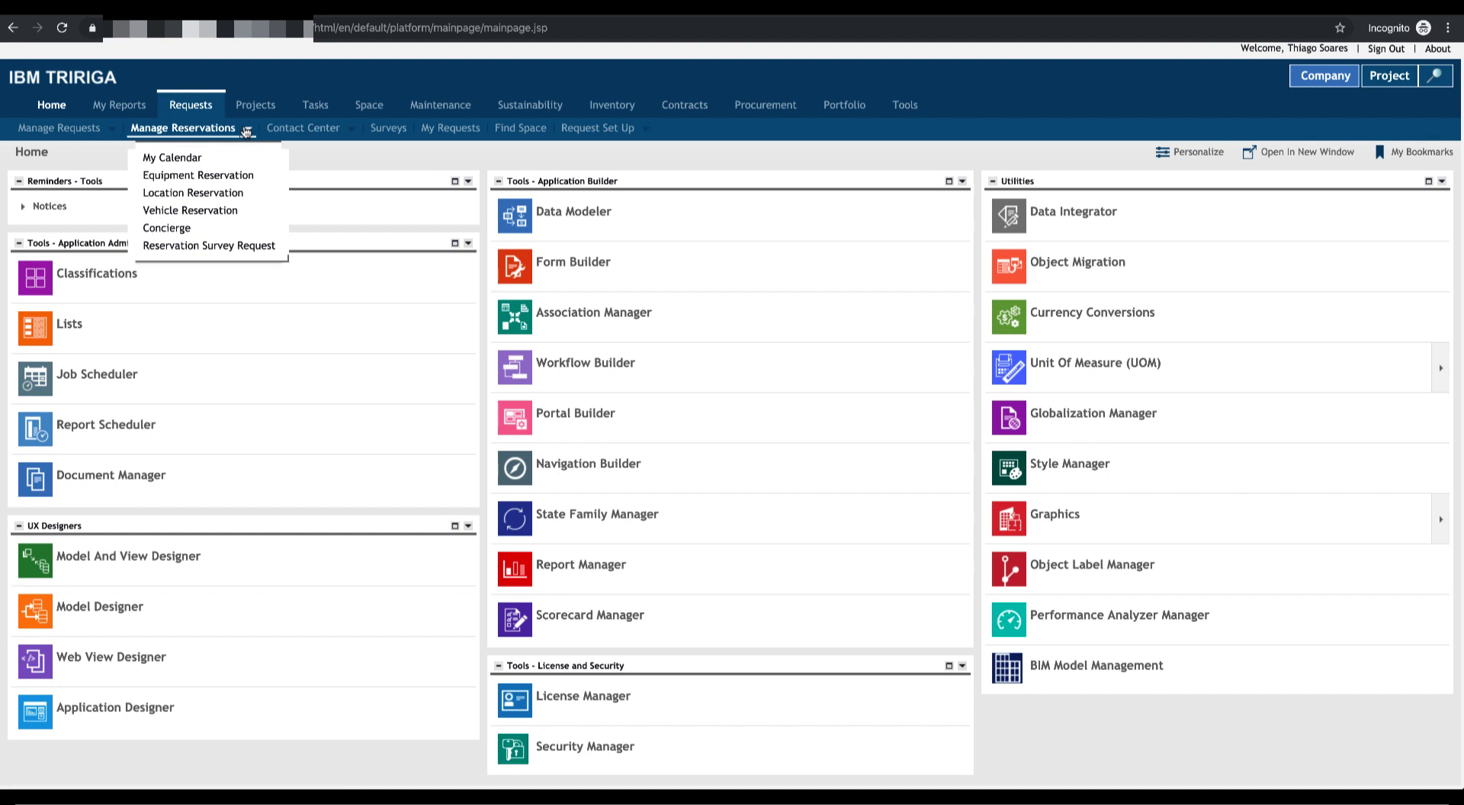
left_click(184, 160)
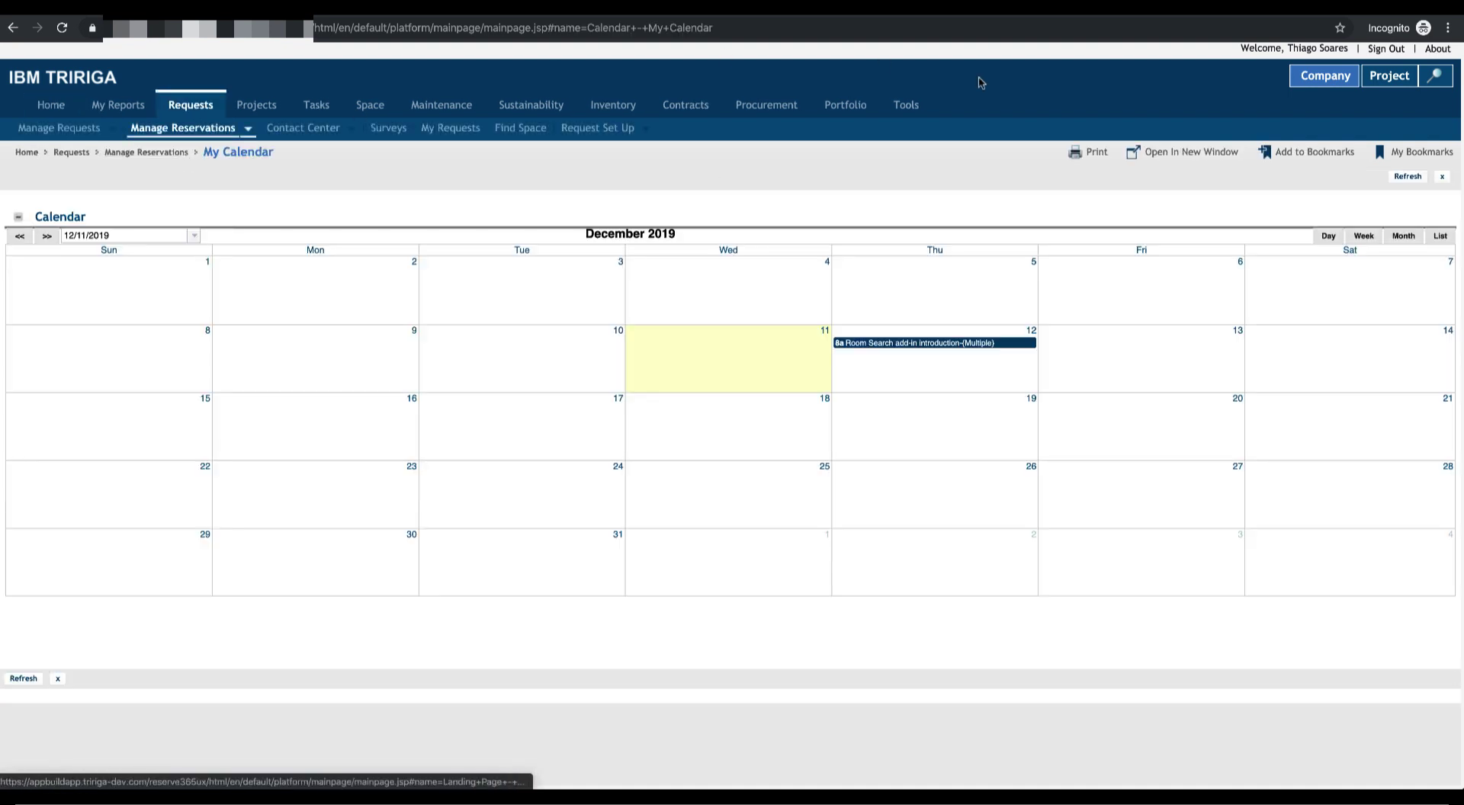
mouse_move(878, 347)
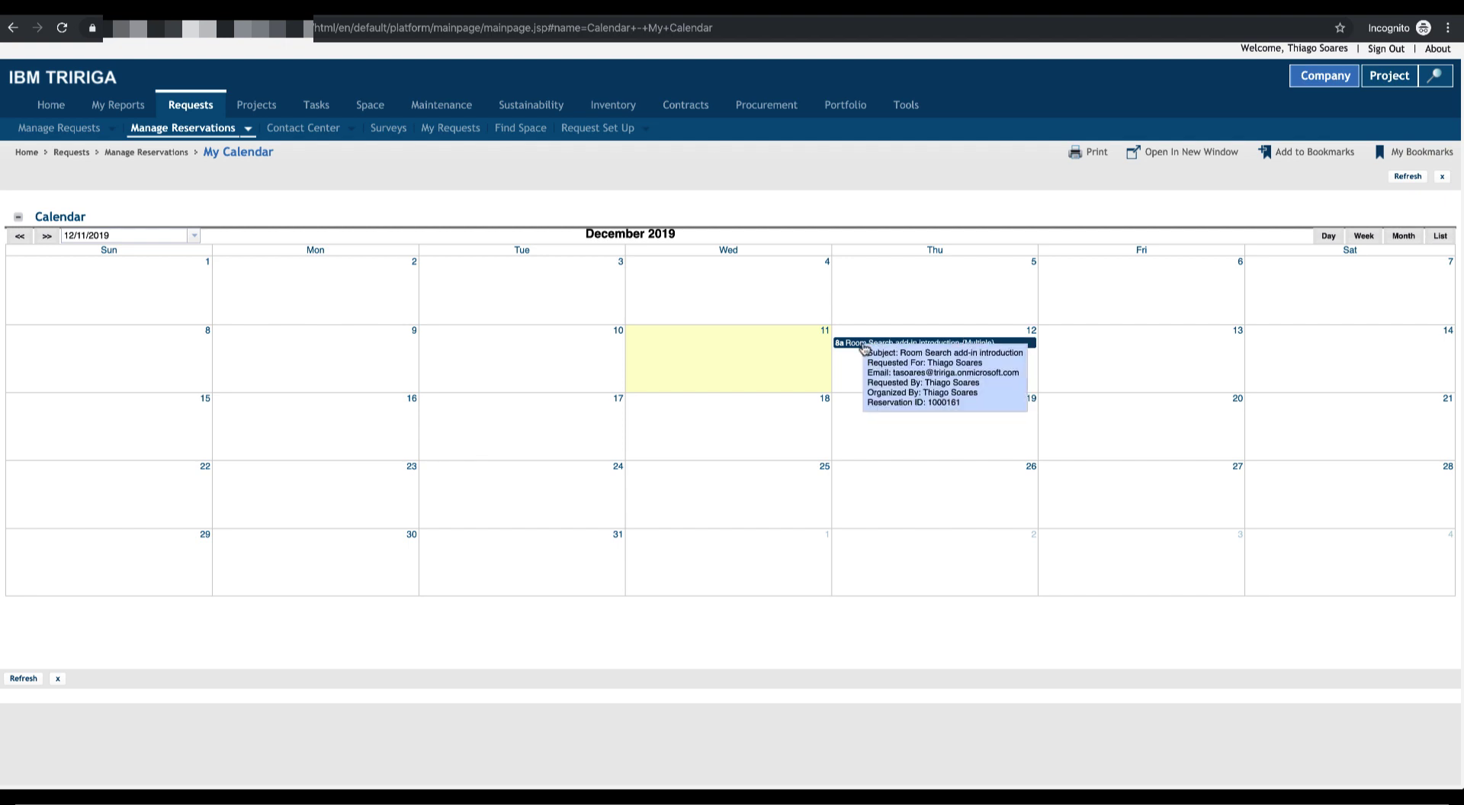
left_click(854, 350)
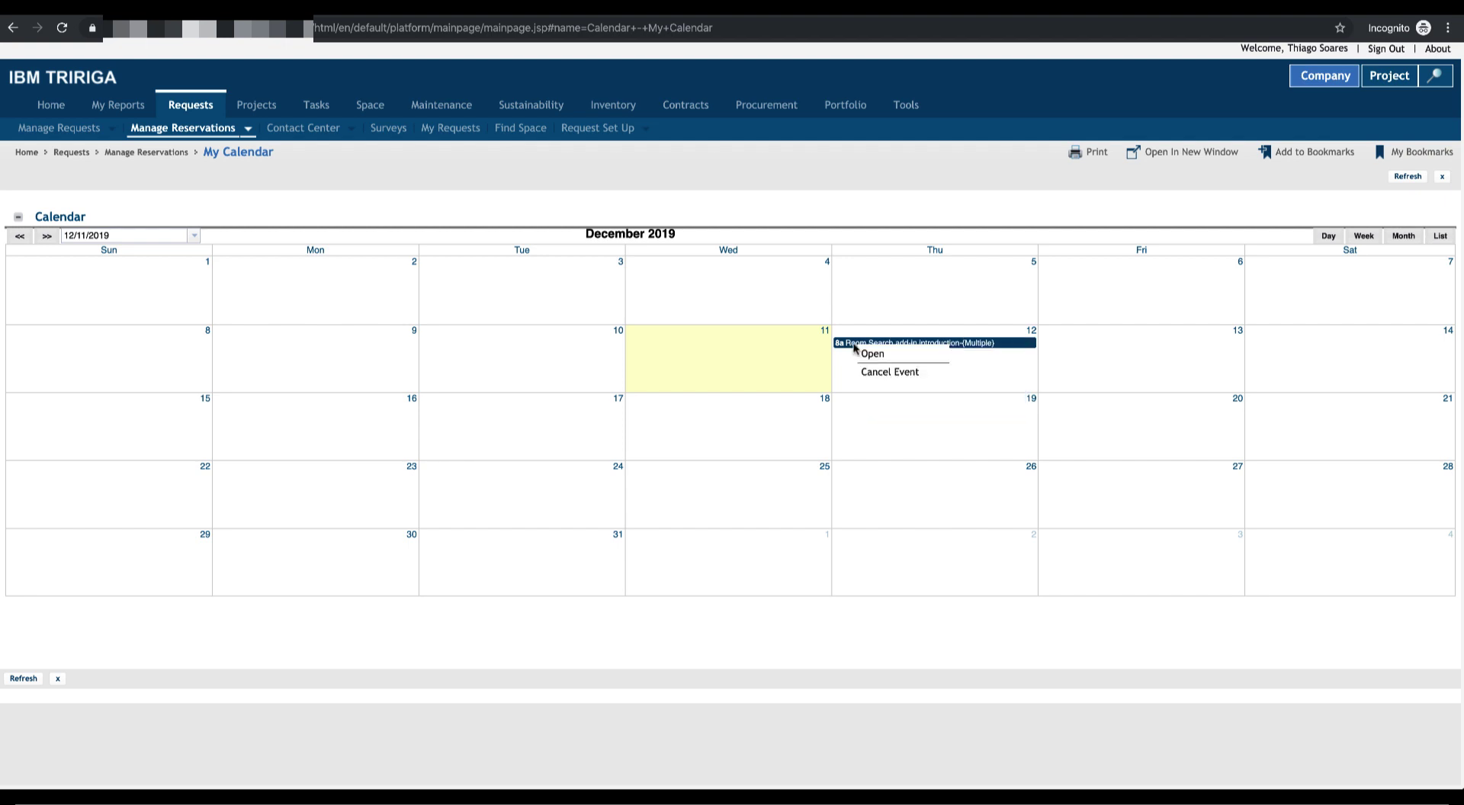
left_click(875, 354)
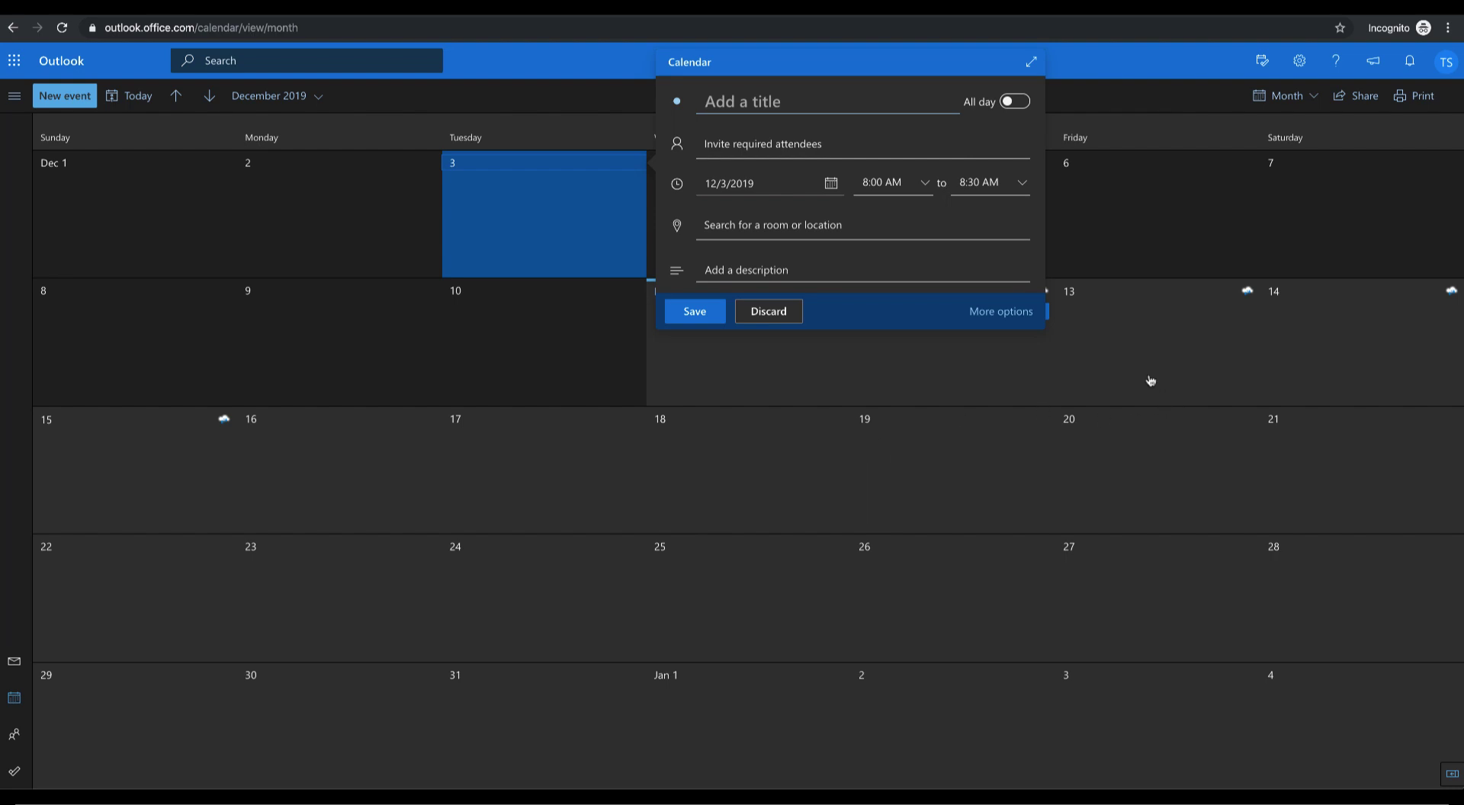
- Return to the Outlook calendar and start a new event on 12/16/2019 from 10:00 AM to 10:30 AM
left_click(278, 473)
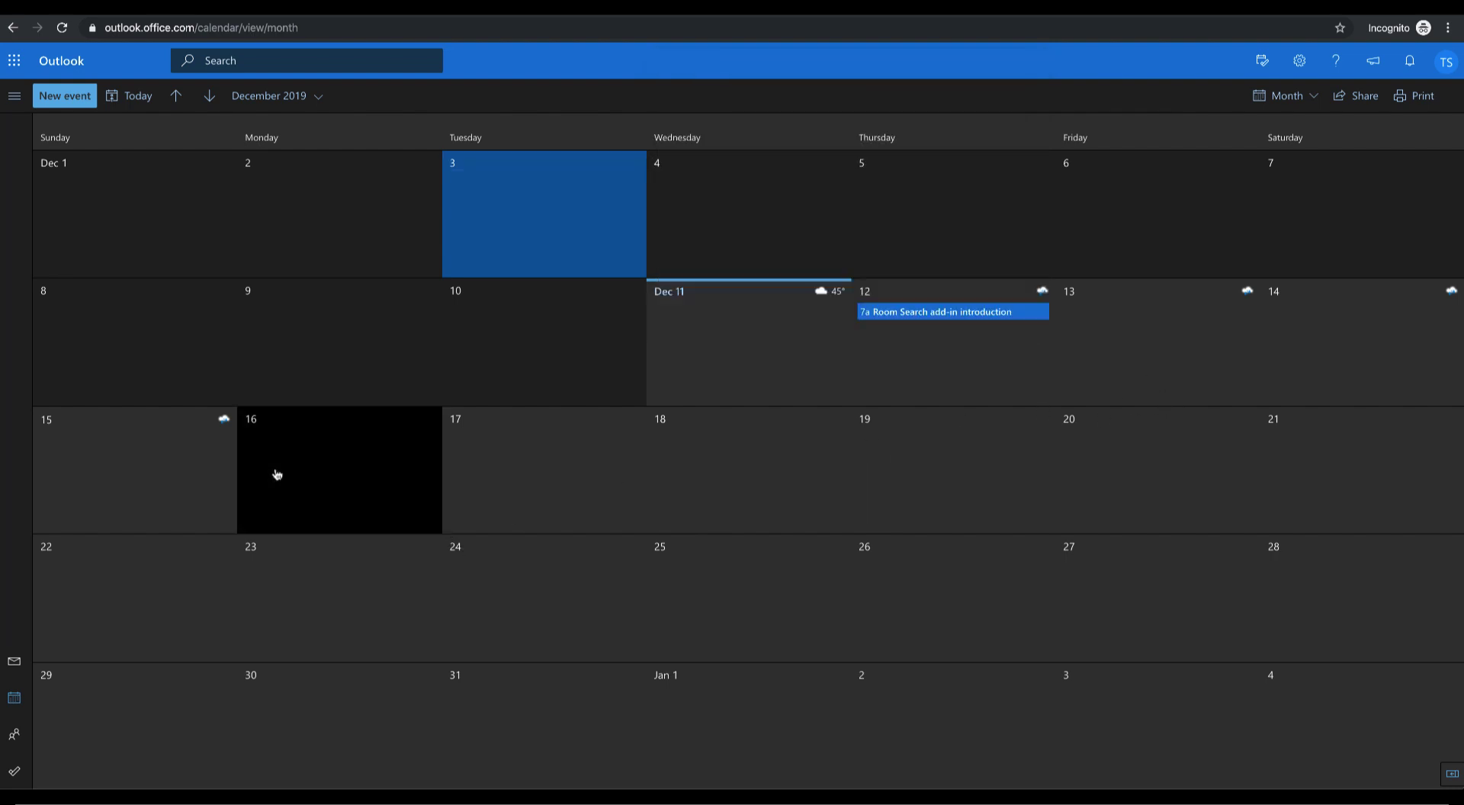
left_click(77, 100)
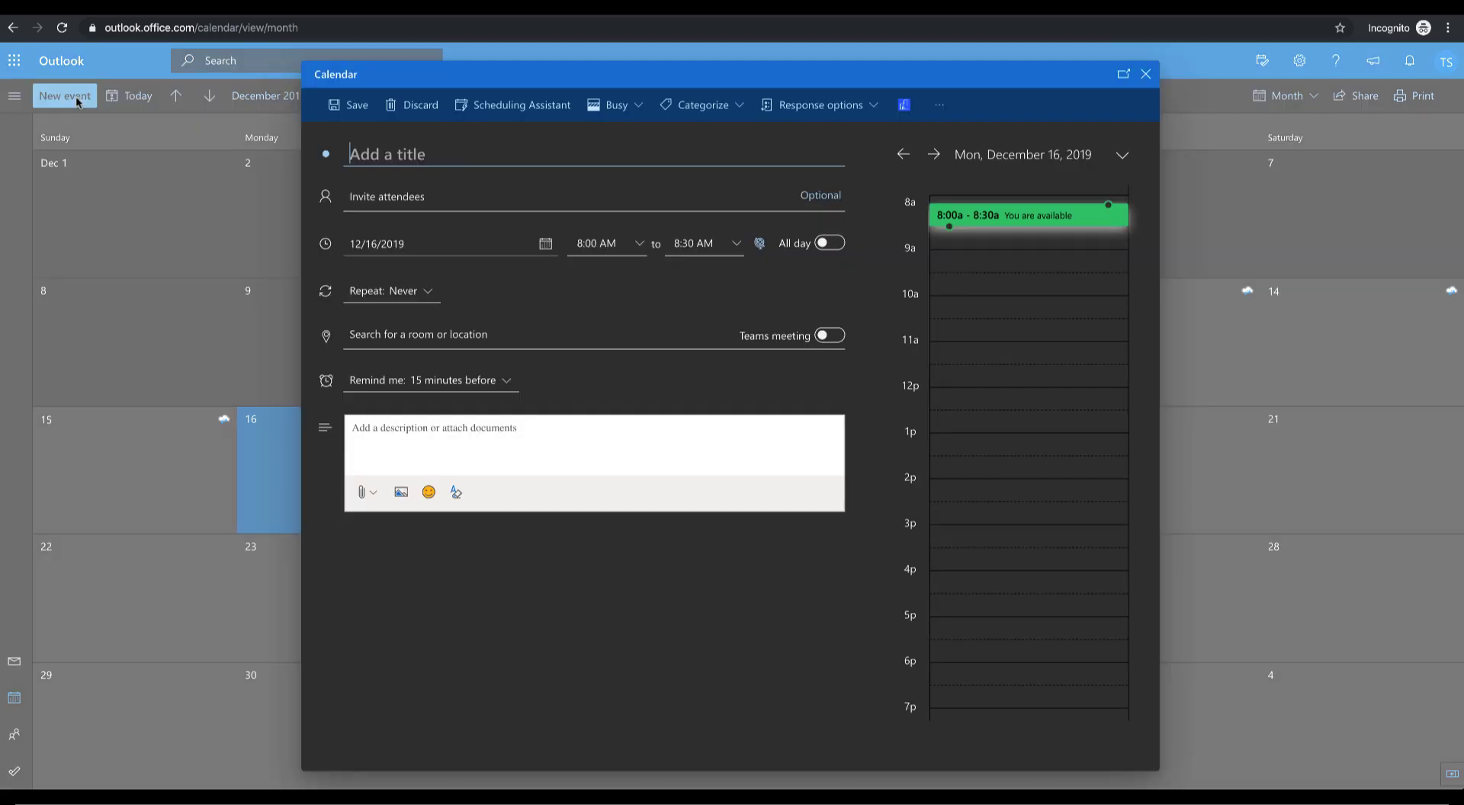
left_click(632, 255)
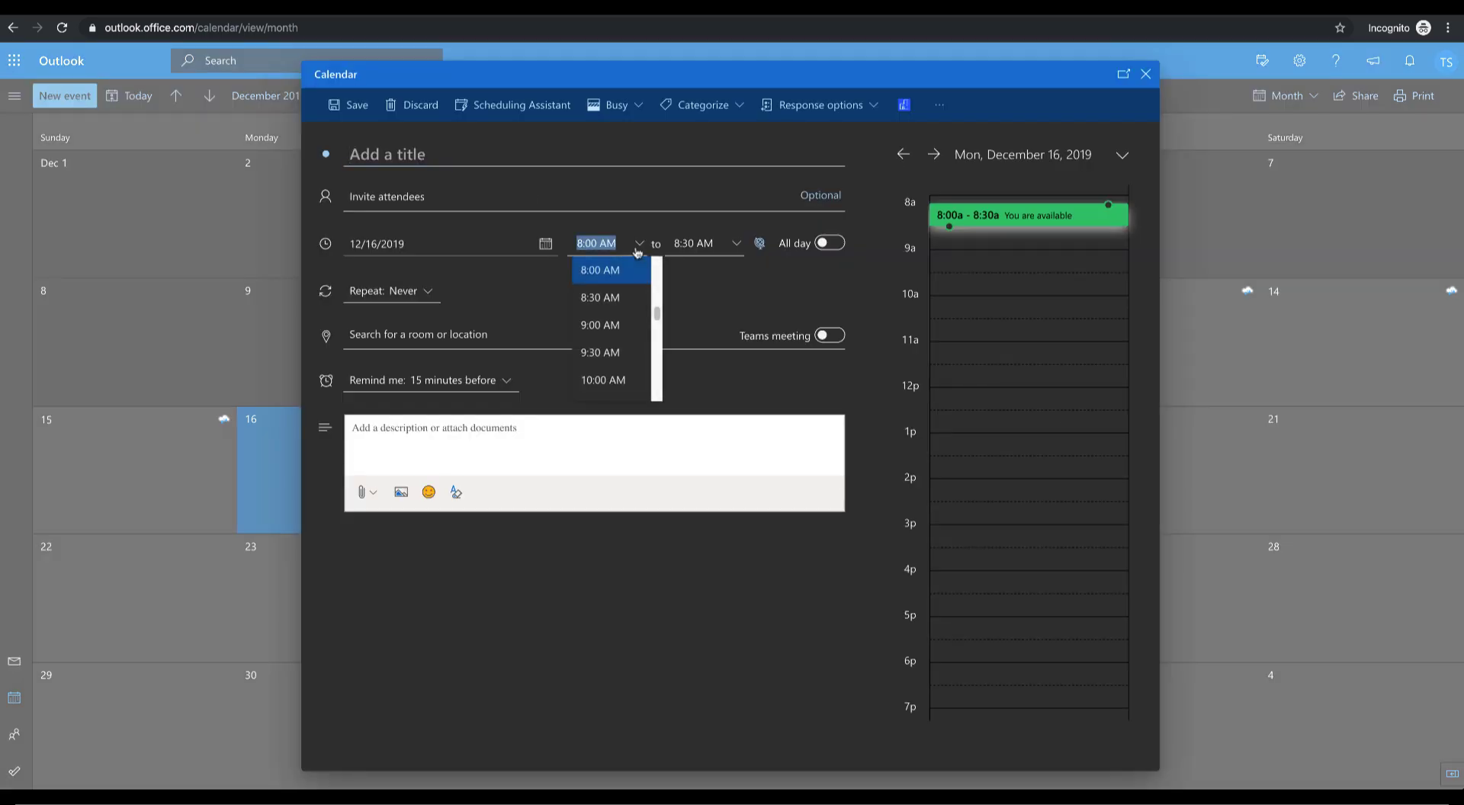
left_click(602, 379)
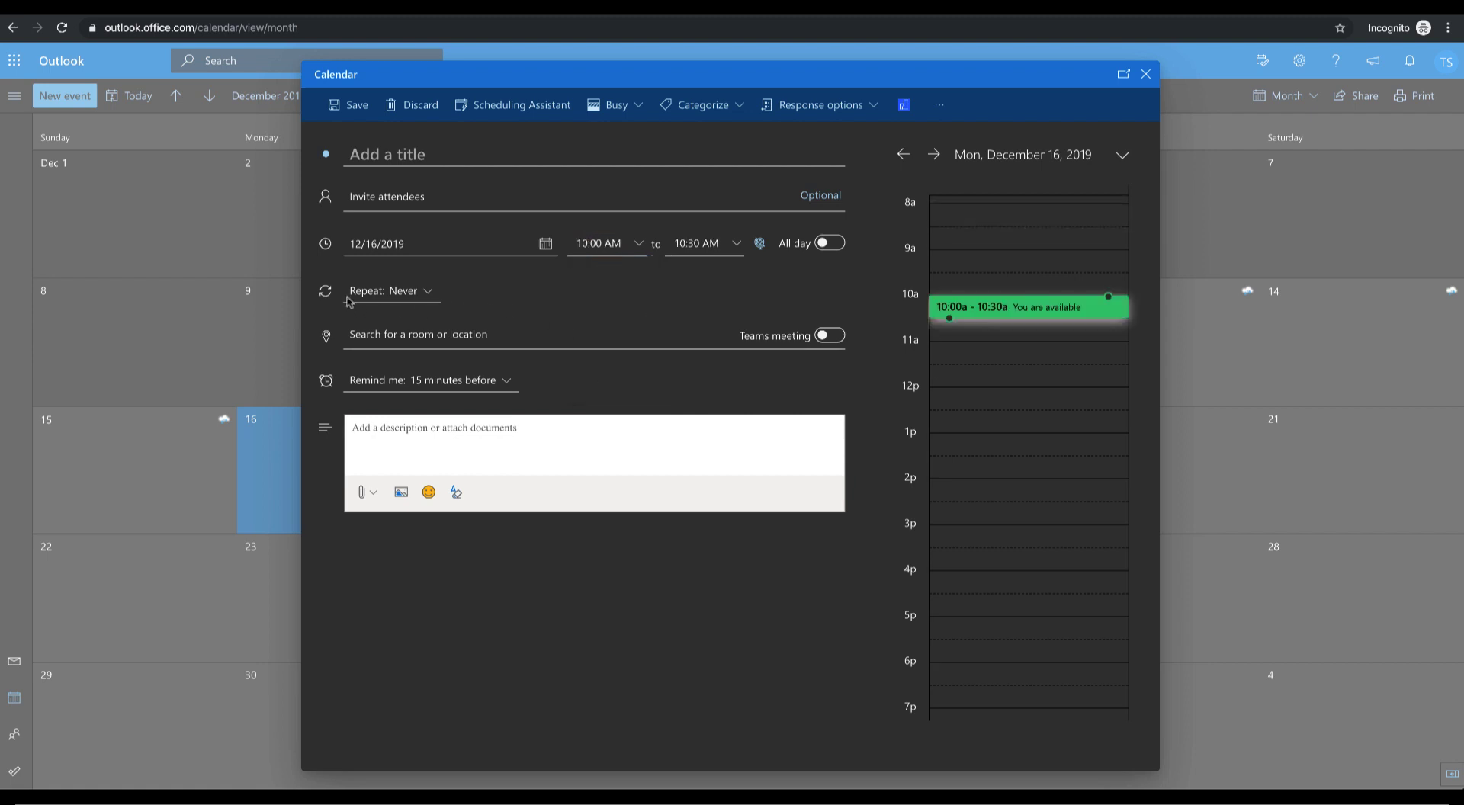
- Make the event repeat every day until Dec 31, 2019
left_click(430, 296)
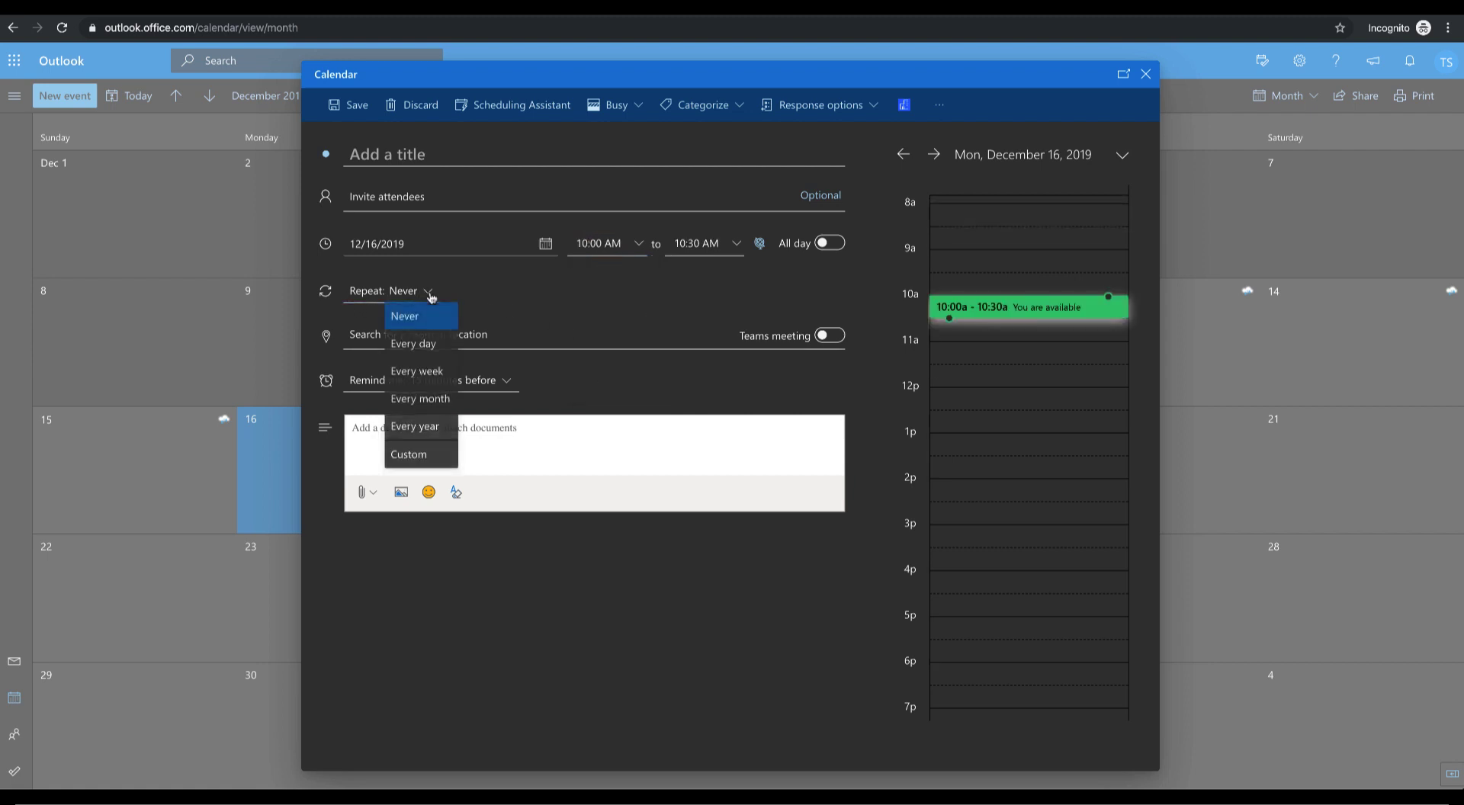
left_click(420, 345)
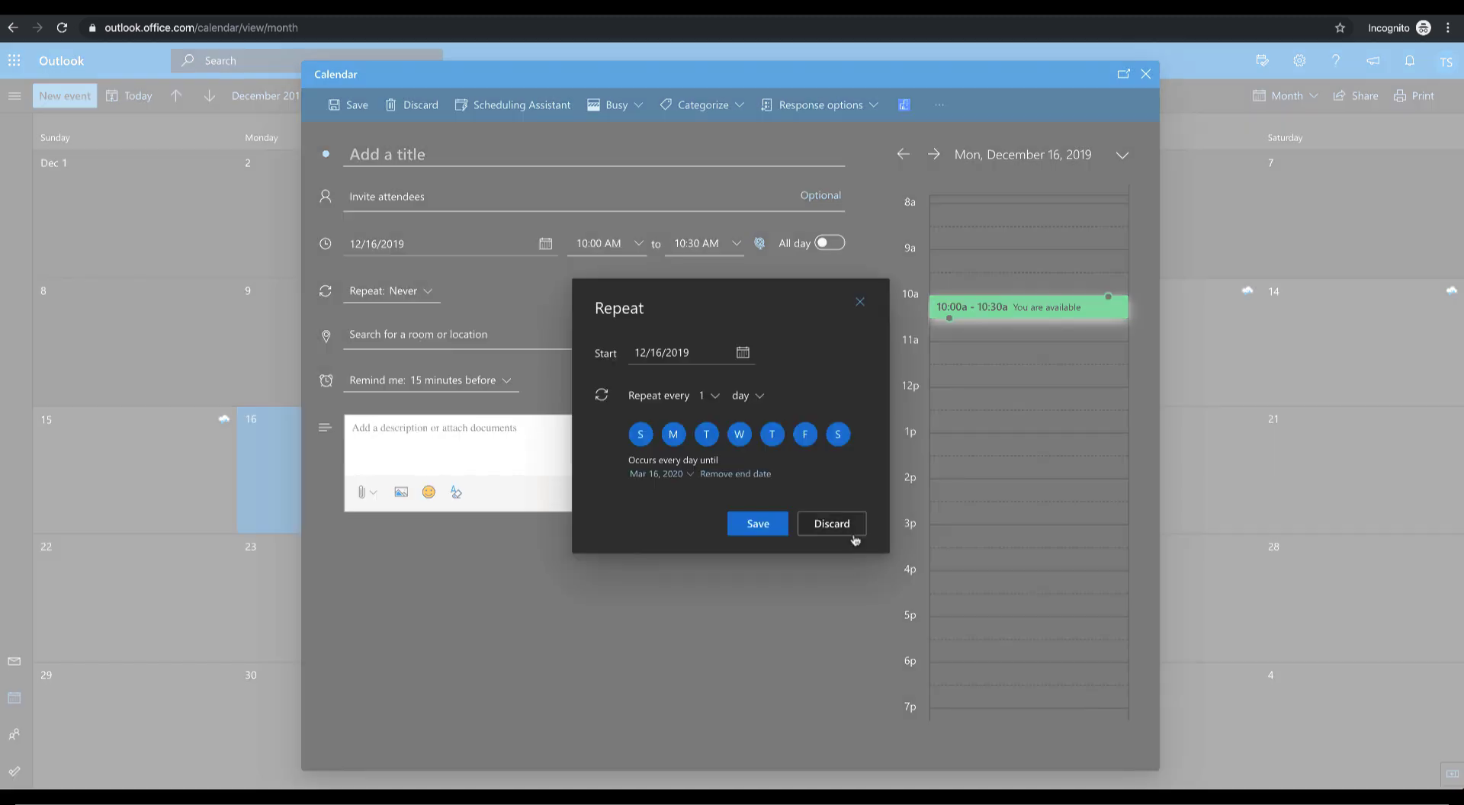
left_click(739, 474)
left_click(745, 468)
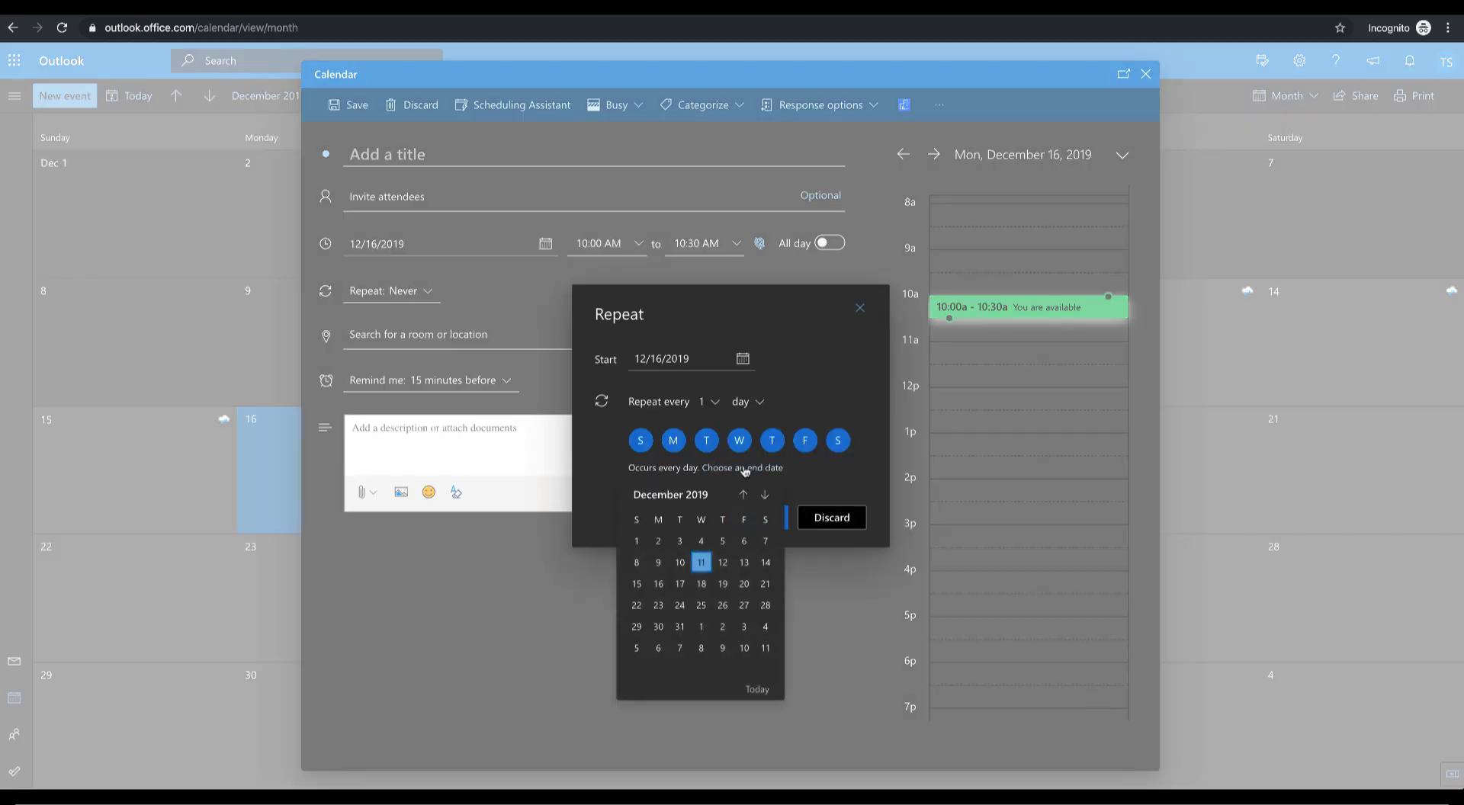
left_click(679, 627)
left_click(763, 524)
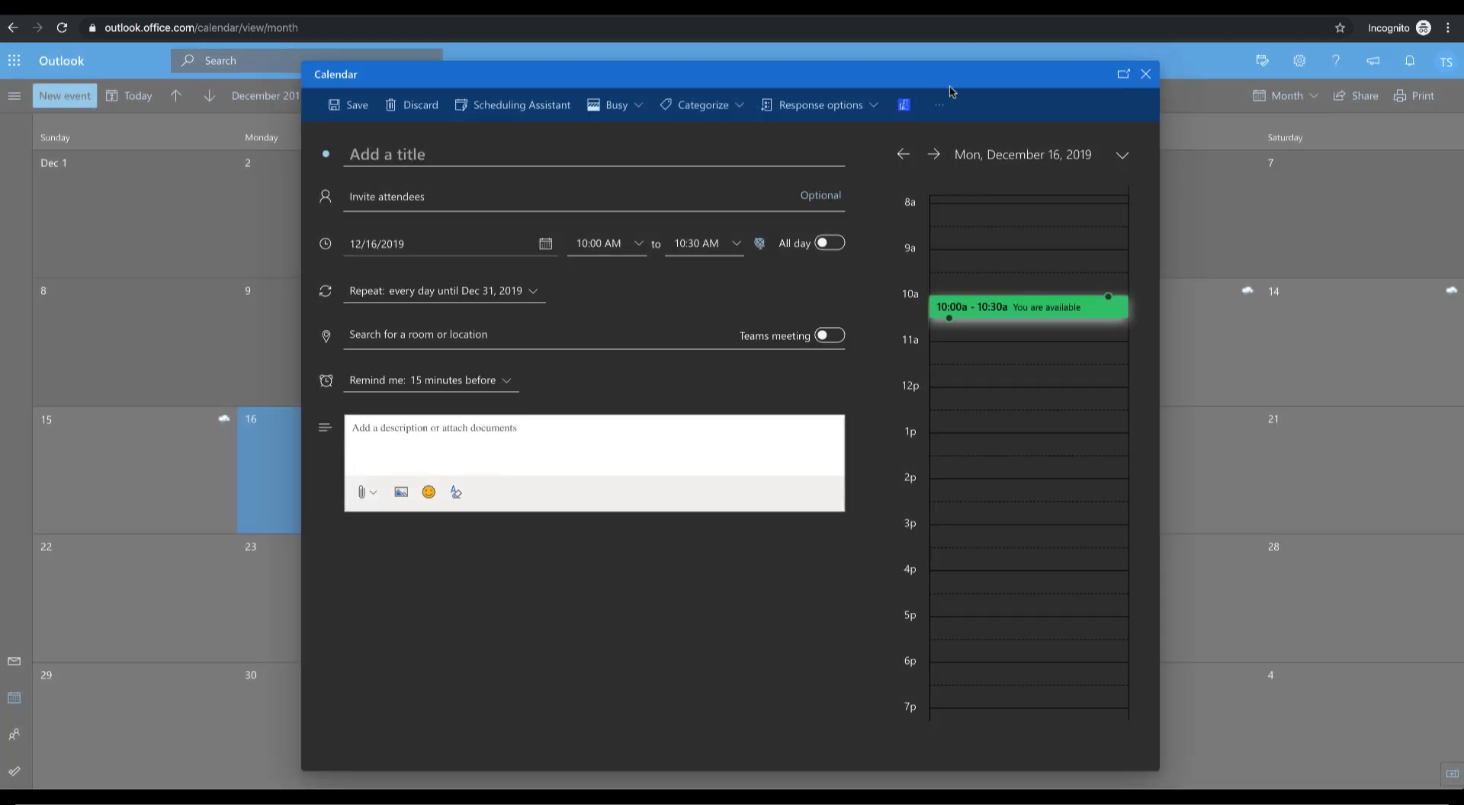
- Launch the Room Search add-in for the recurring event and examine the occurrence matches of the Trade Center rooms on Floors 1 and 2
left_click(903, 107)
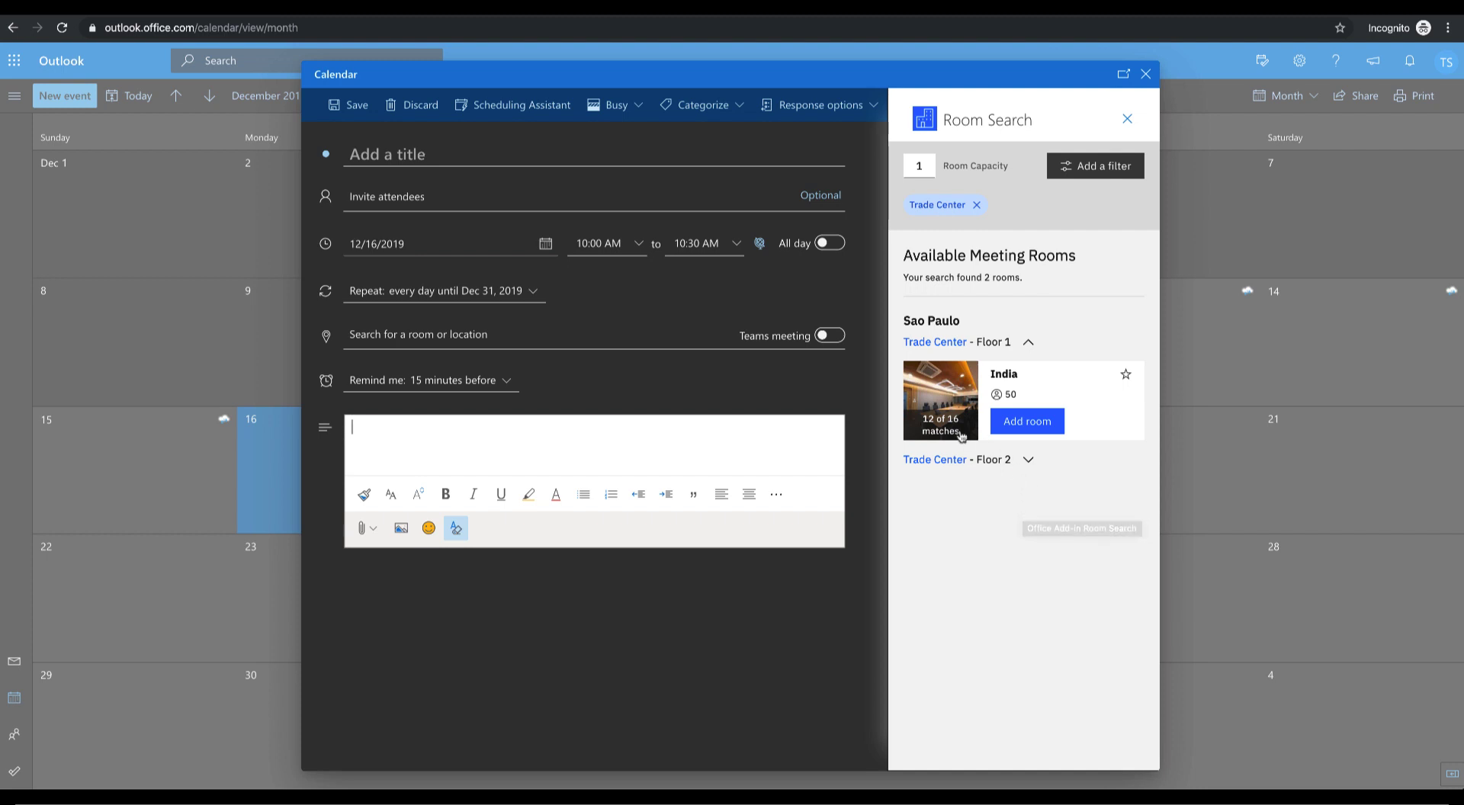
left_click(1029, 461)
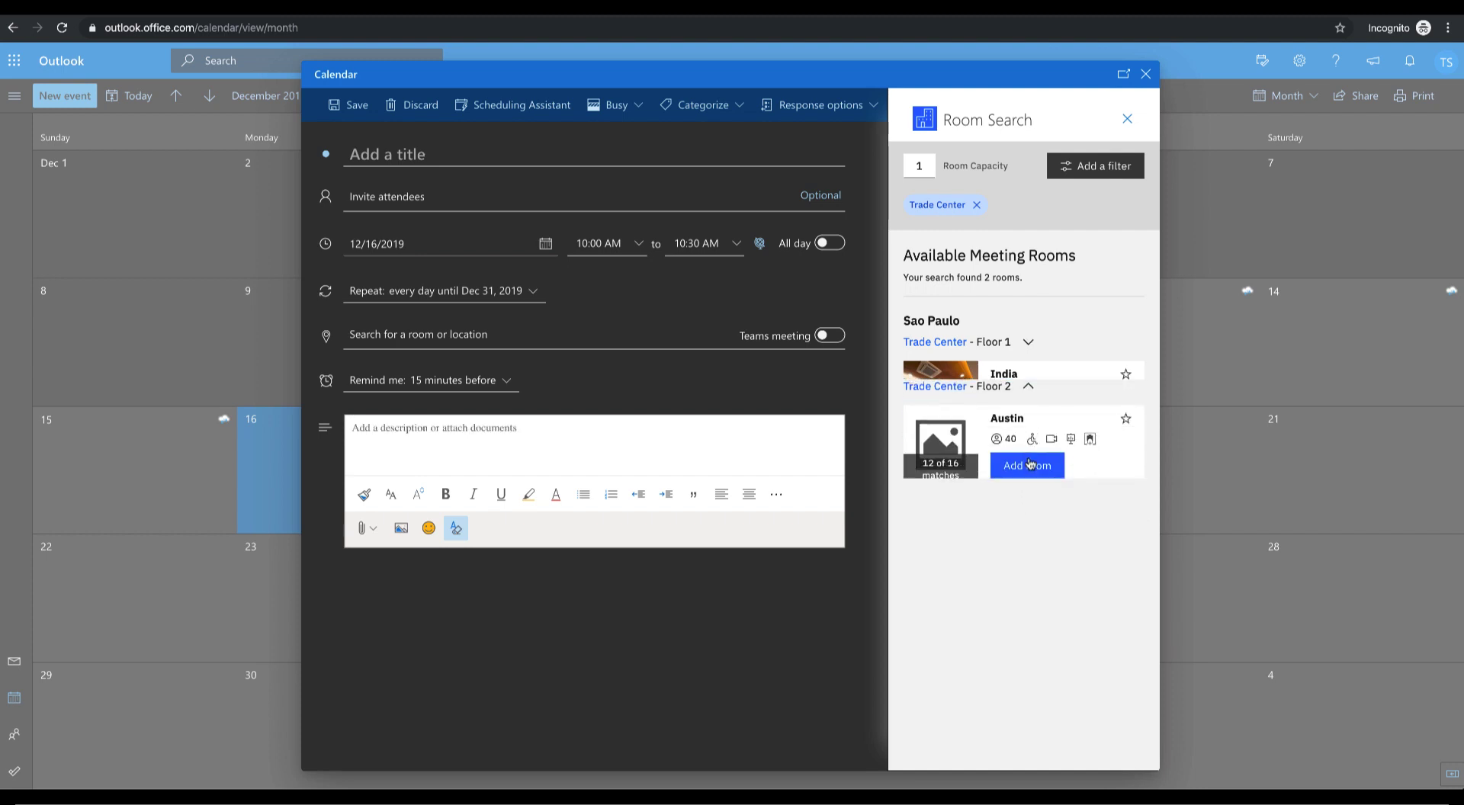
left_click(1026, 344)
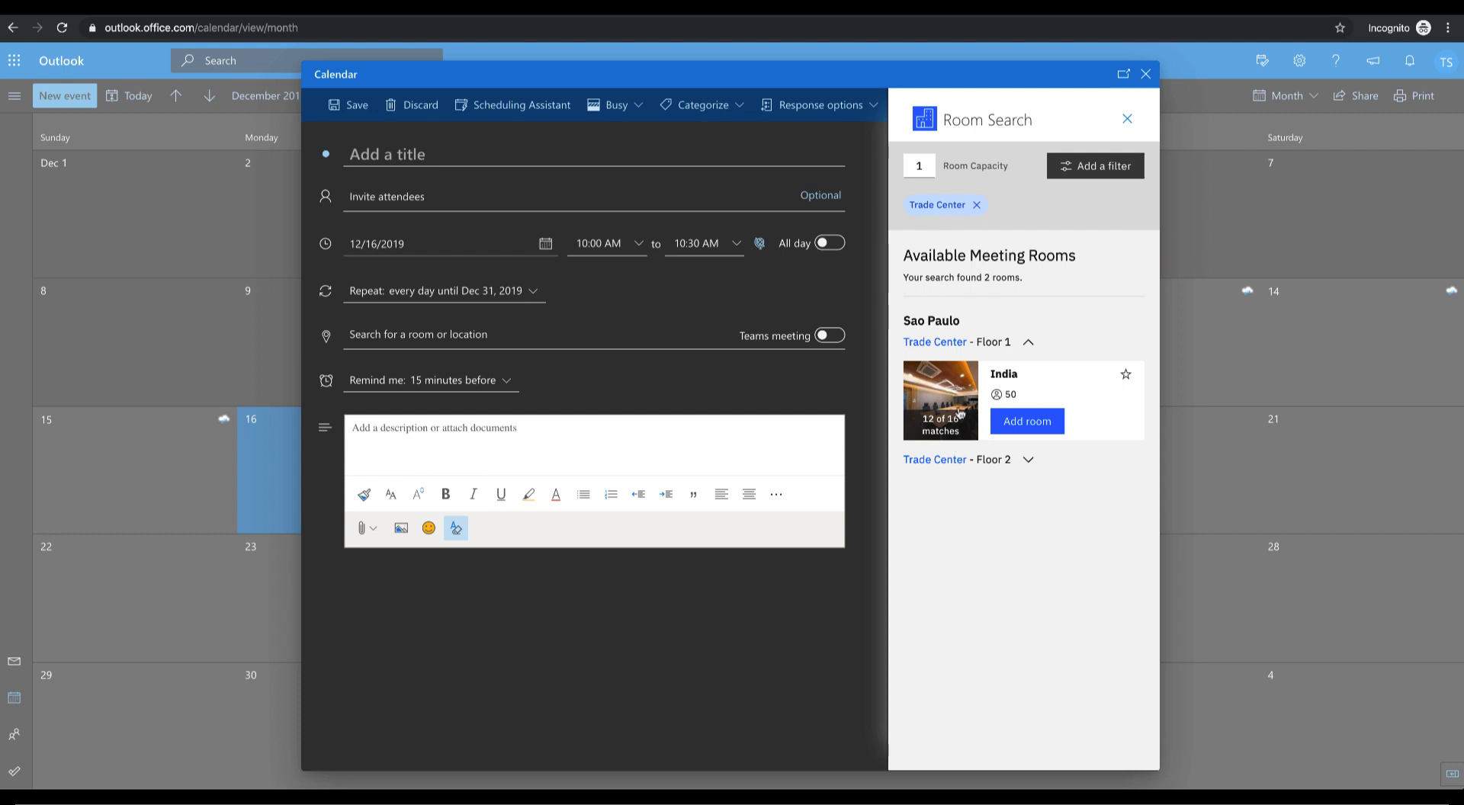
- Change the room search location filter from Trade Center to the city Sao Paulo and apply it
left_click(1103, 163)
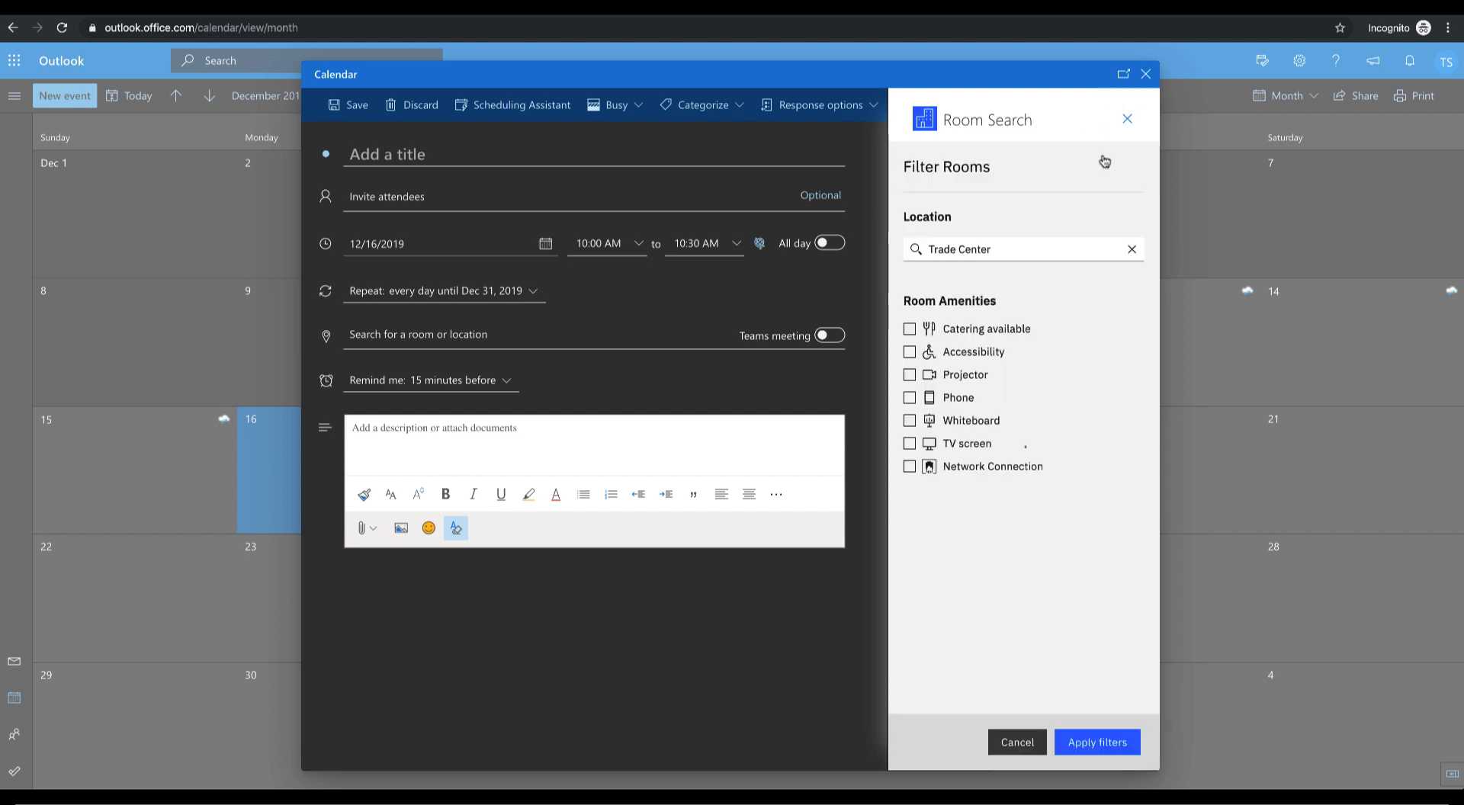
left_click(1119, 247)
type("sao")
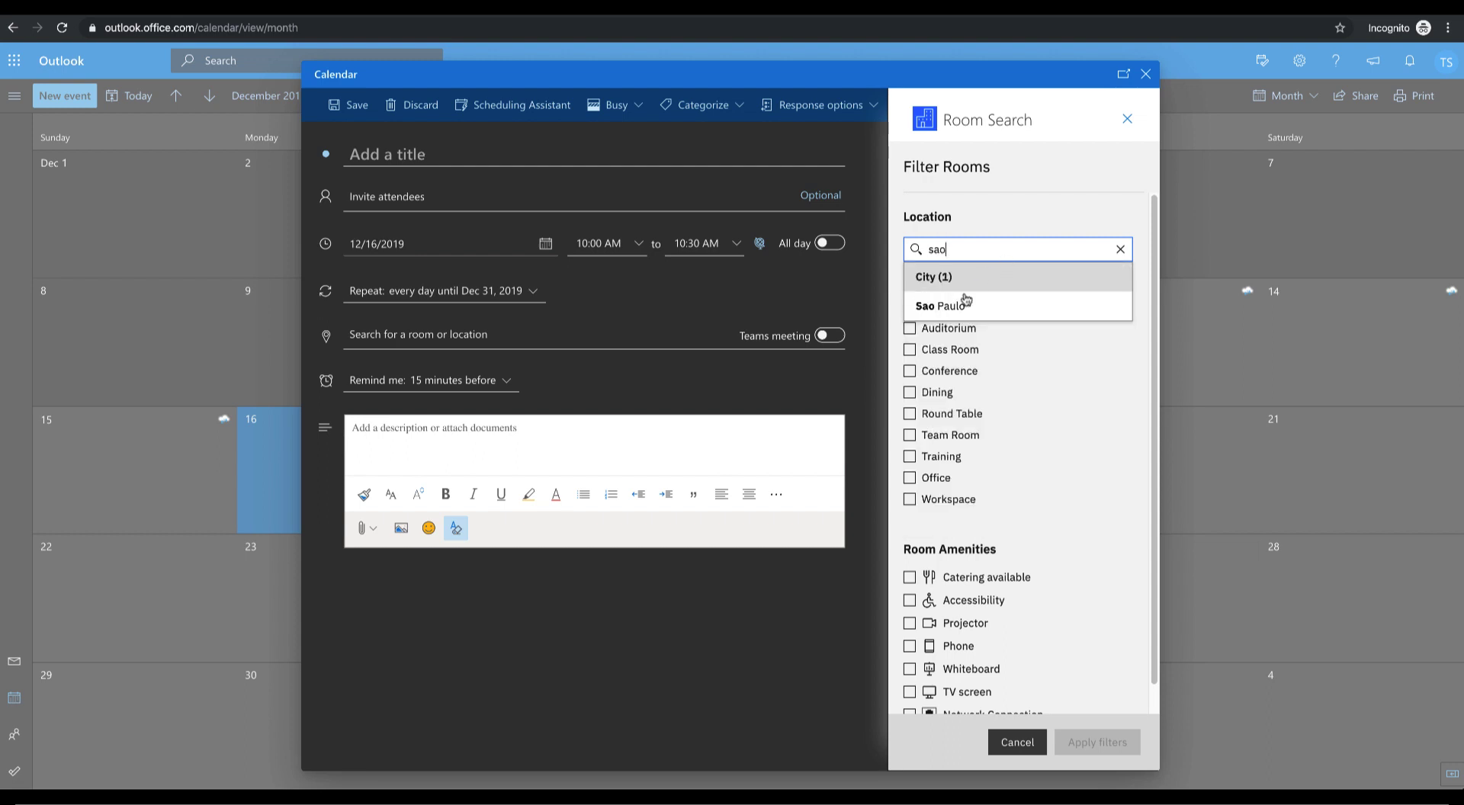
left_click(966, 299)
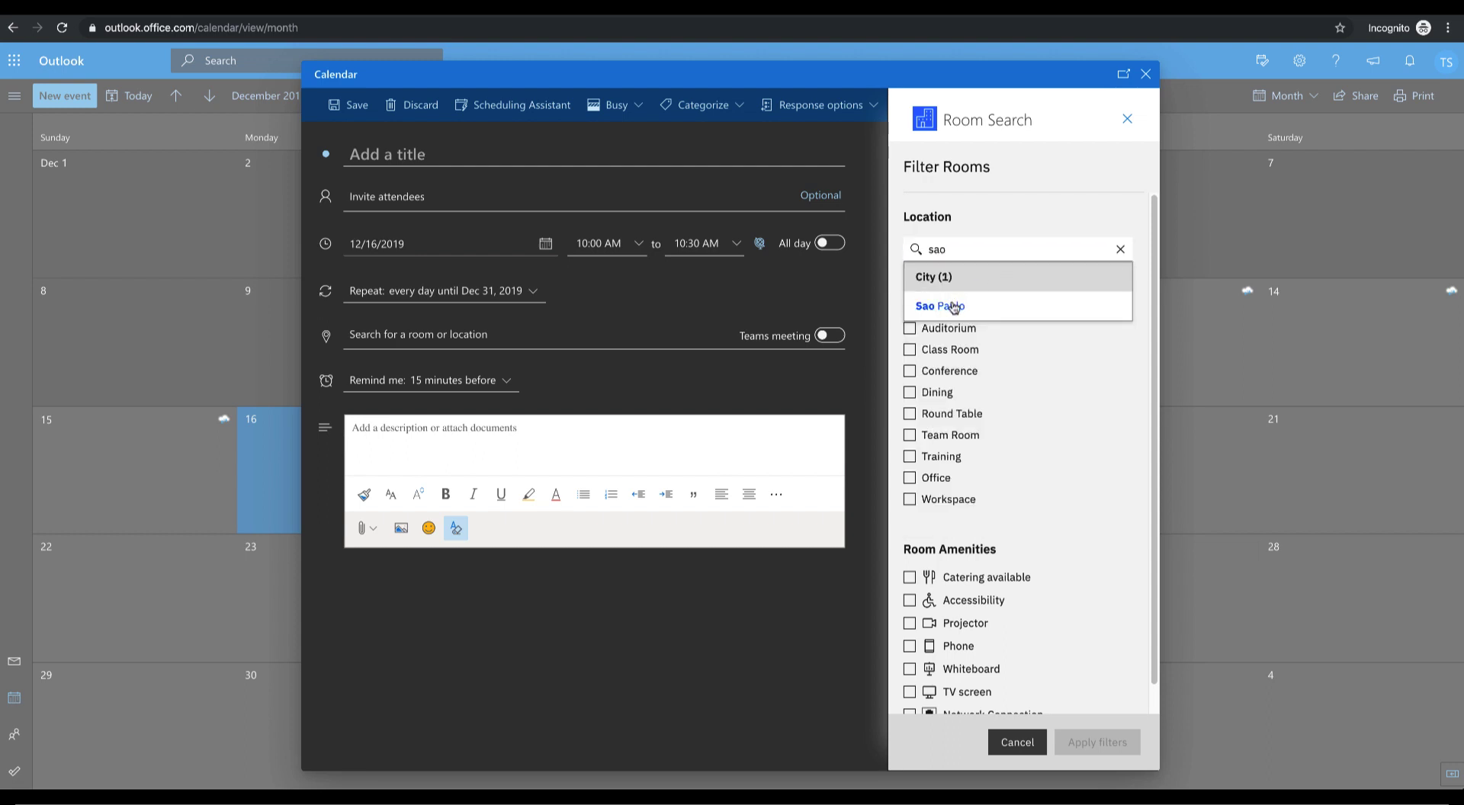
left_click(1086, 742)
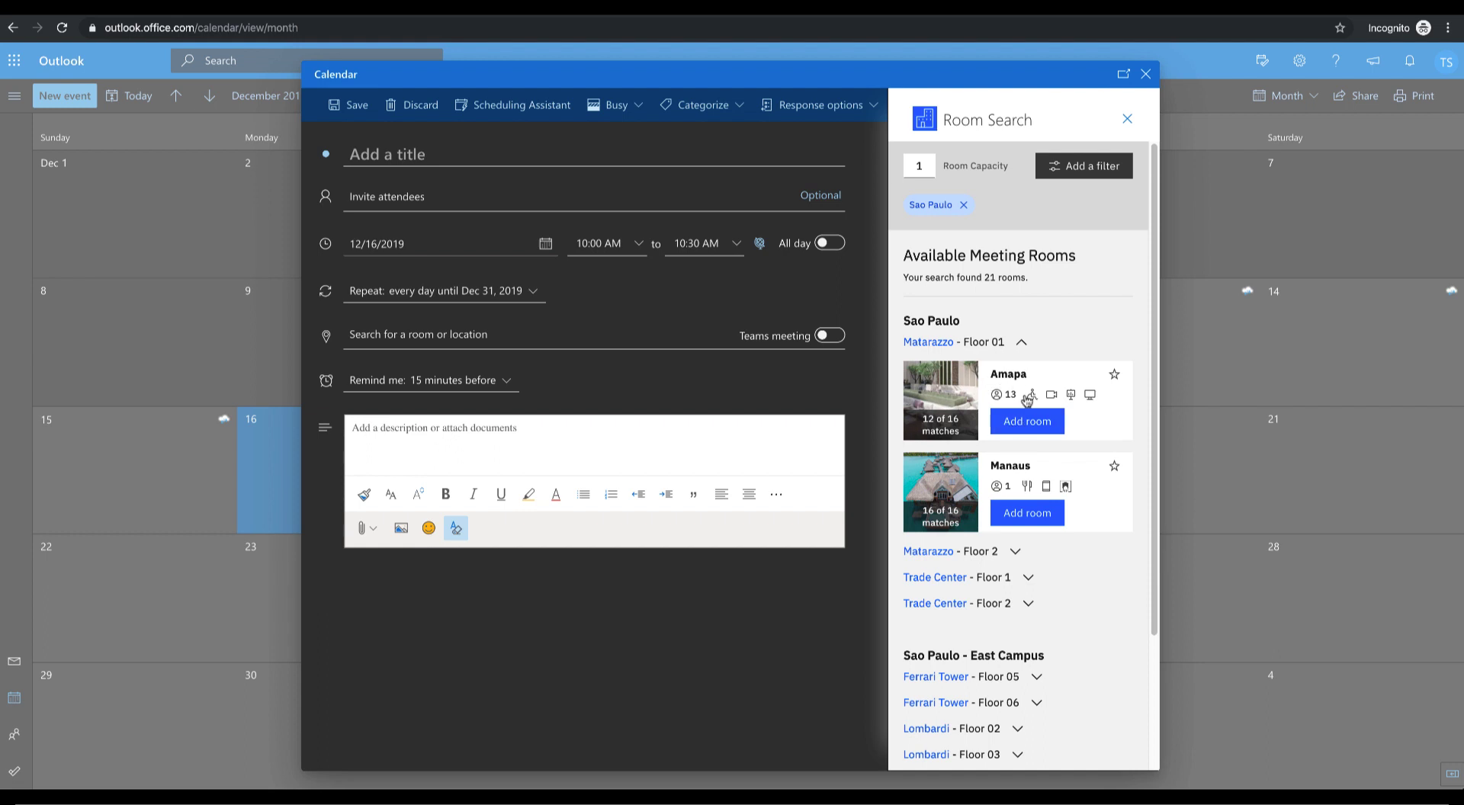
- Add the Amapa room to the recurring event, title it "recurrence meeting" and send it
left_click(1027, 422)
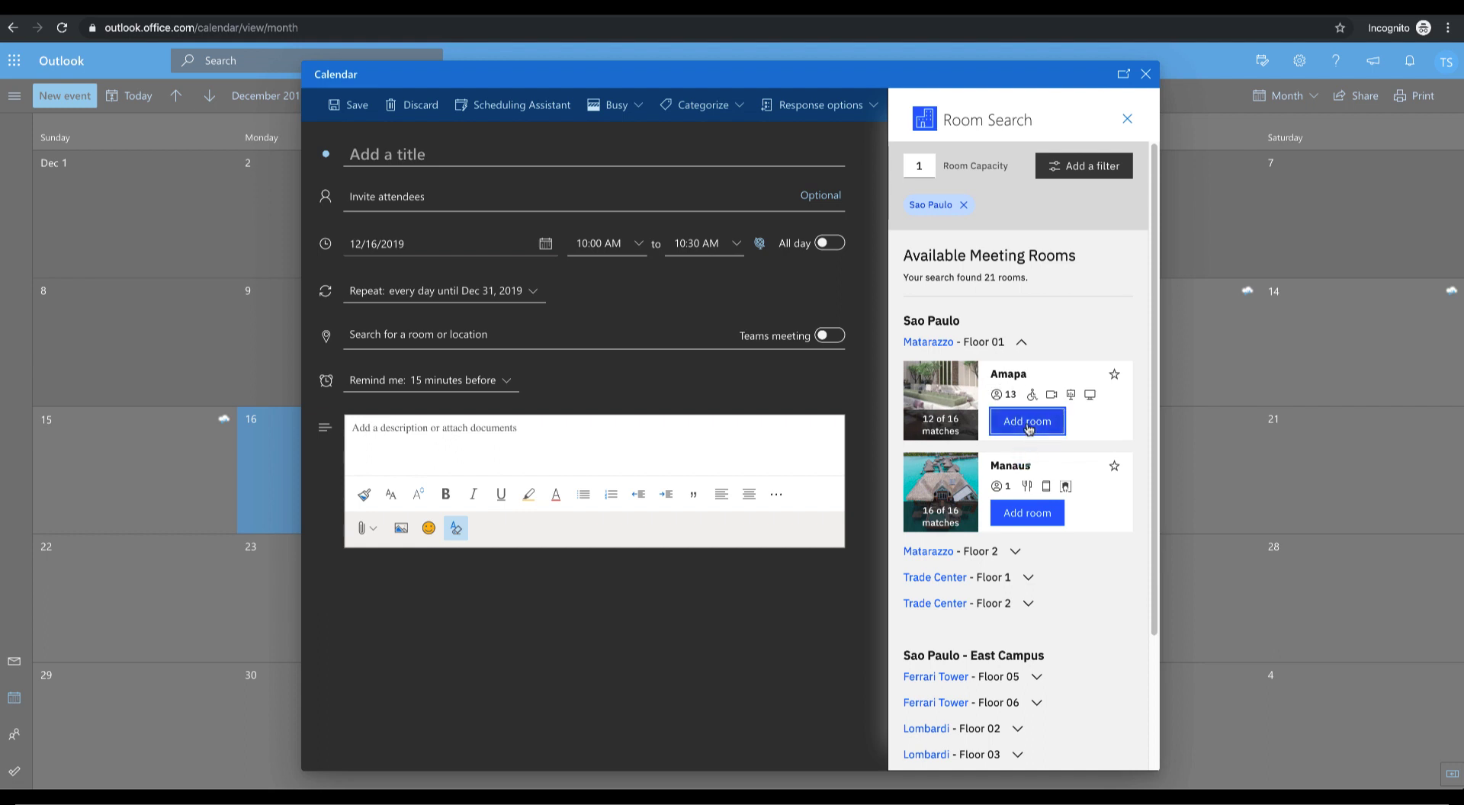
left_click(410, 157)
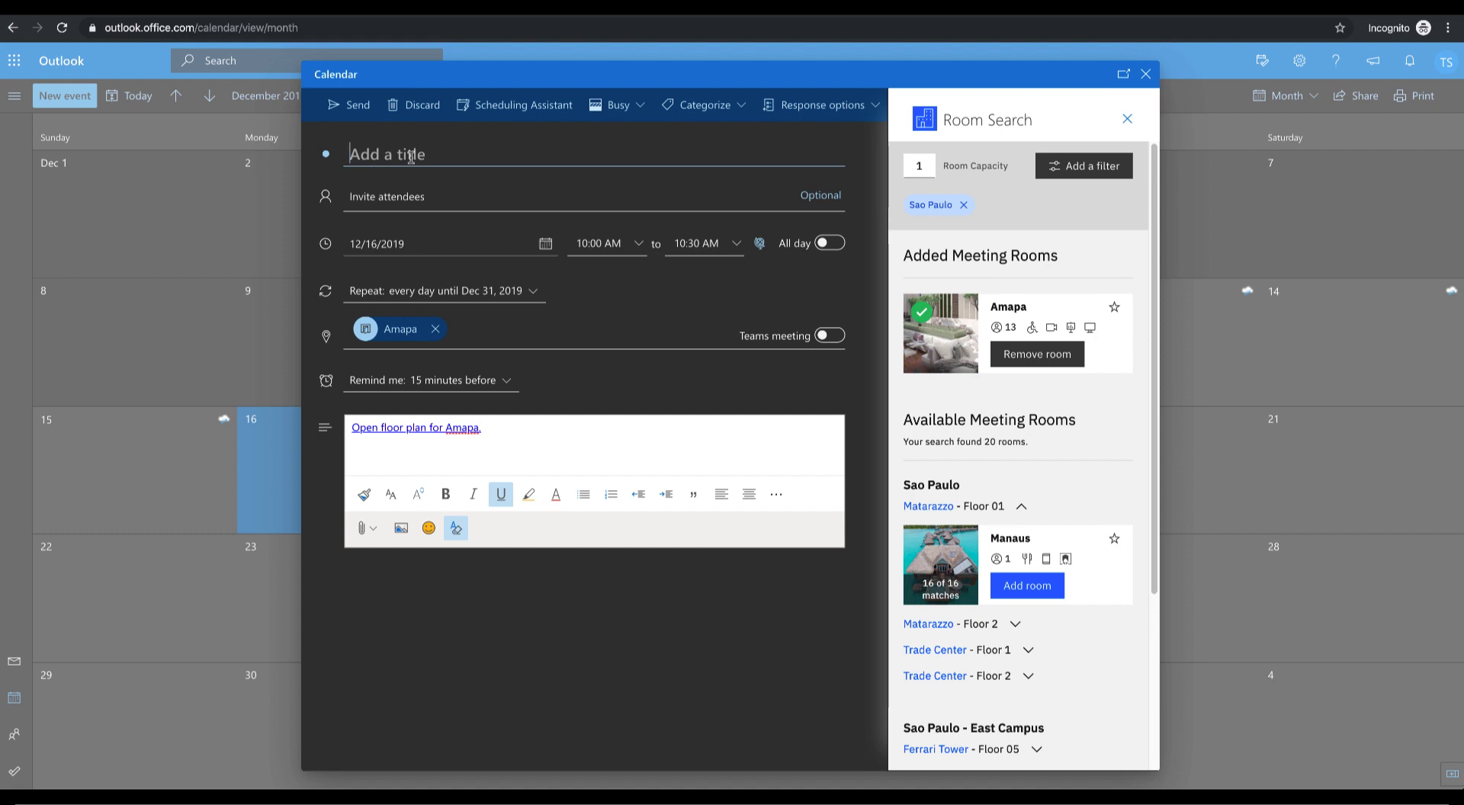
type("recurrence meeting")
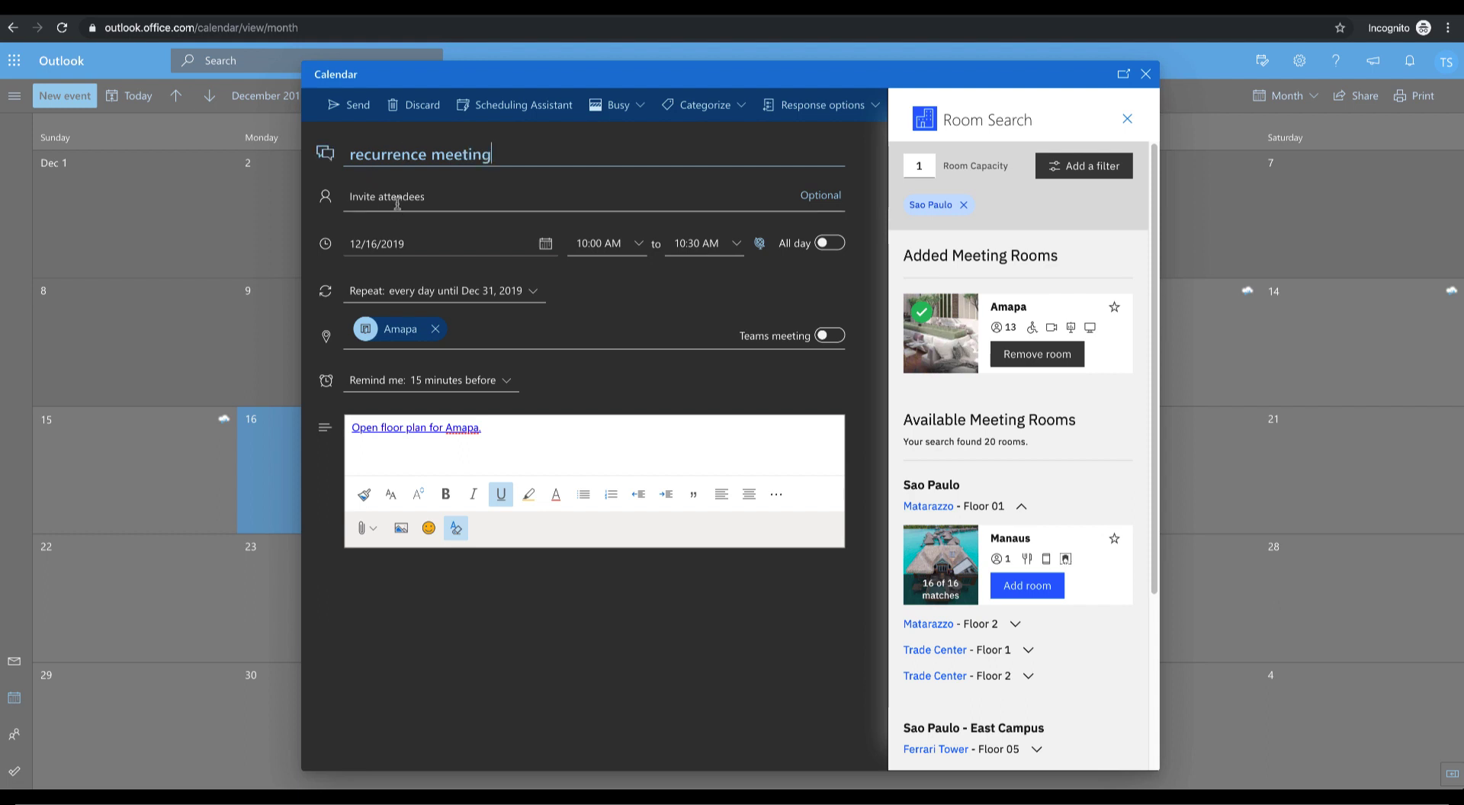
left_click(355, 106)
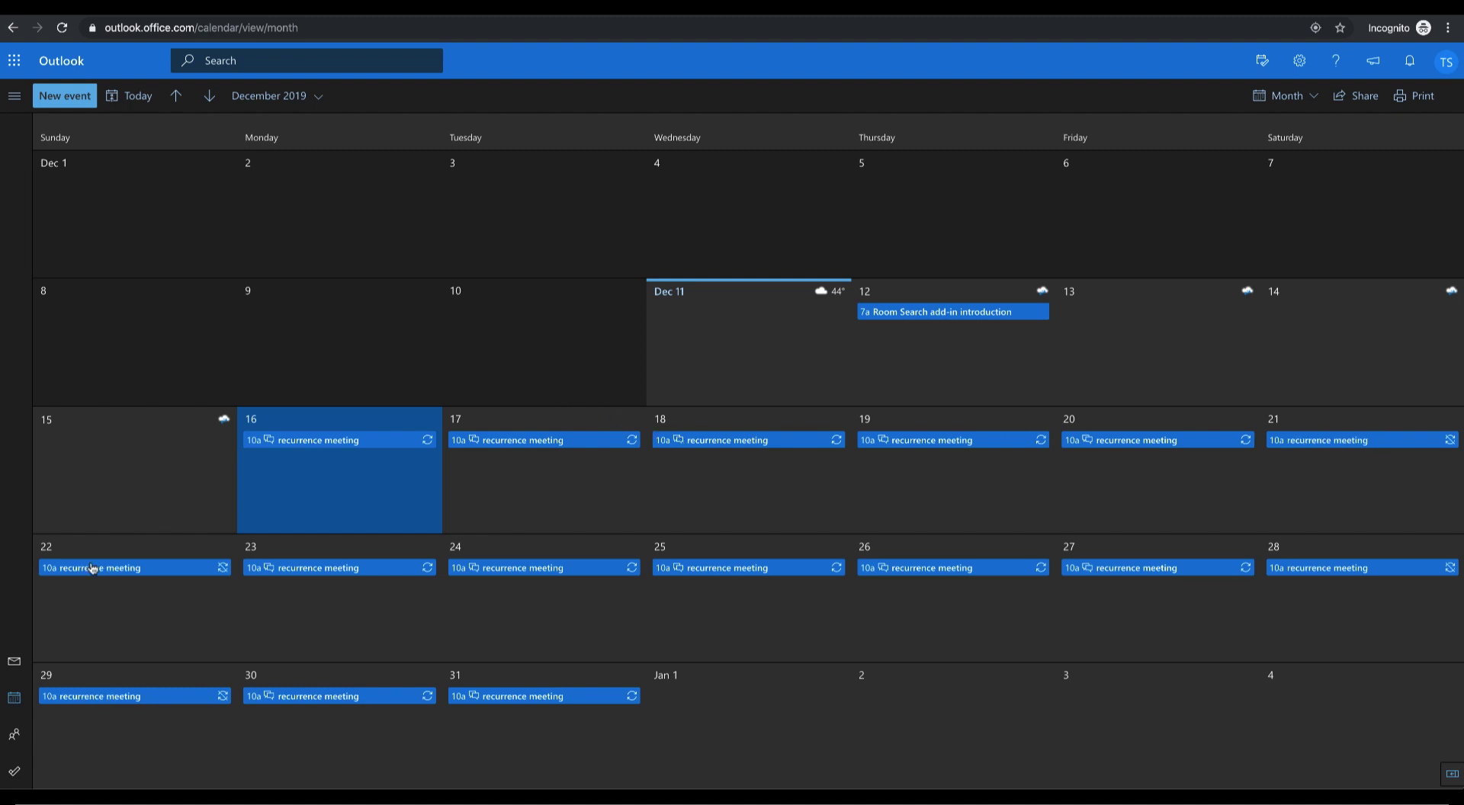
- Open the "recurrence meeting" conversation in the inbox and examine the Amapa room's responses for the series and its individual dates
left_click(15, 661)
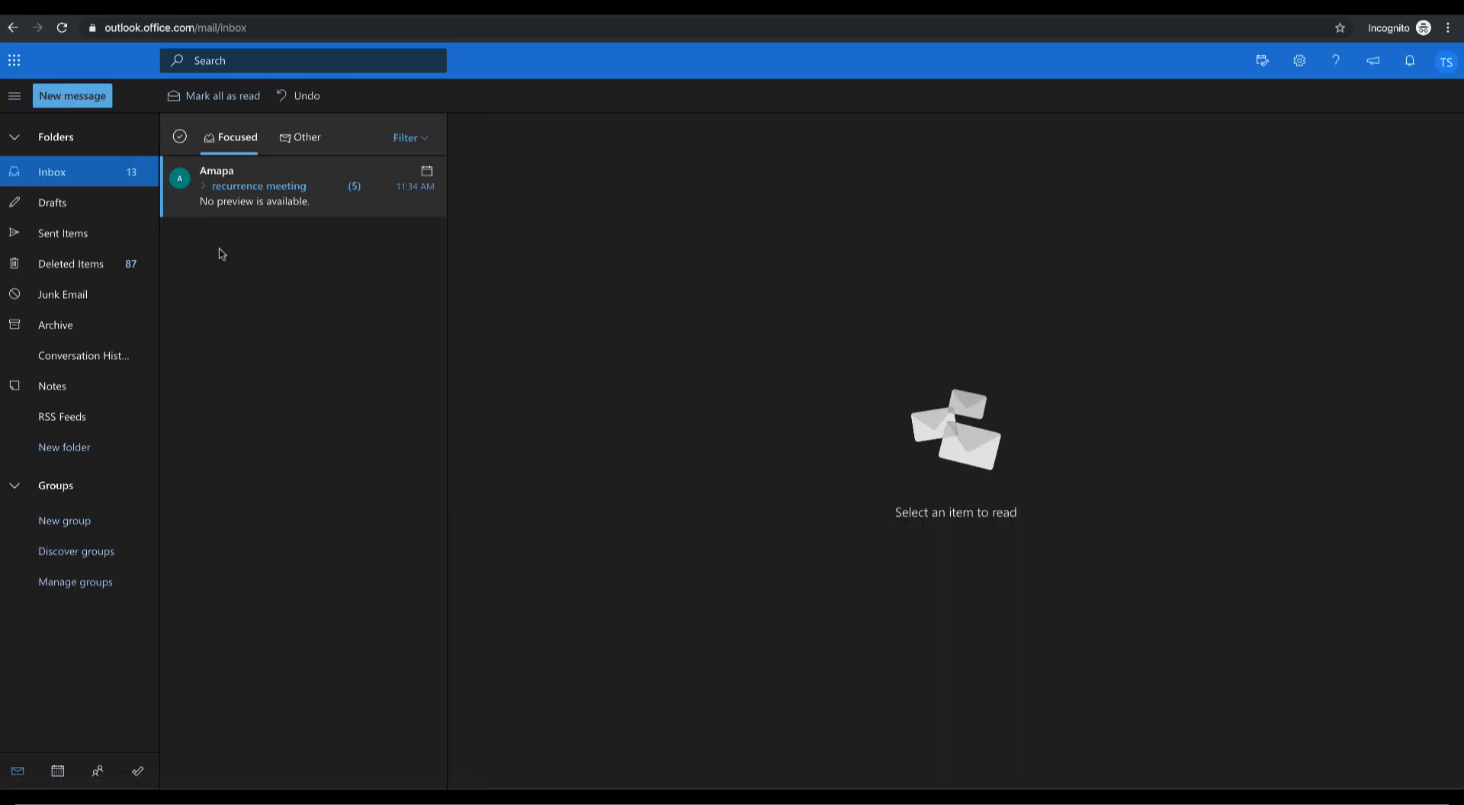
left_click(203, 187)
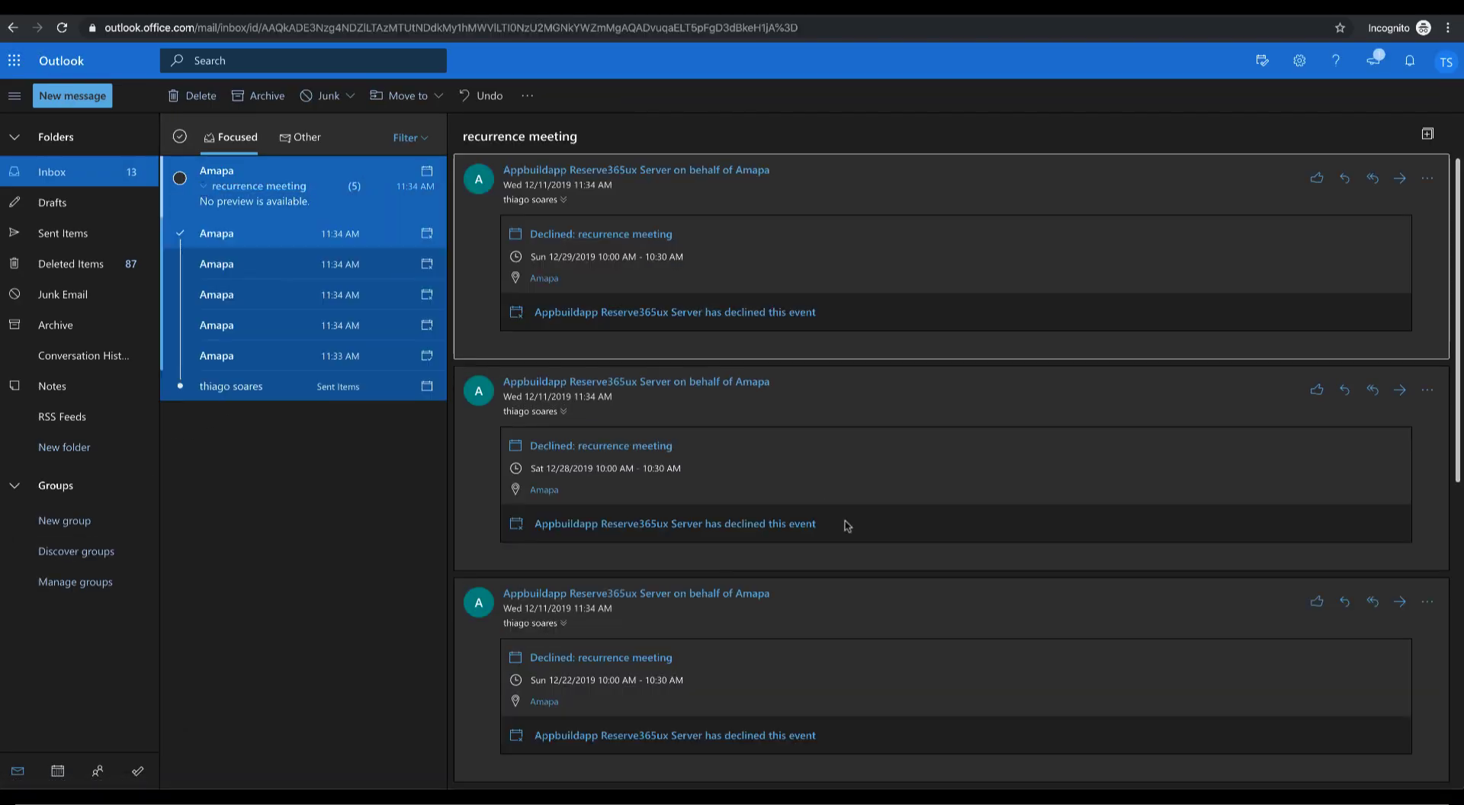
scroll(844, 524, "down", 7)
scroll(845, 524, "down", 1)
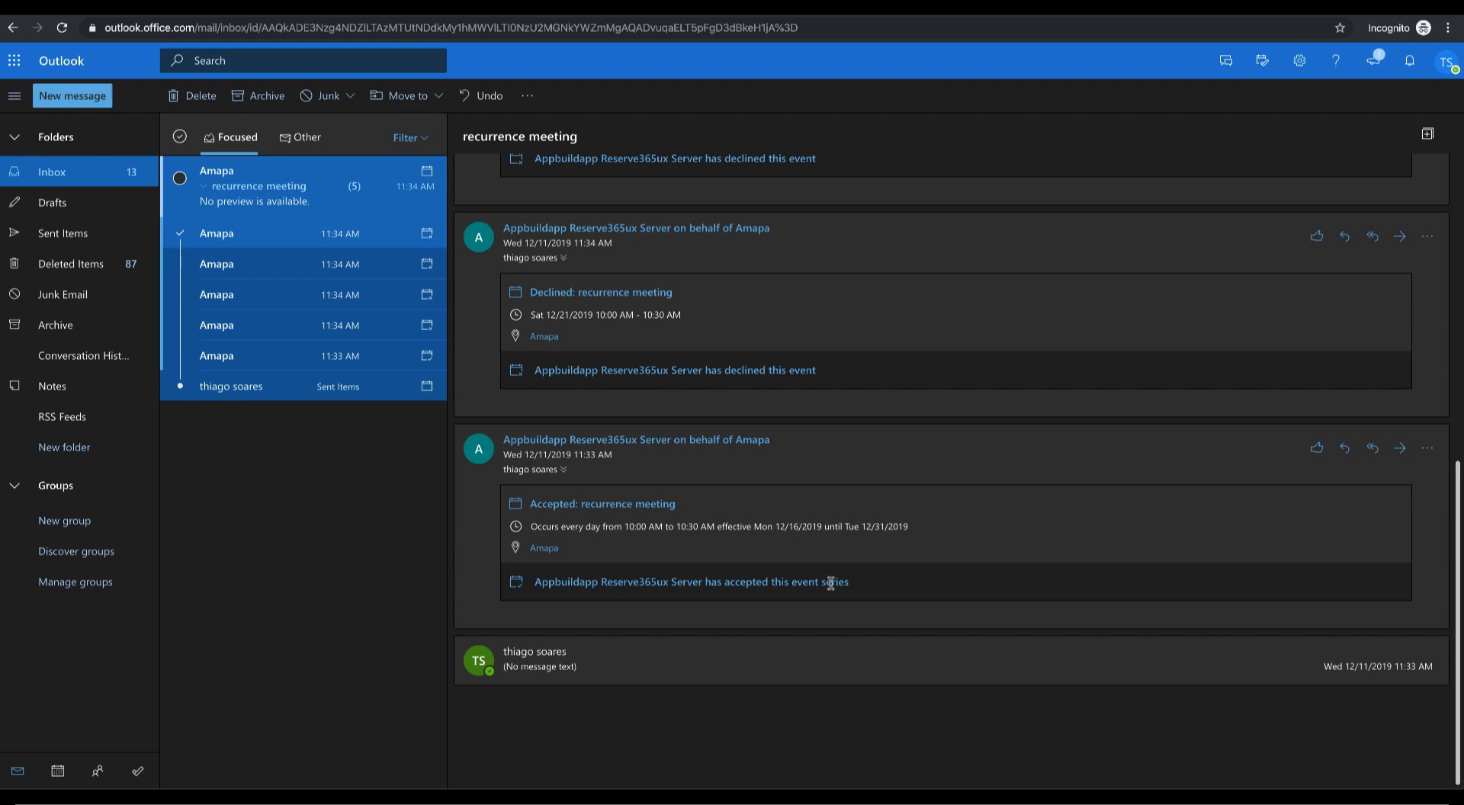
scroll(830, 584, "up", 2)
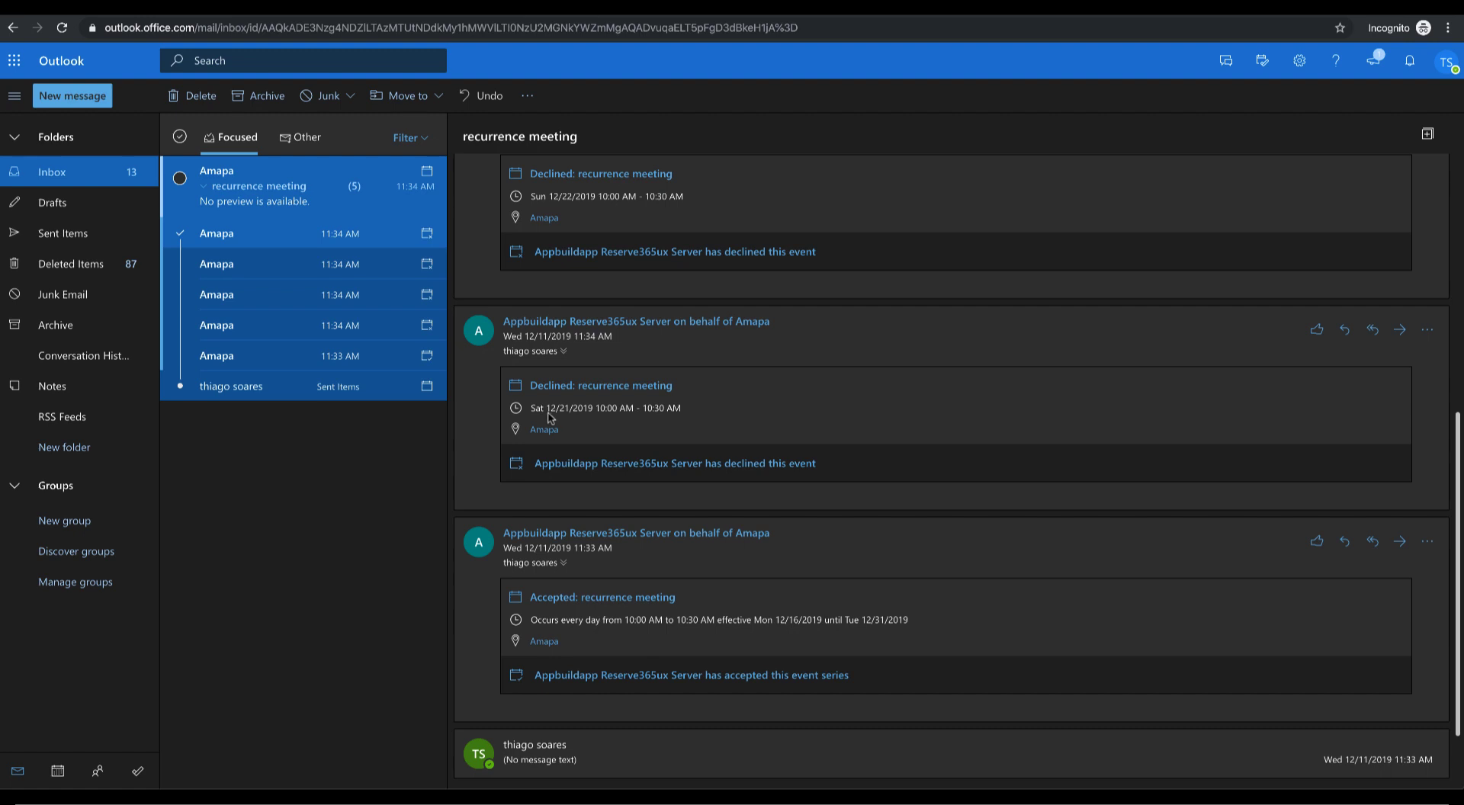
scroll(568, 418, "up", 1)
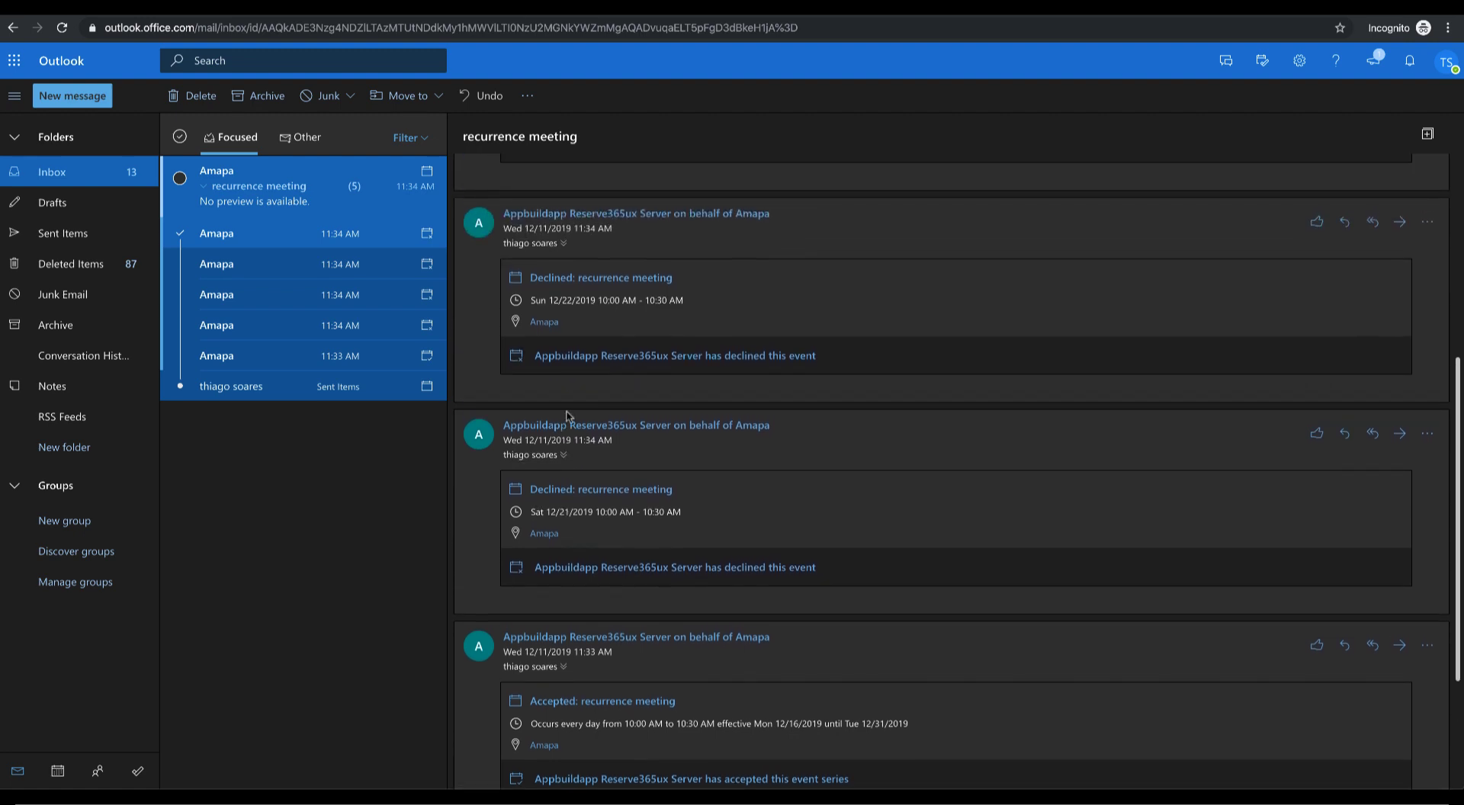
scroll(583, 295, "up", 1)
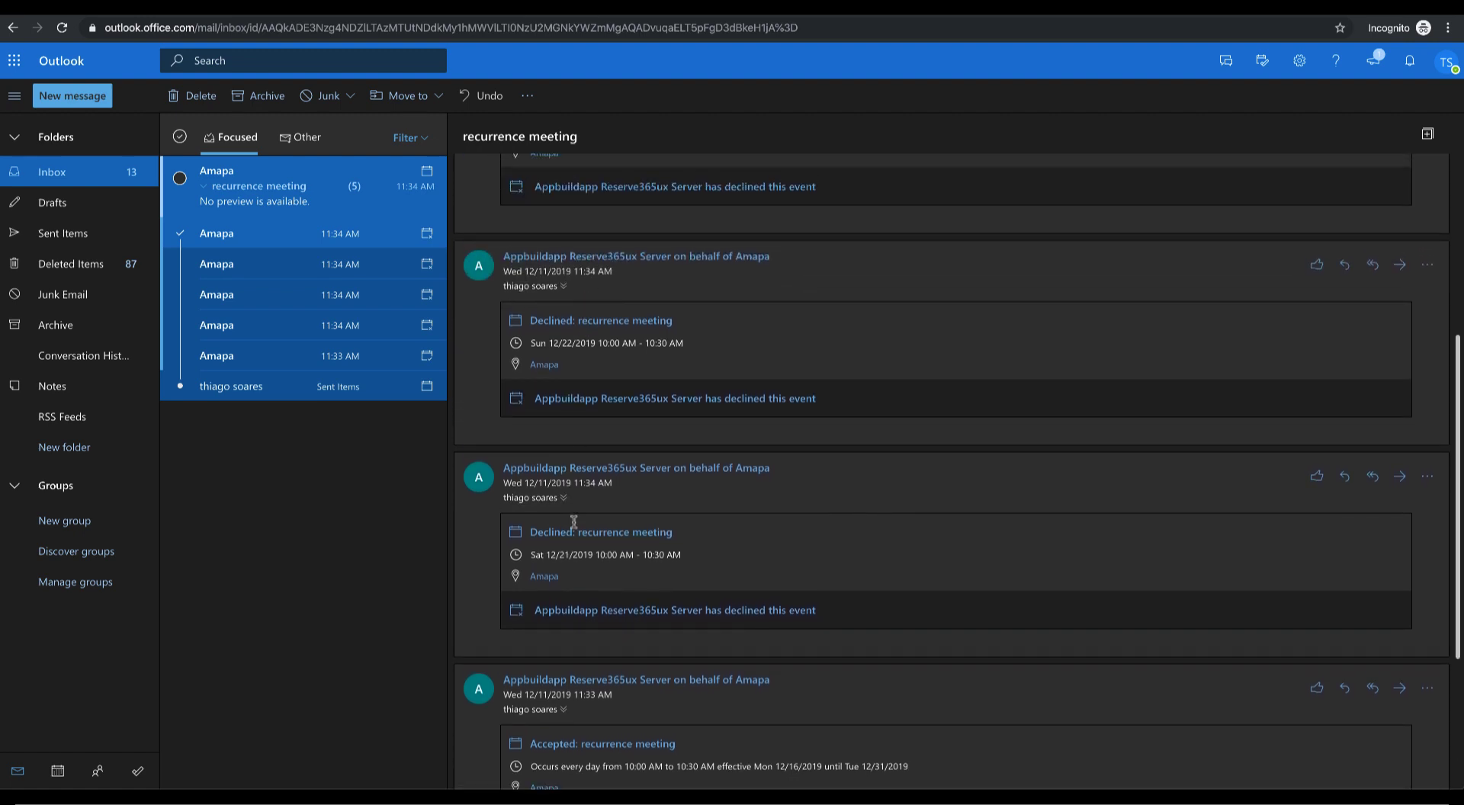
scroll(605, 382, "up", 1)
scroll(604, 383, "up", 3)
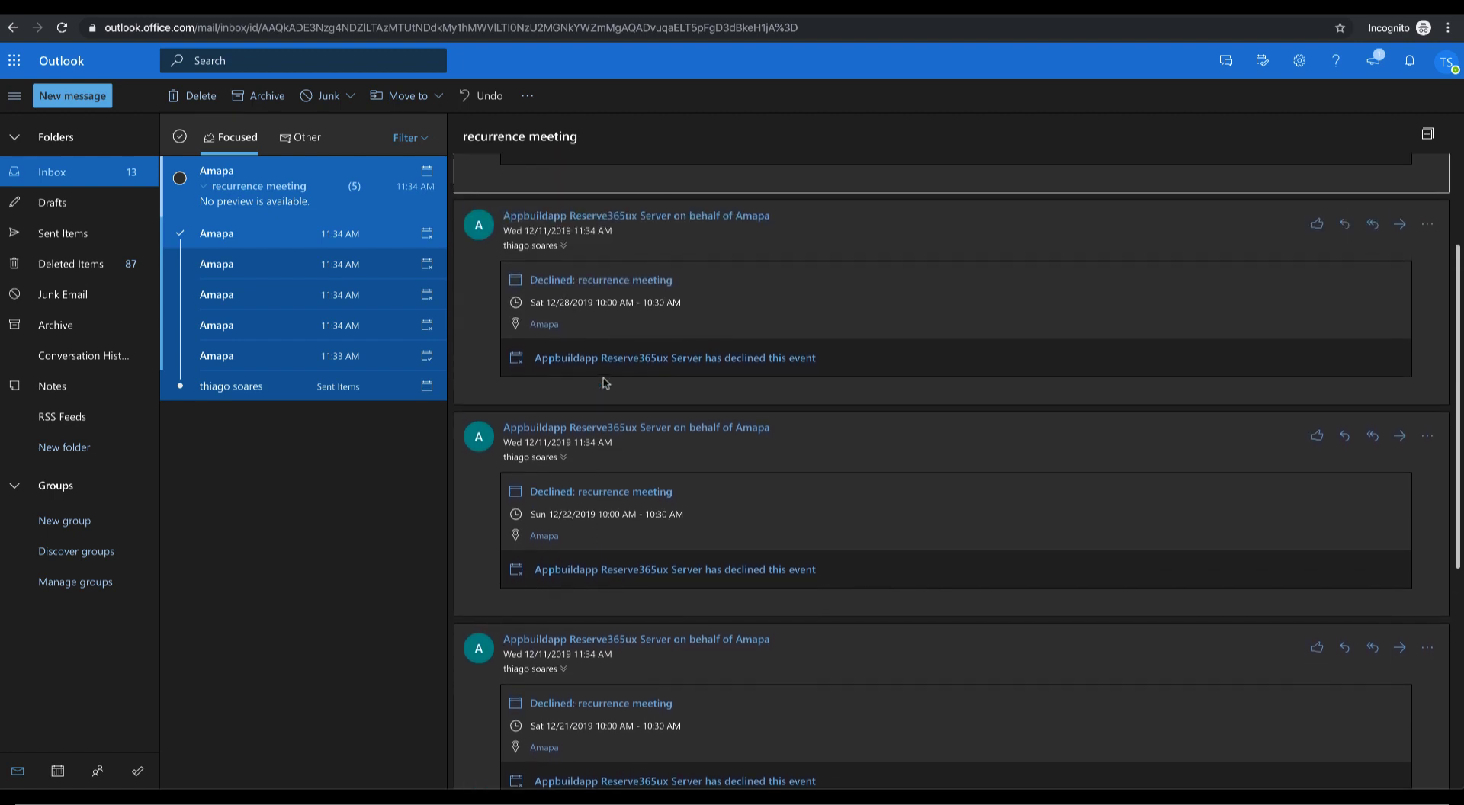
scroll(604, 382, "up", 1)
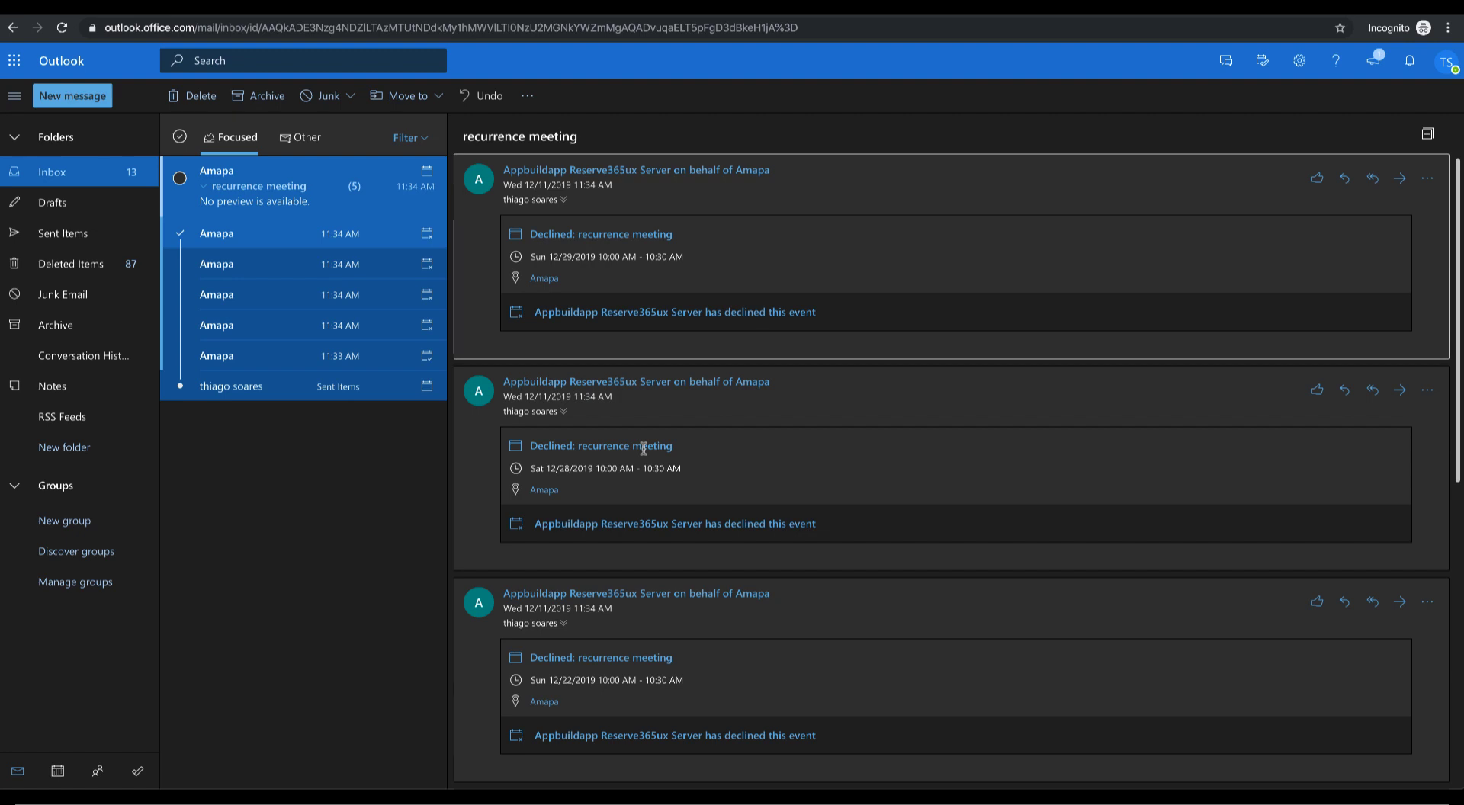
- Open only the December 21 occurrence of "recurrence meeting" for editing and remove its Amapa room through Room Search
left_click(59, 770)
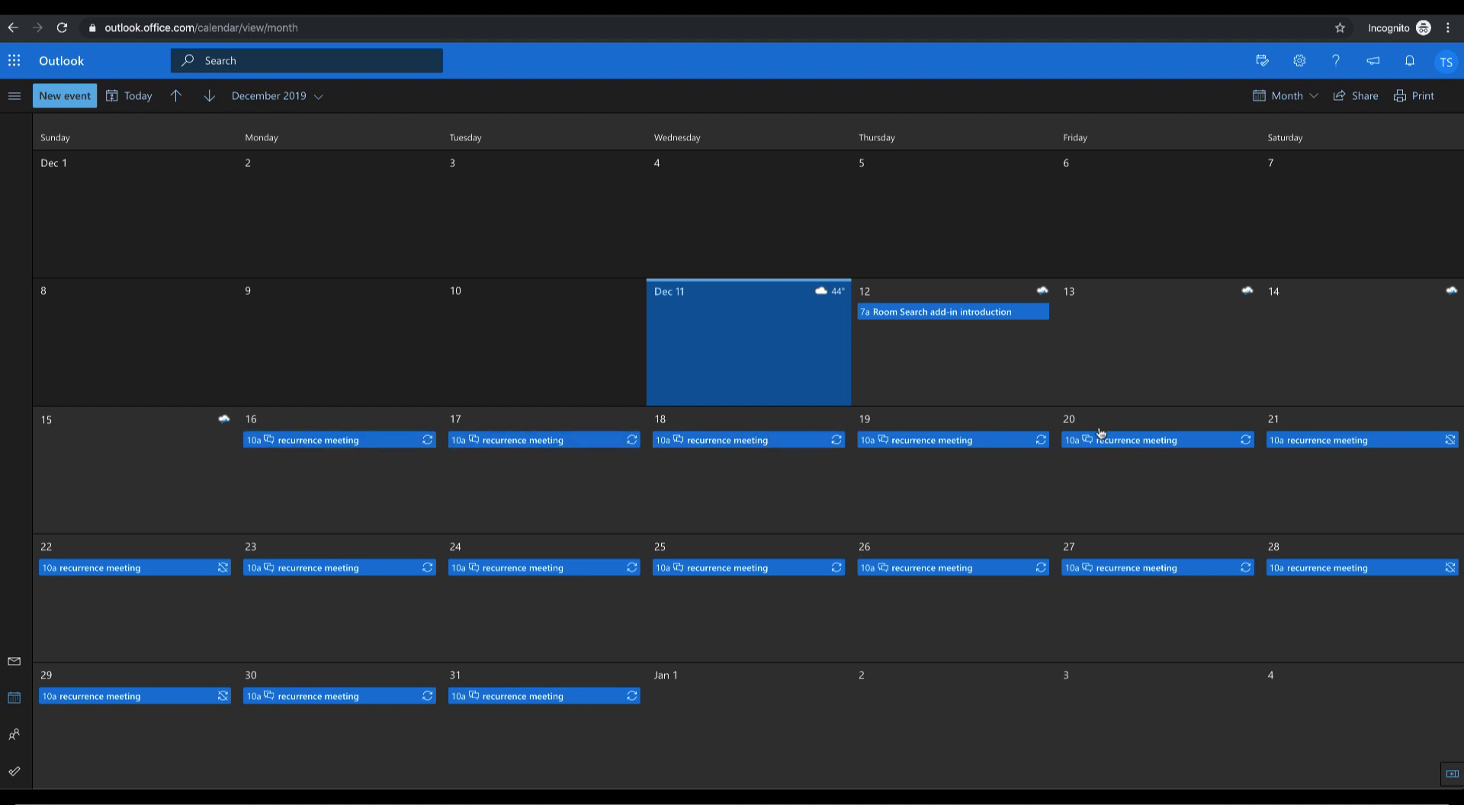
left_click(1443, 441)
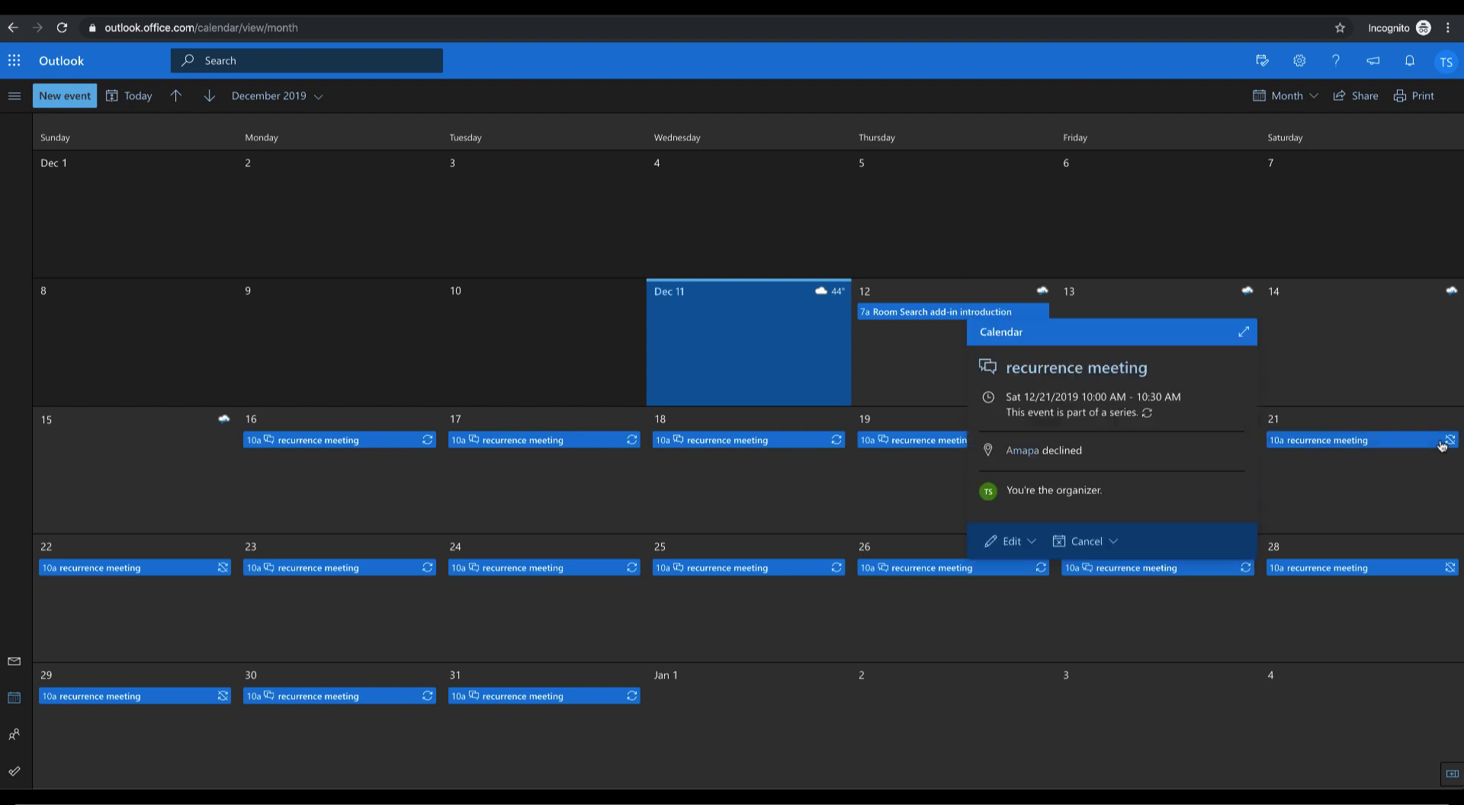
left_click(1022, 450)
left_click(1024, 549)
left_click(1006, 570)
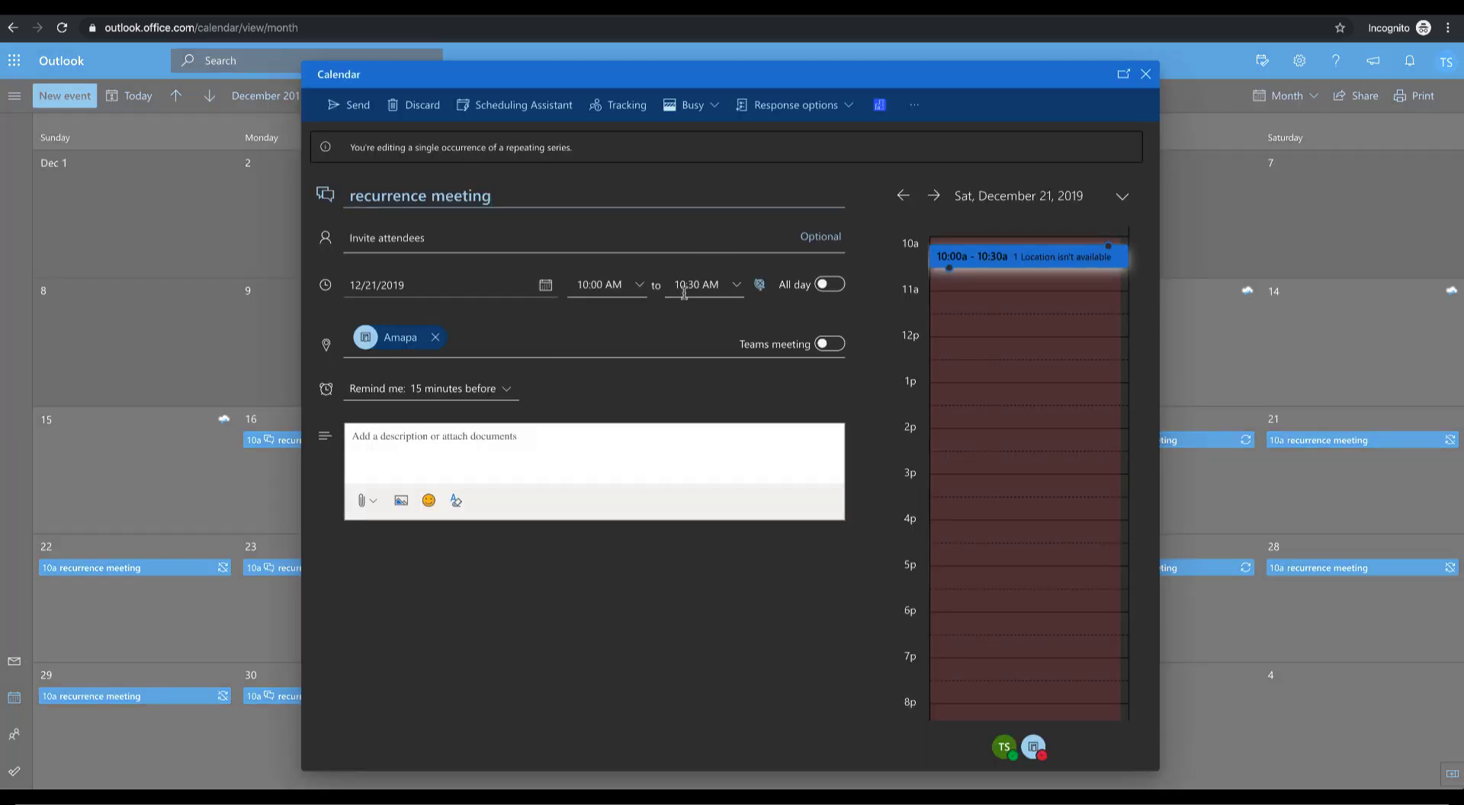
left_click(879, 106)
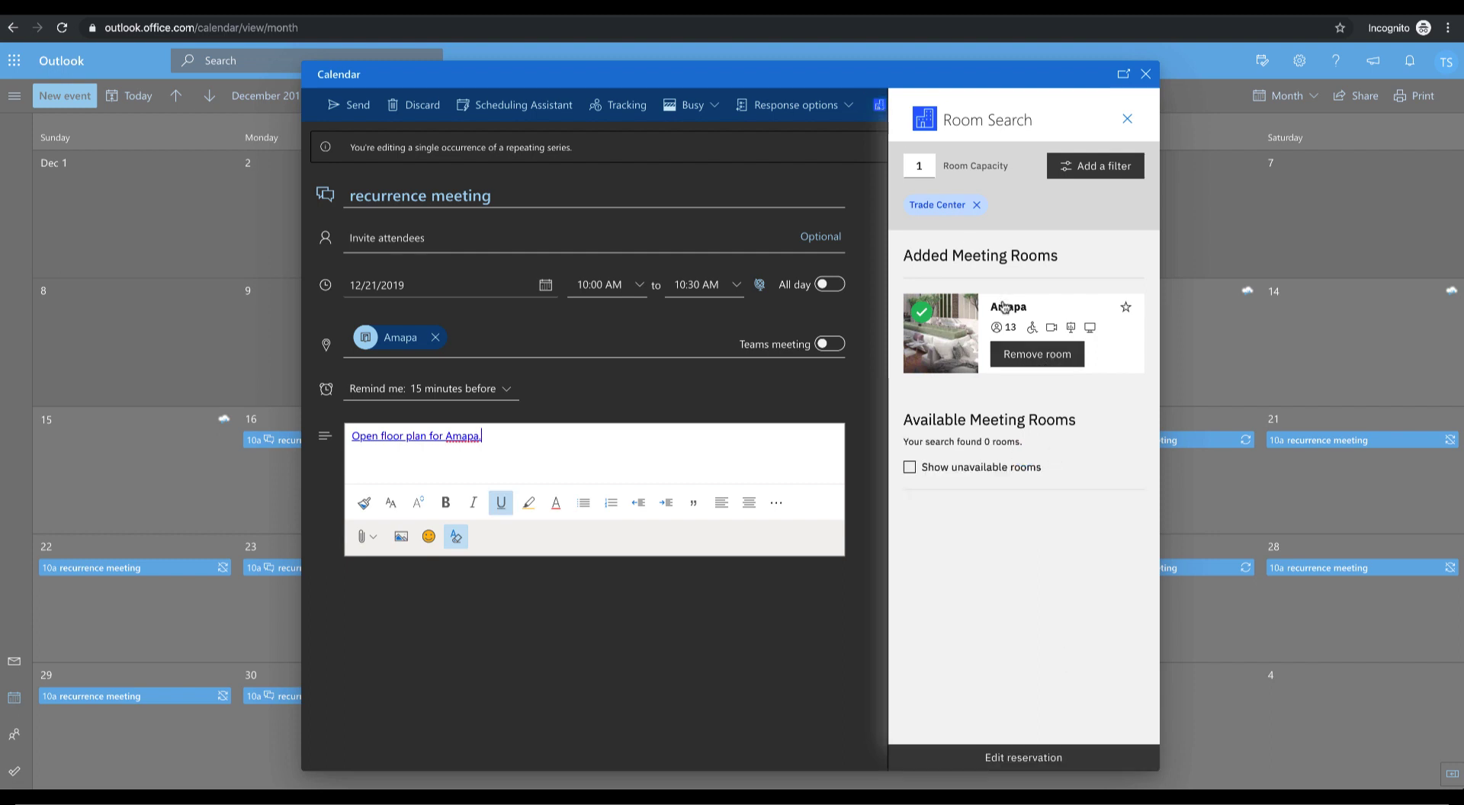
left_click(1038, 358)
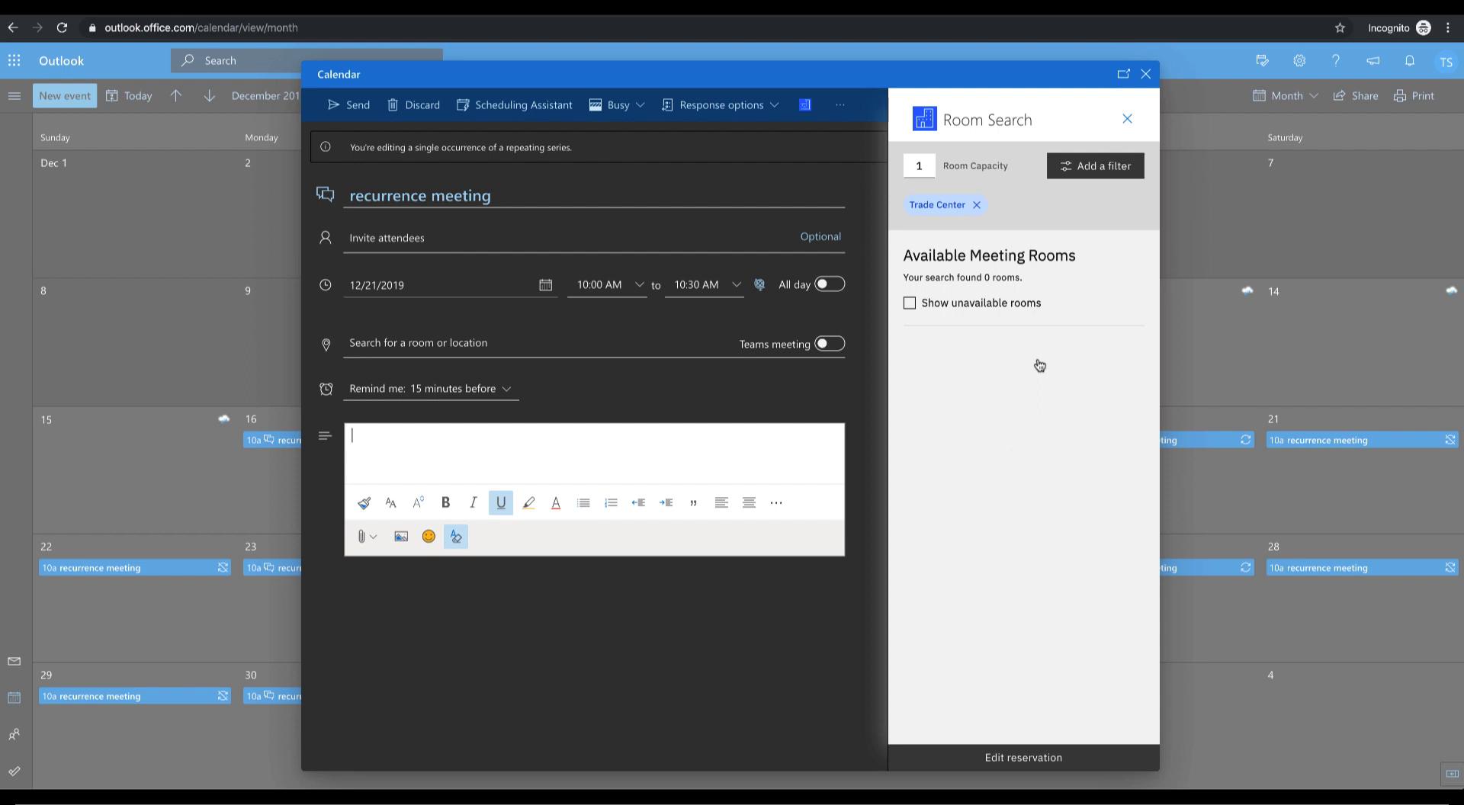
- Replace the Trade Center filter with the city Sao Paulo for the December 21 room search
left_click(976, 205)
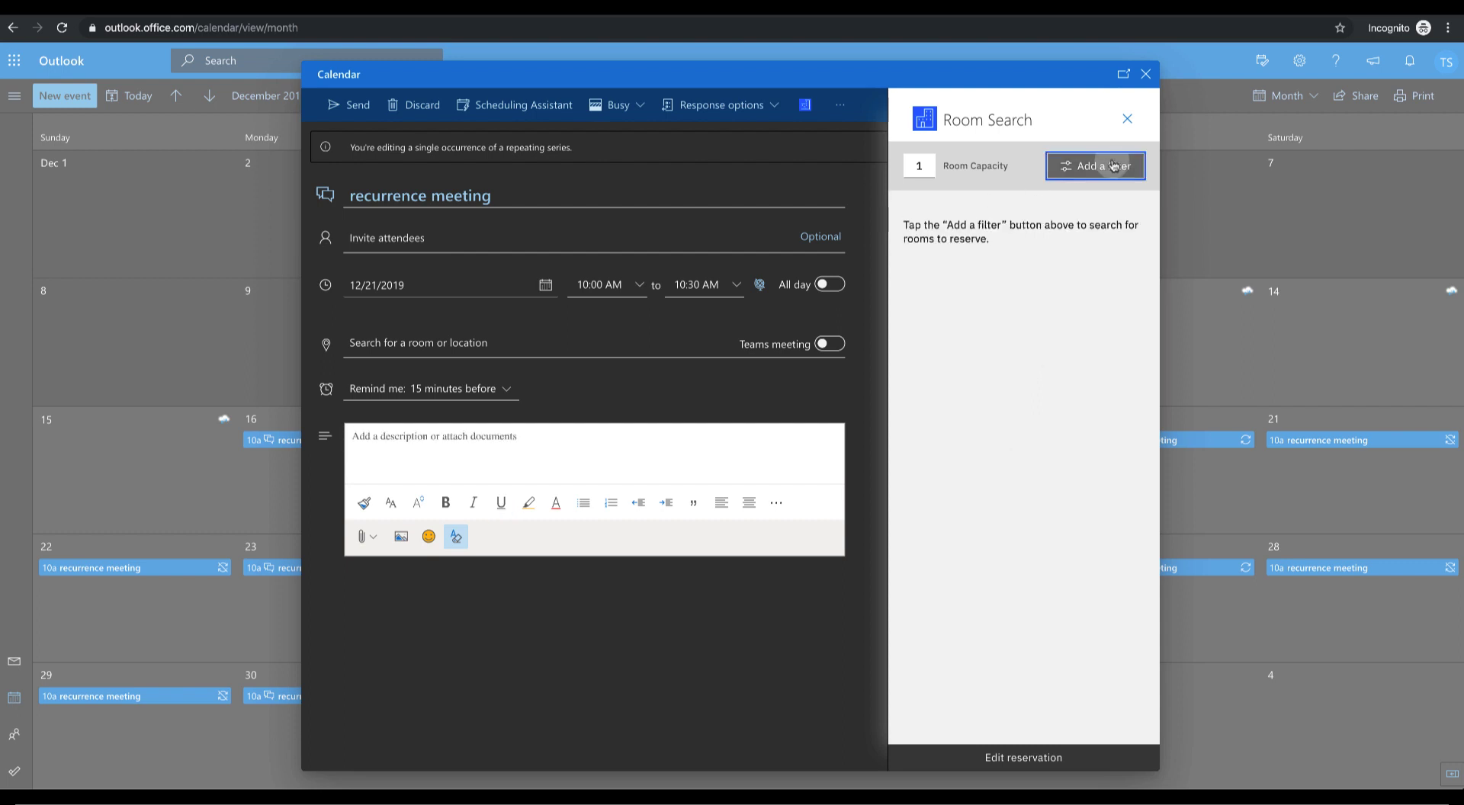
left_click(1106, 166)
left_click(967, 246)
type("sao")
left_click(962, 308)
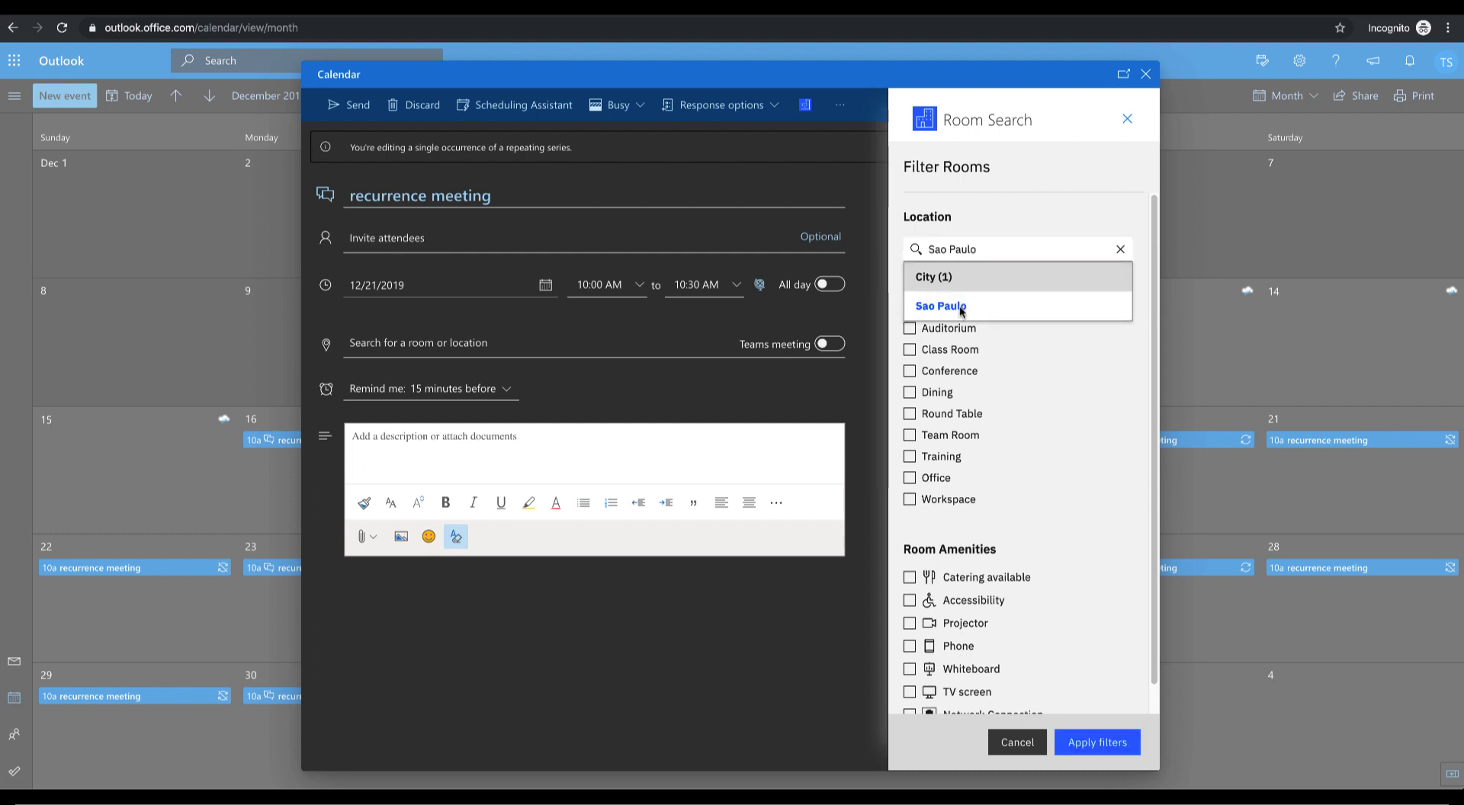
left_click(1097, 741)
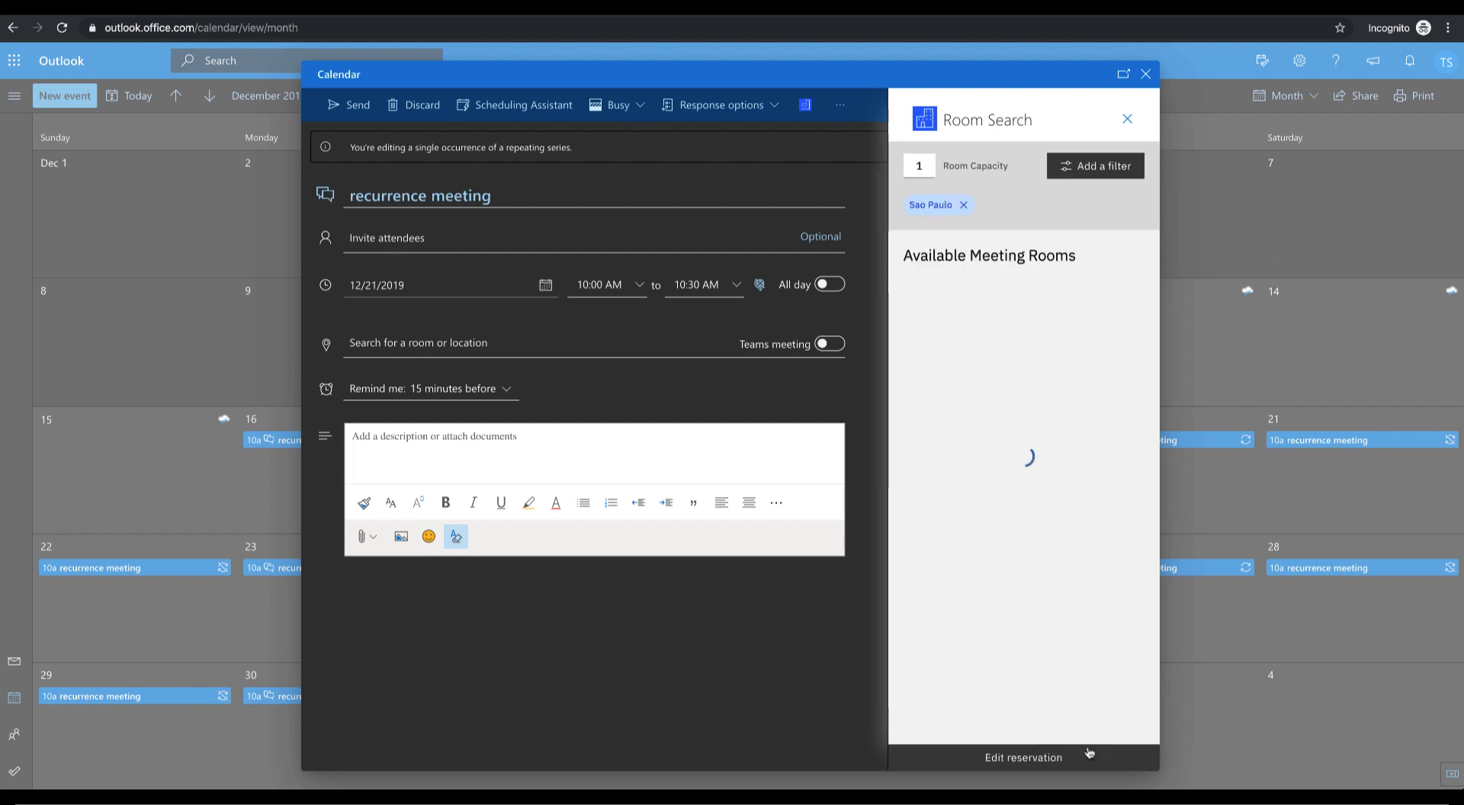
- Add room 104W 24hr from Matarazzo Floor 2 to the December 21 occurrence and send the update
left_click(1015, 491)
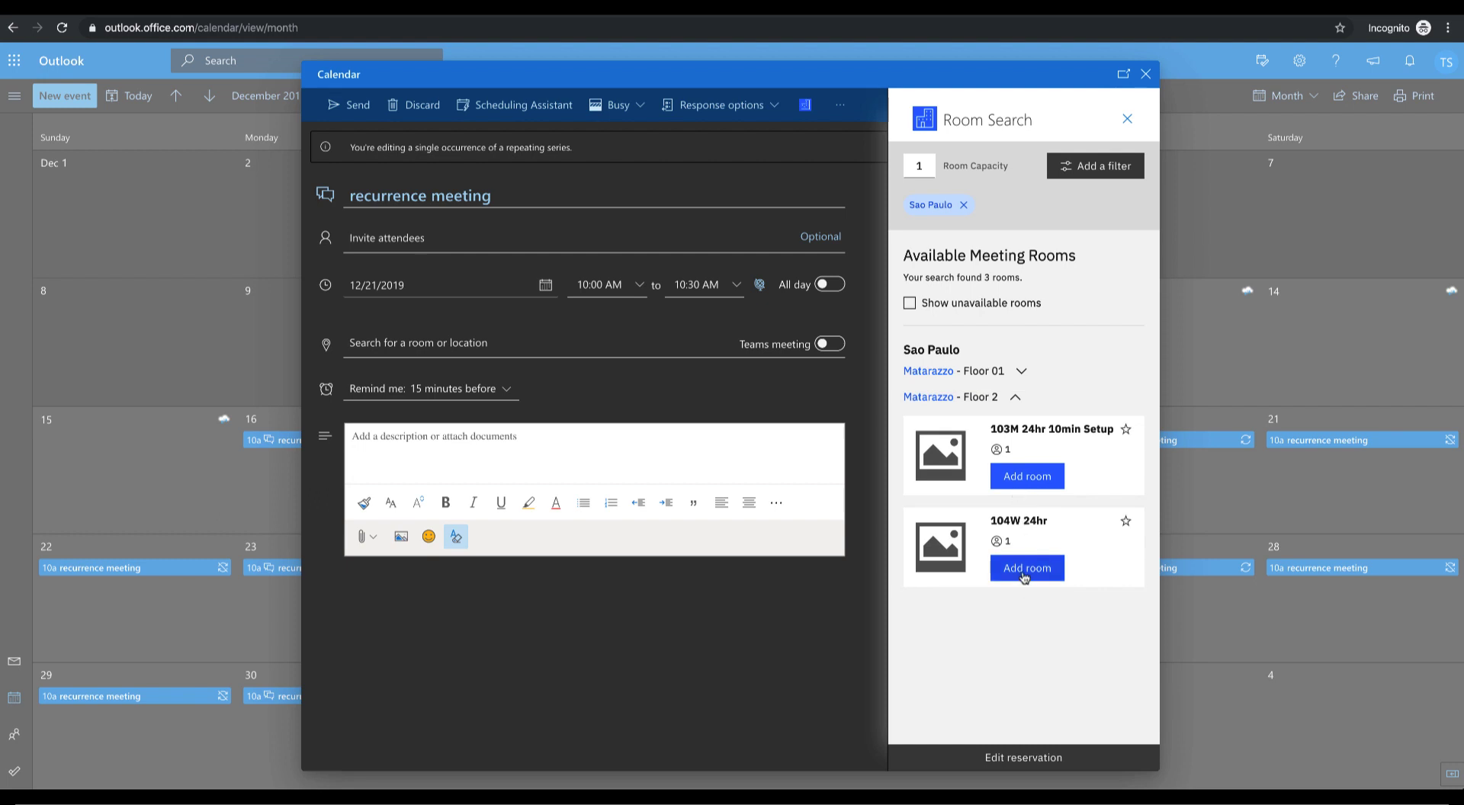
left_click(1023, 571)
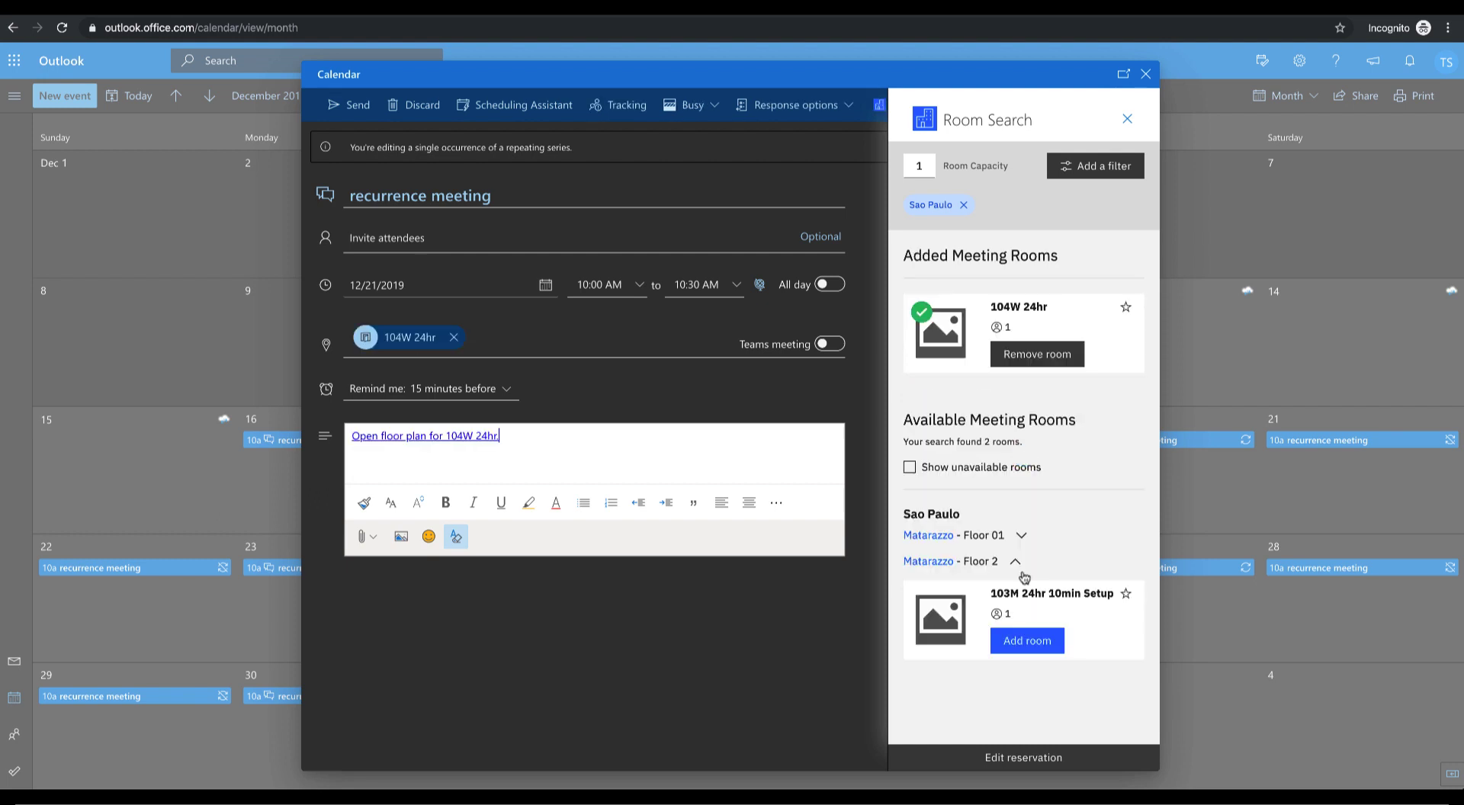
left_click(347, 105)
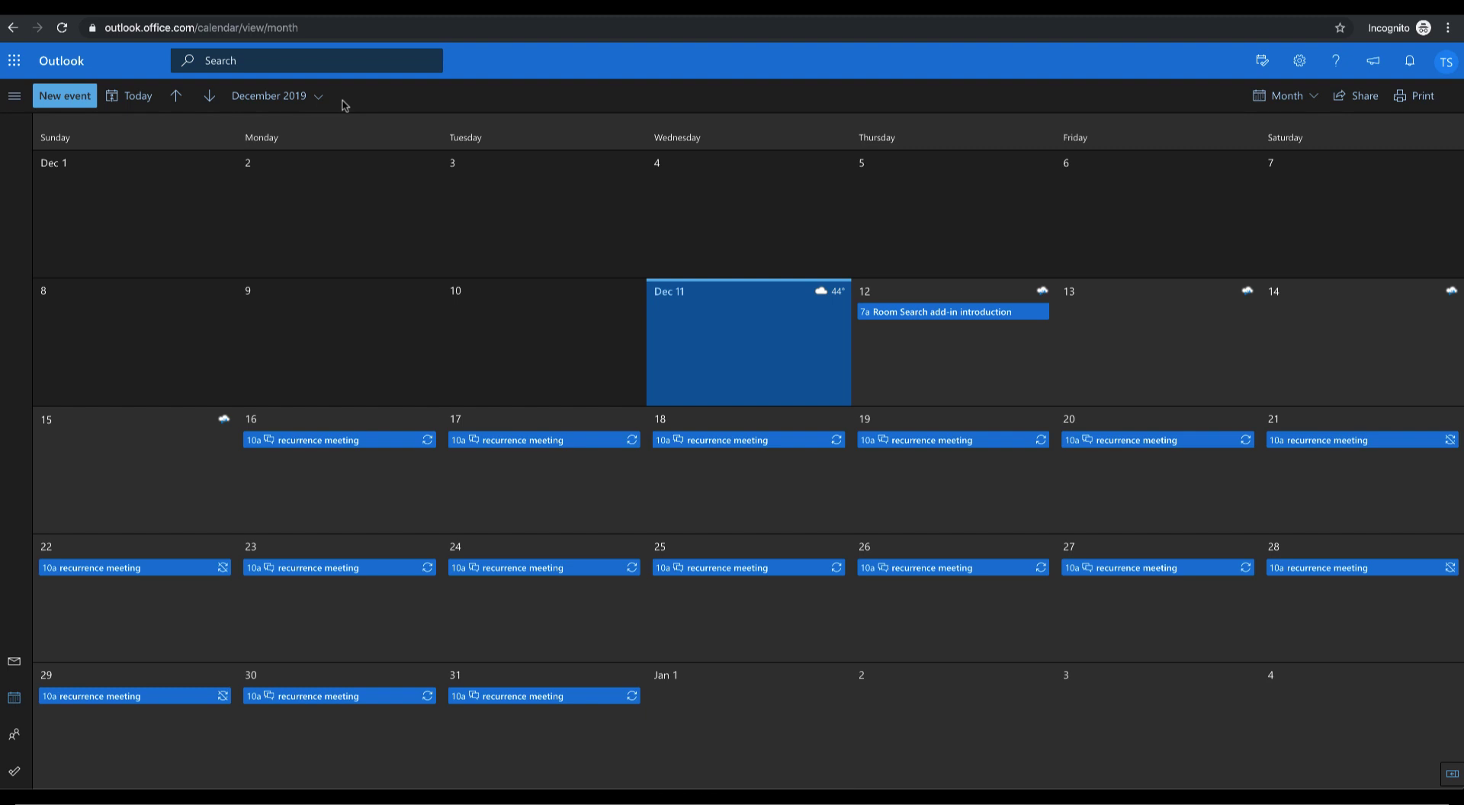
- Compare the rooms assigned to the December 17 and December 21 occurrences in the calendar
left_click(522, 441)
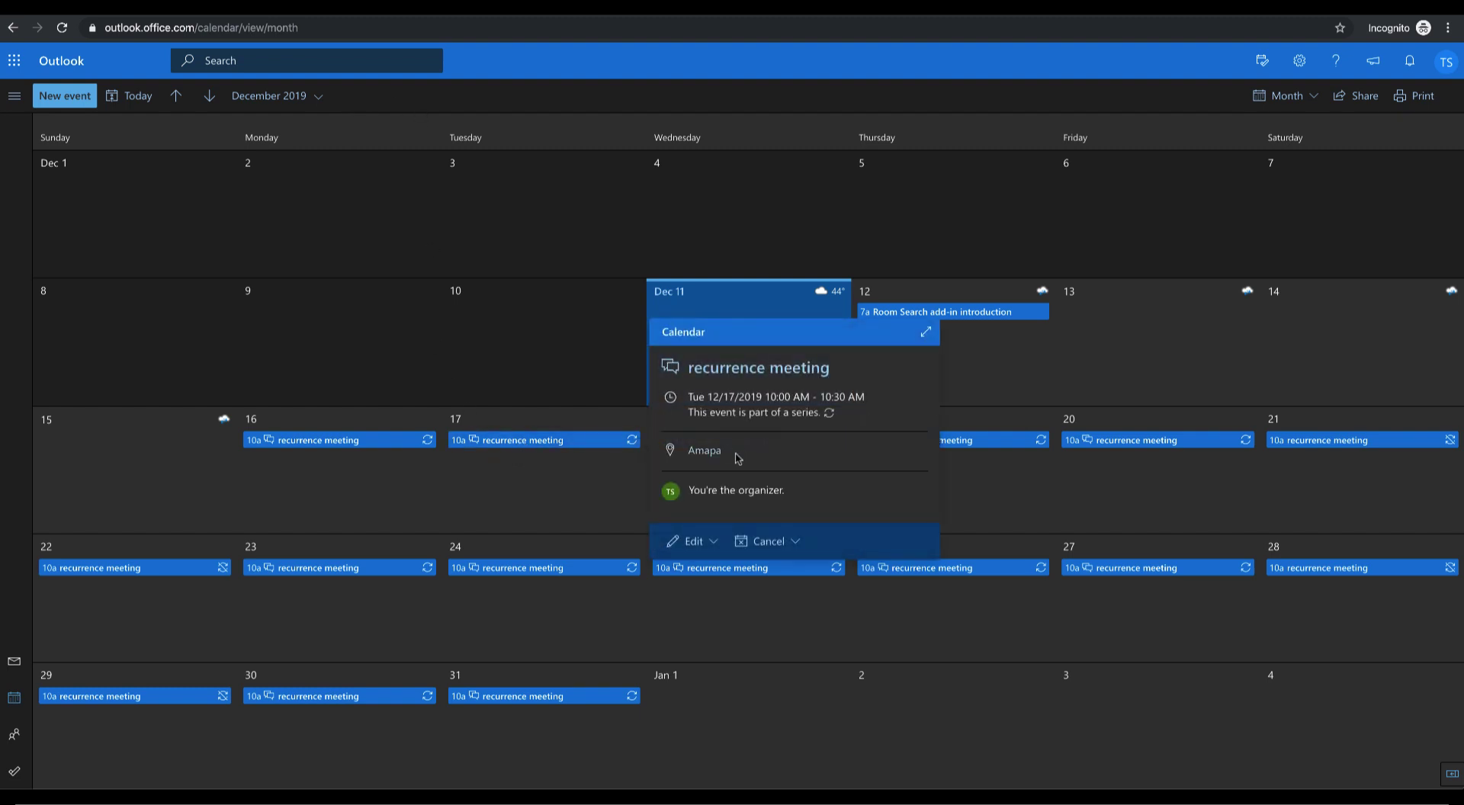
mouse_move(711, 460)
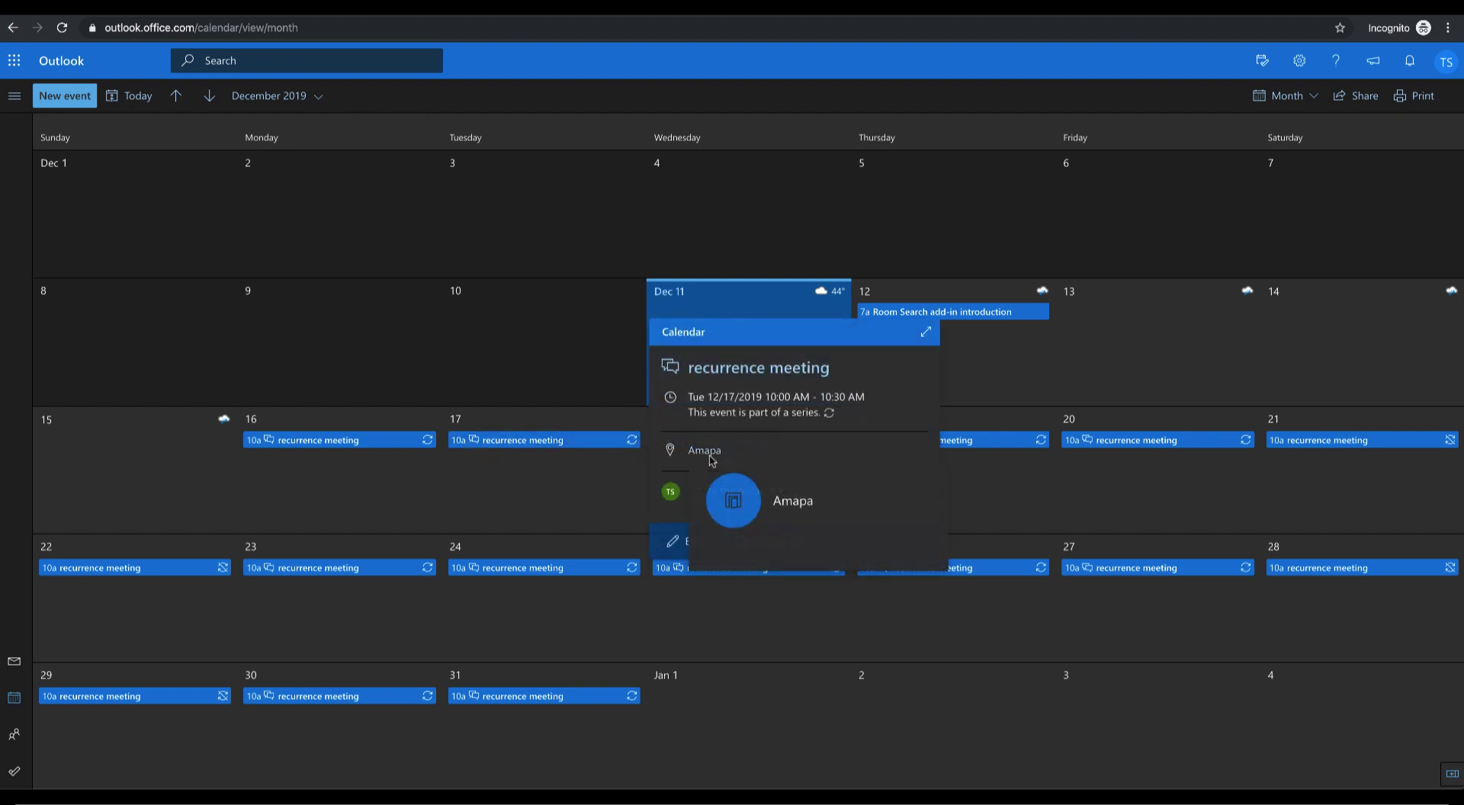
left_click(1321, 488)
left_click(1341, 443)
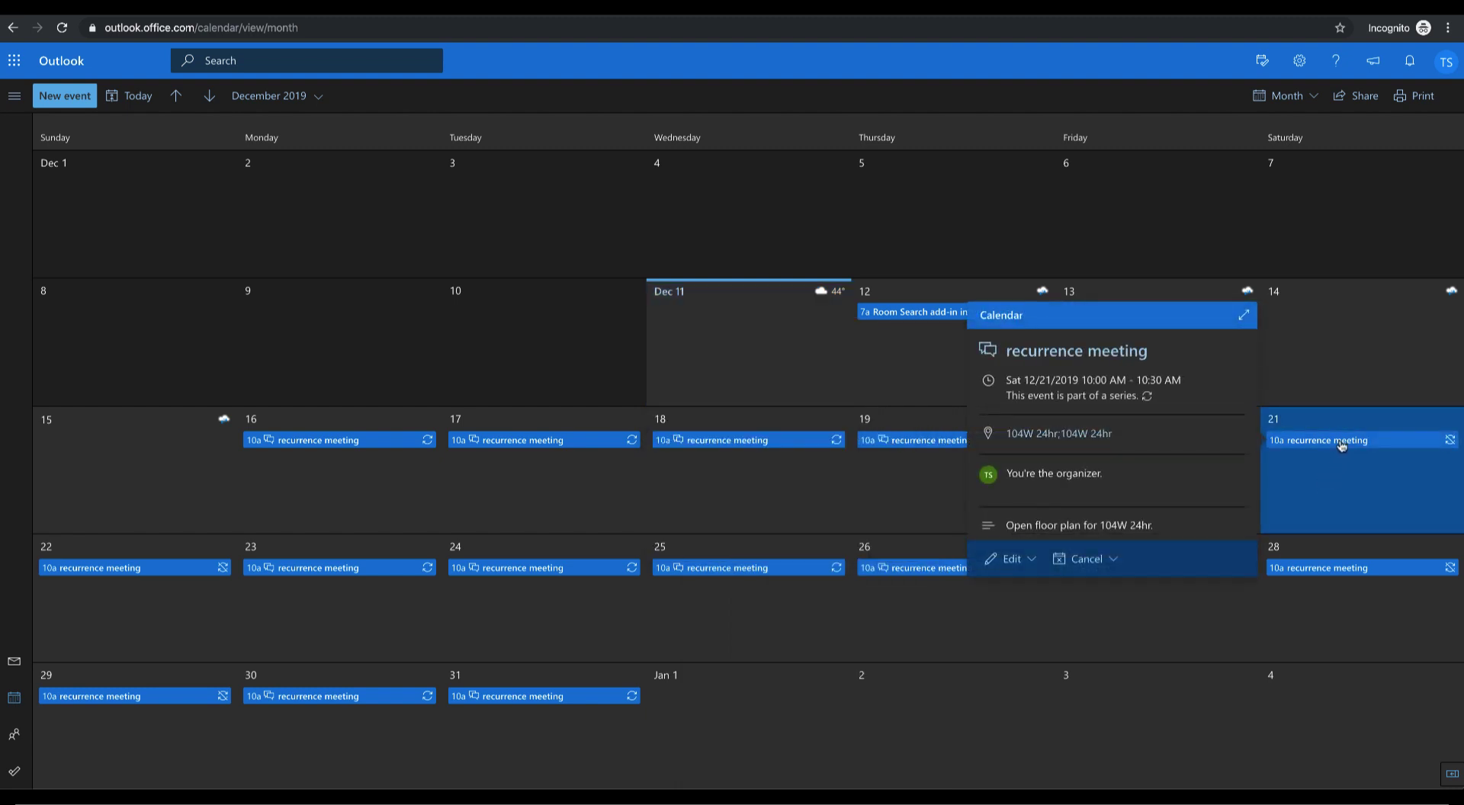
left_click(1341, 446)
left_click(1350, 448)
mouse_move(1046, 441)
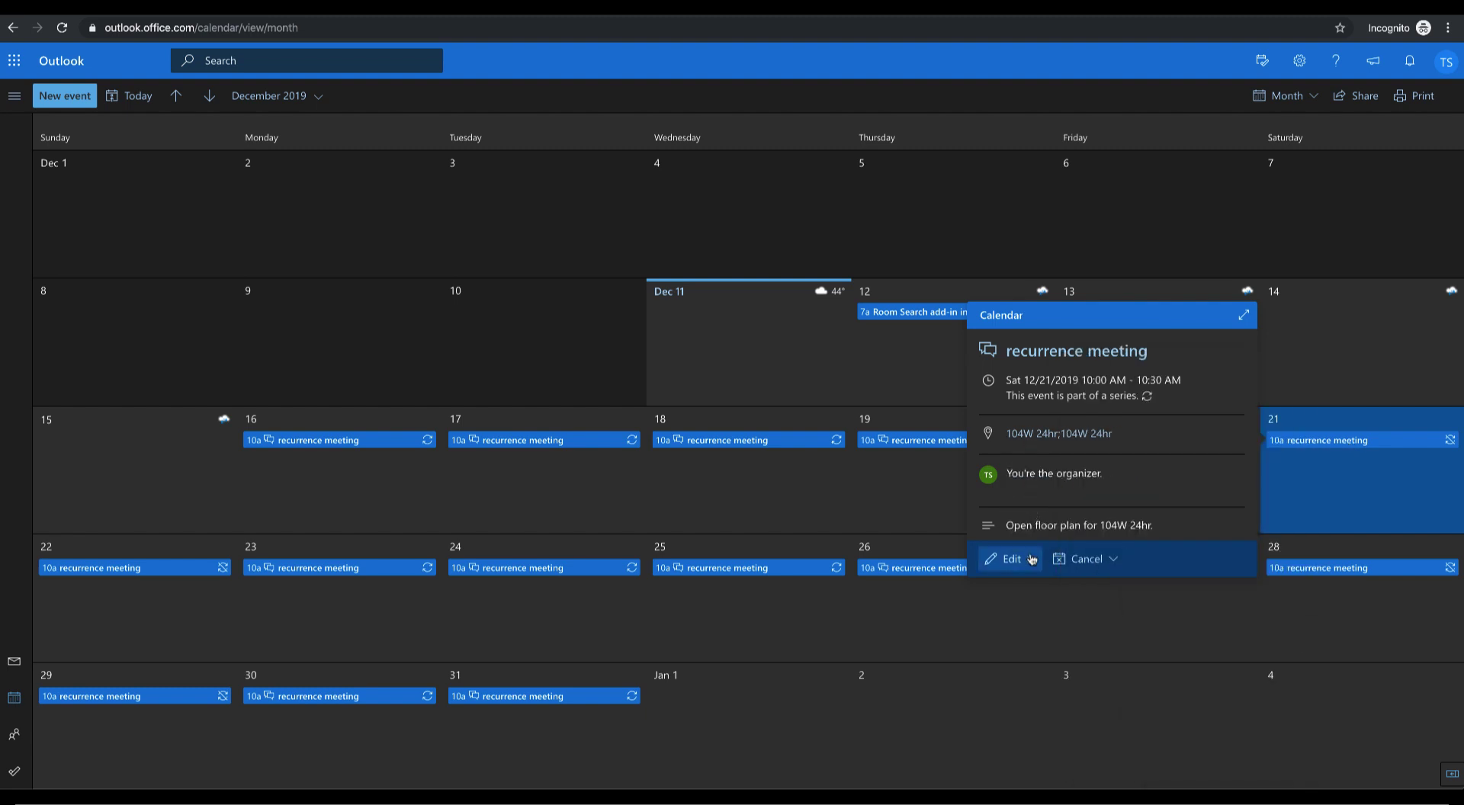
- Open the updated "recurrence meeting" conversation in the inbox to check the response from room 104W 24hr
left_click(13, 662)
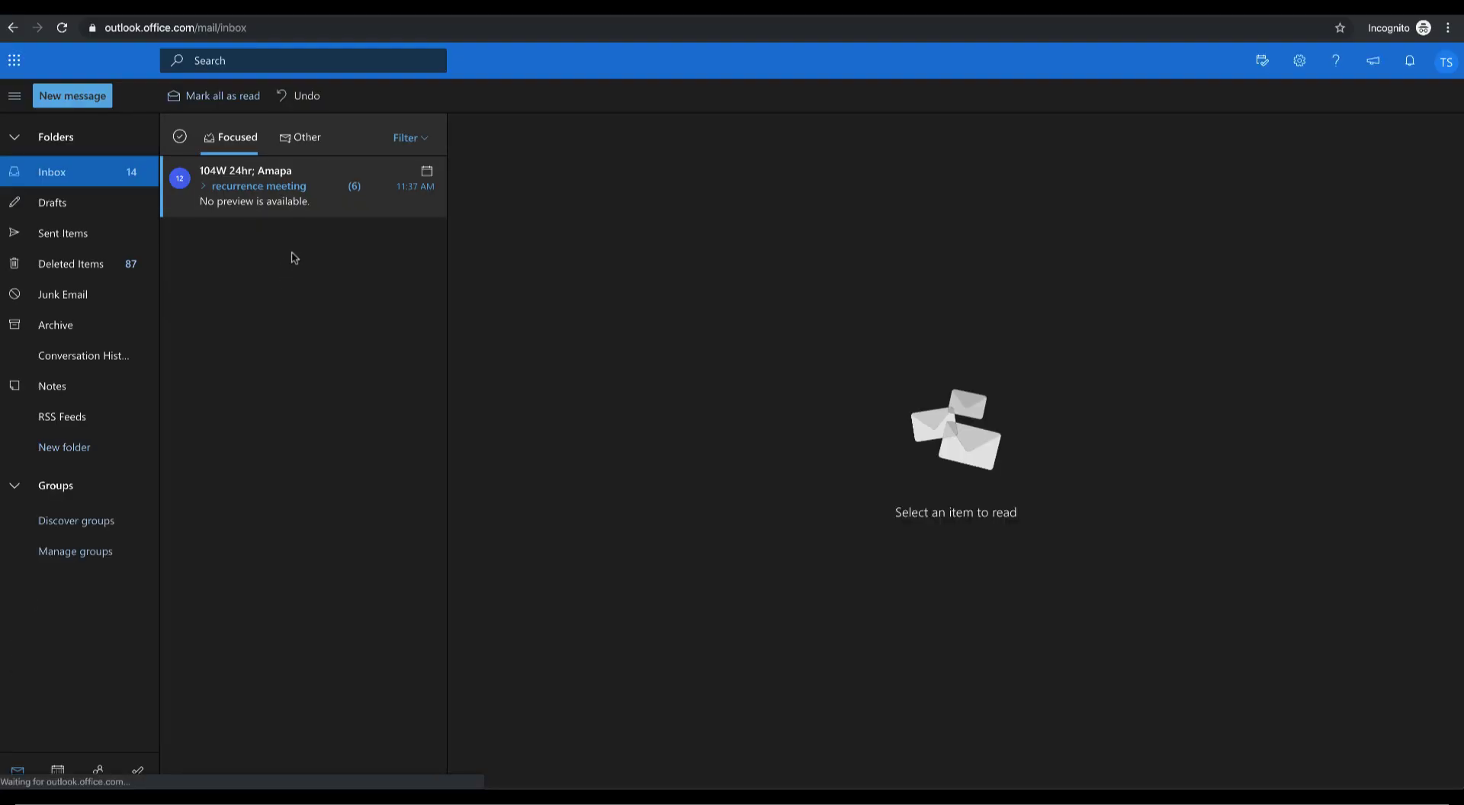
left_click(298, 179)
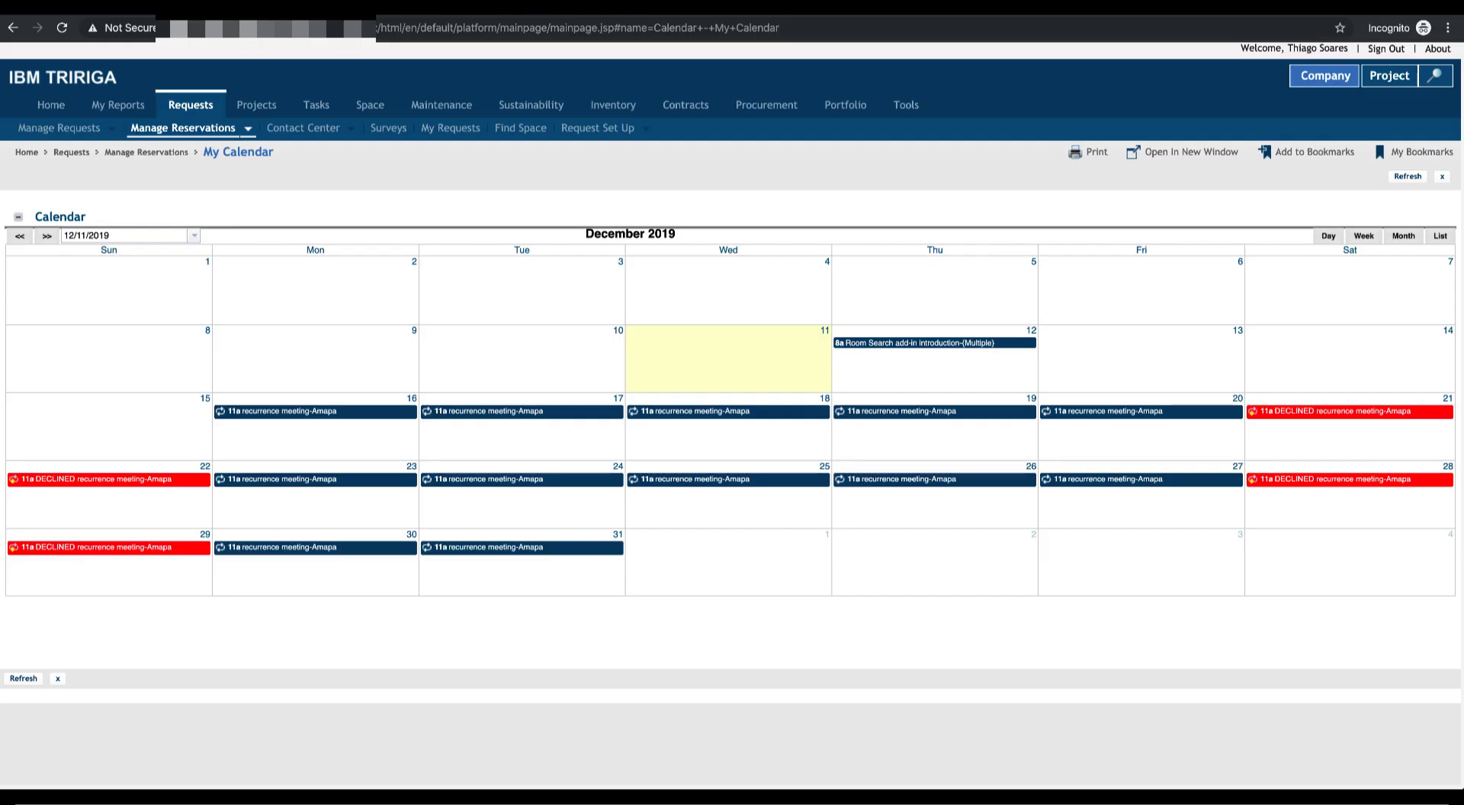
- Switch to IBM TRIRIGA, reload My Calendar, inspect the declined reservations and open the December 21 "recurrence meeting" occurrence
left_click(236, 154)
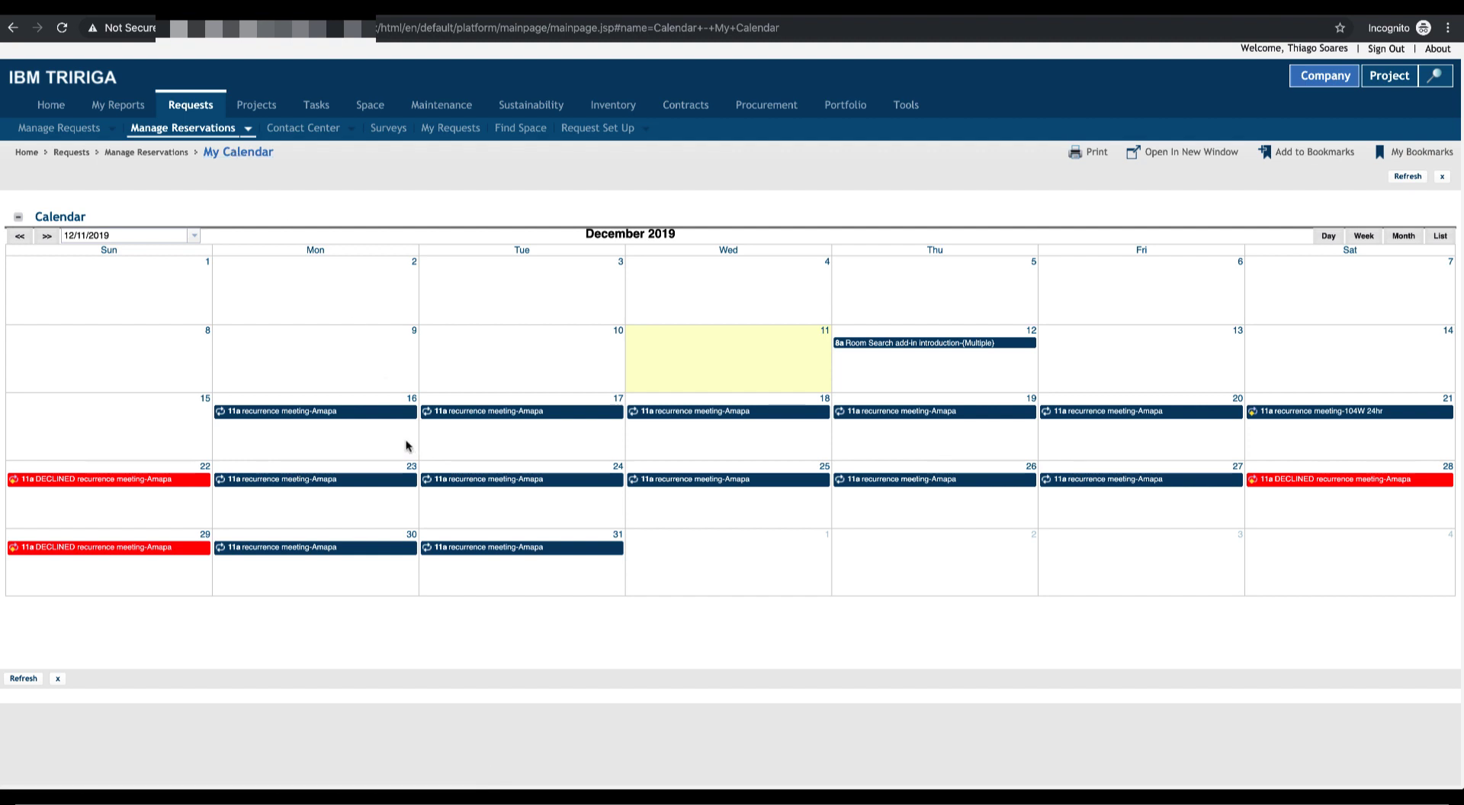
mouse_move(109, 488)
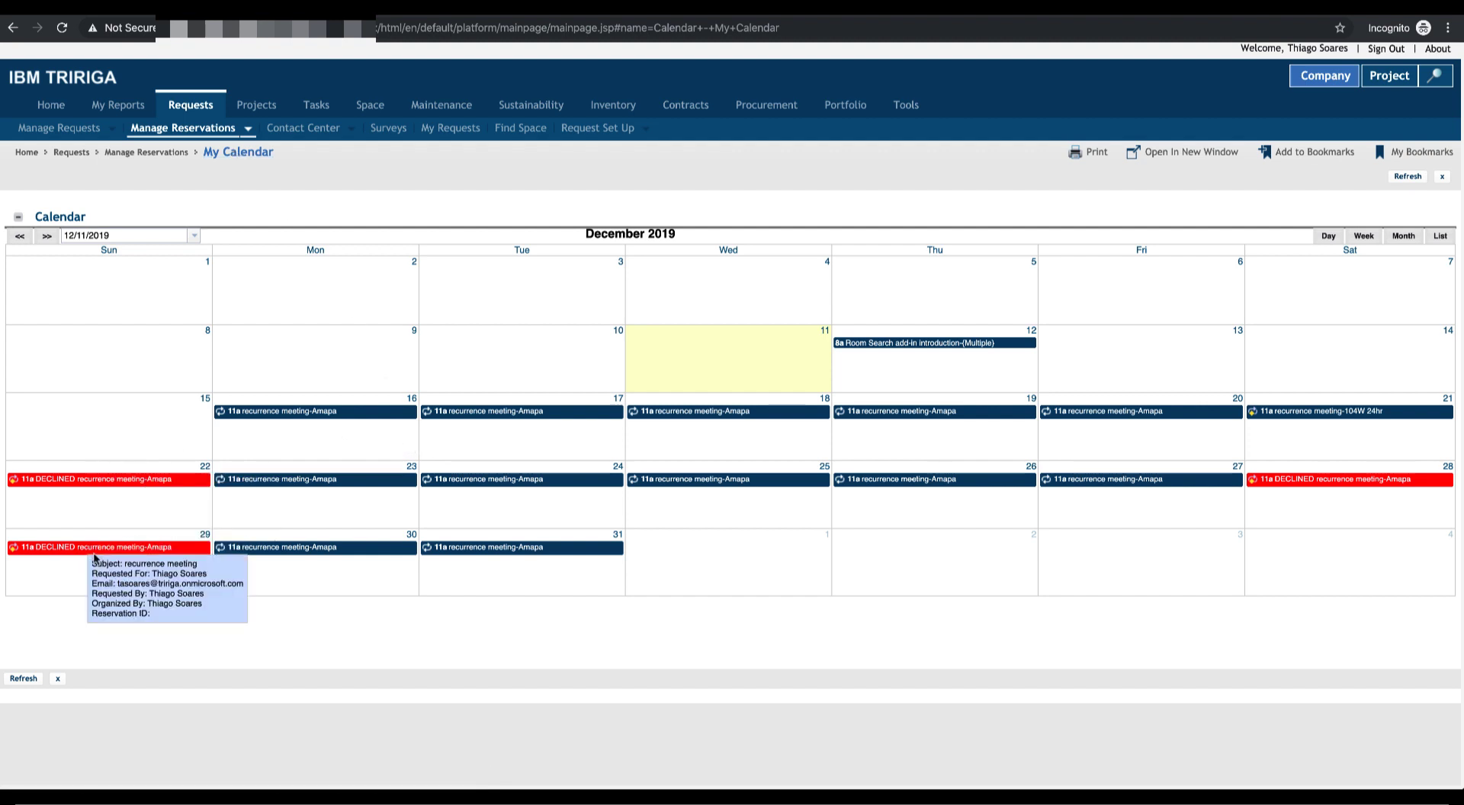
mouse_move(1304, 480)
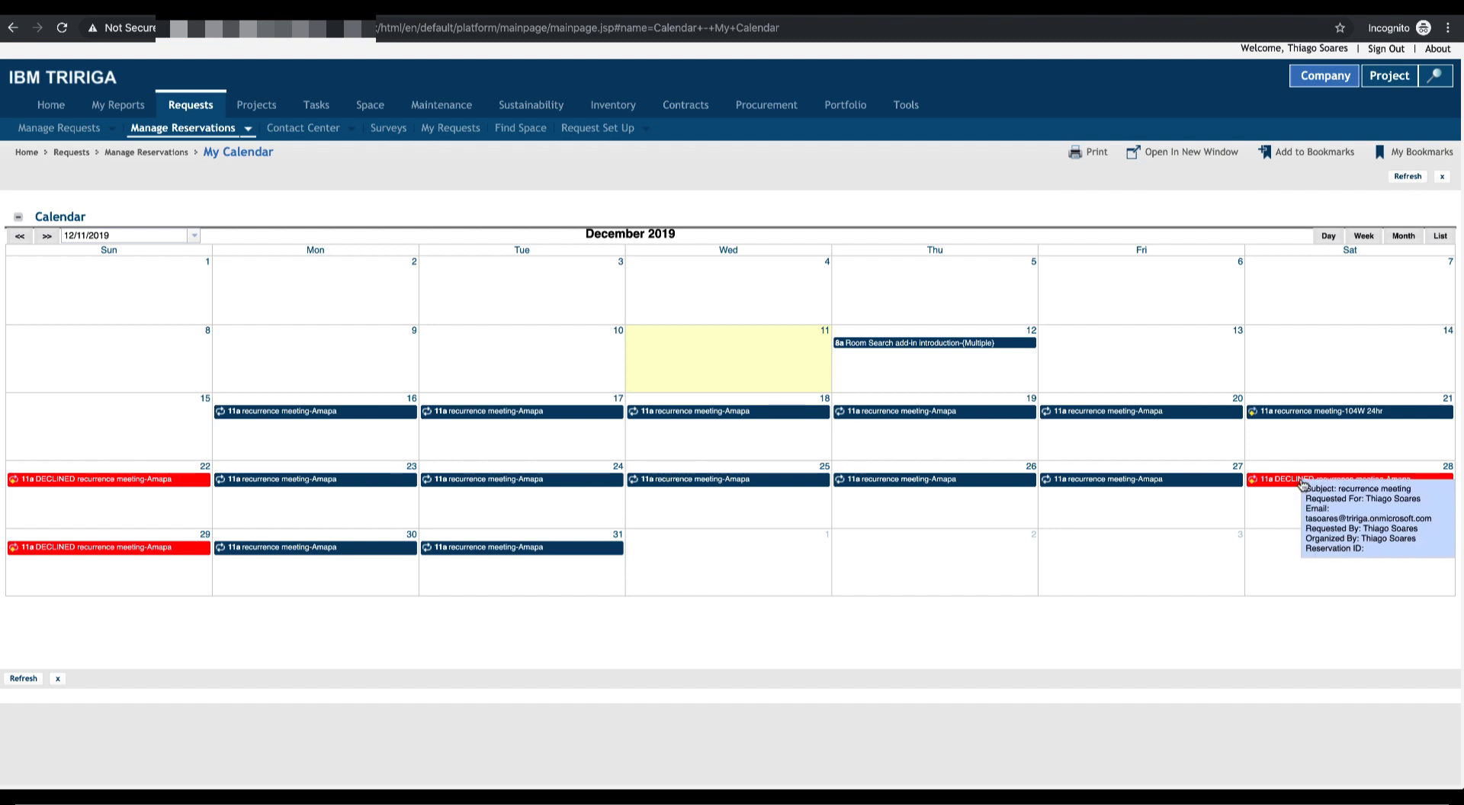
mouse_move(1305, 418)
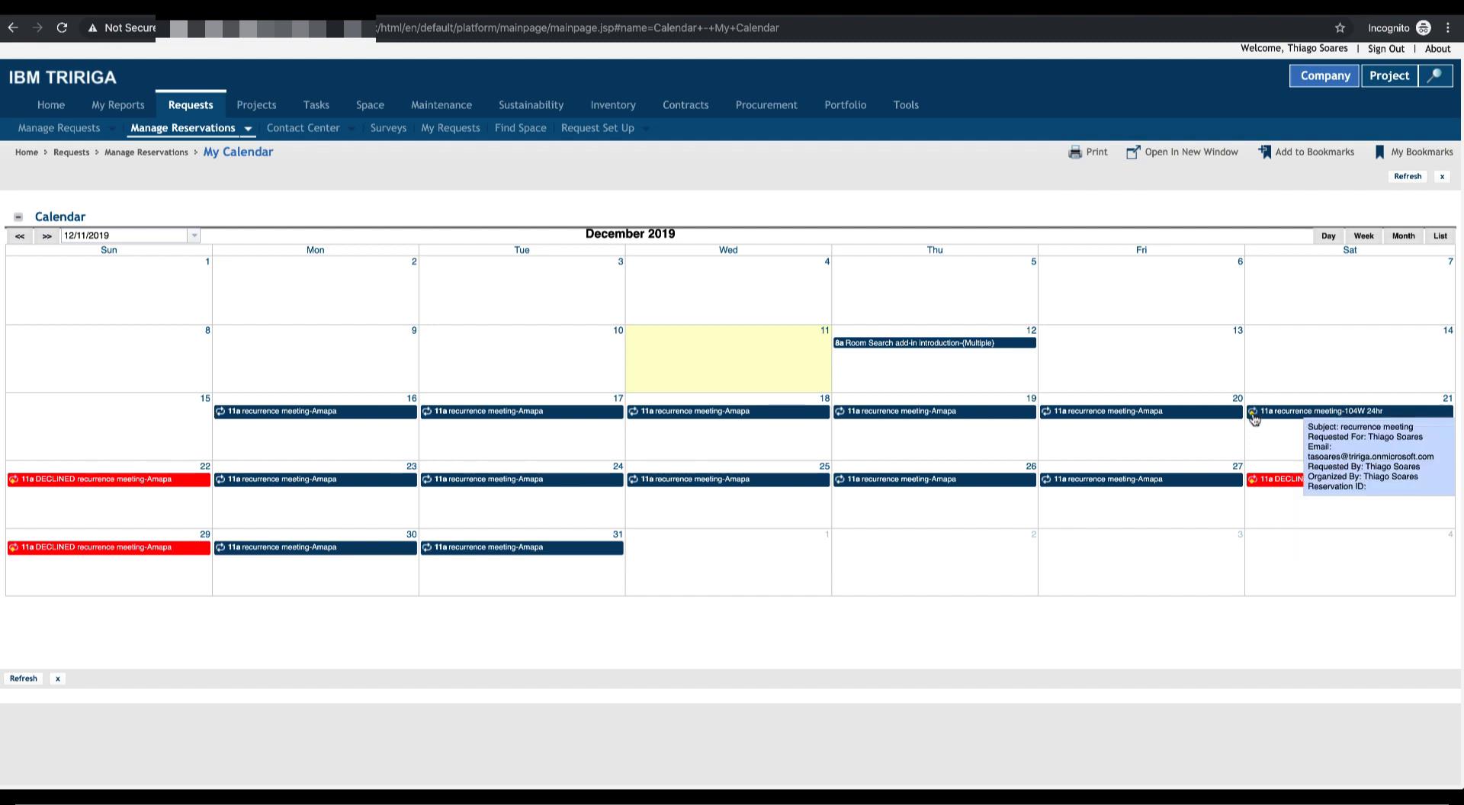
left_click(1277, 415)
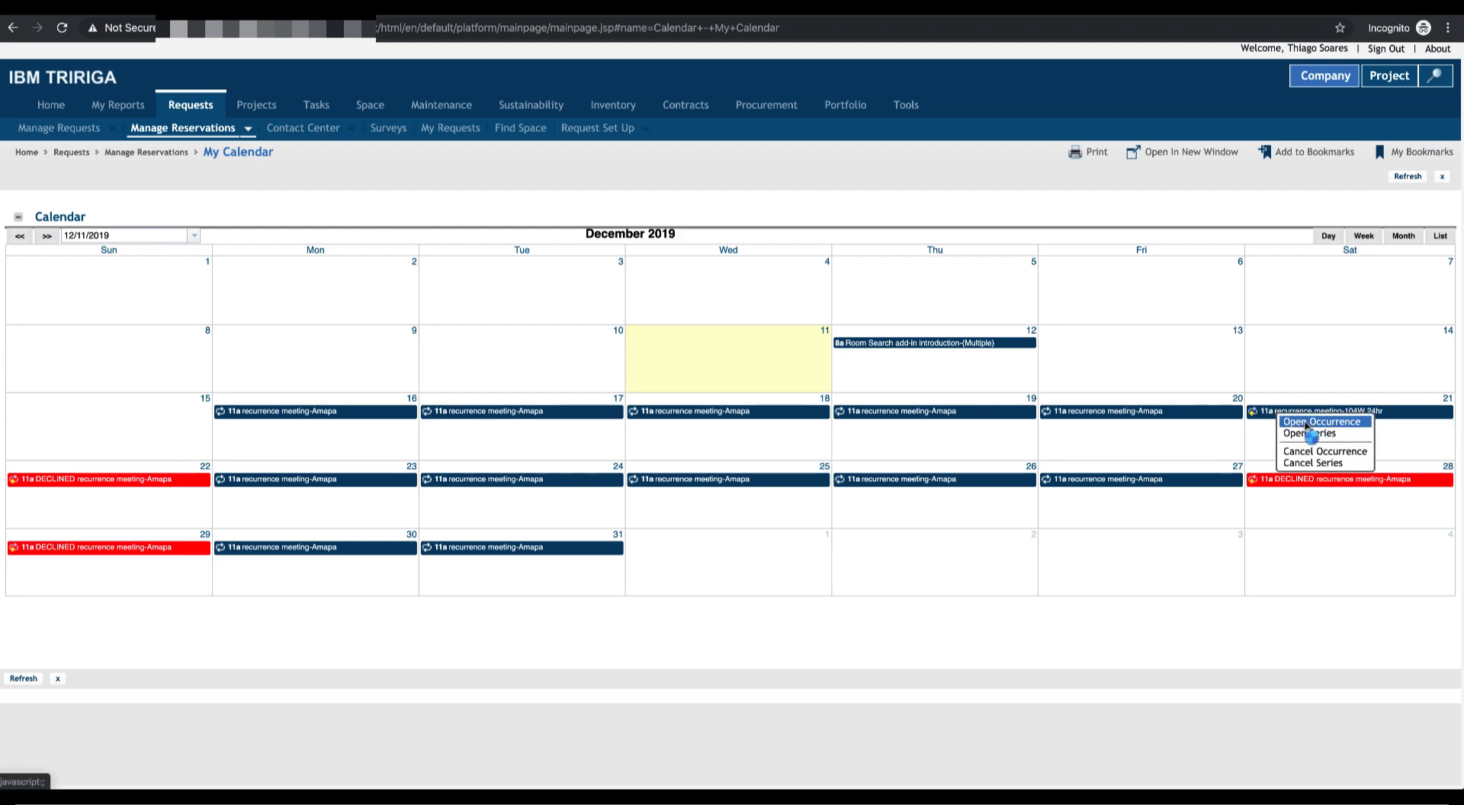
left_click(1305, 424)
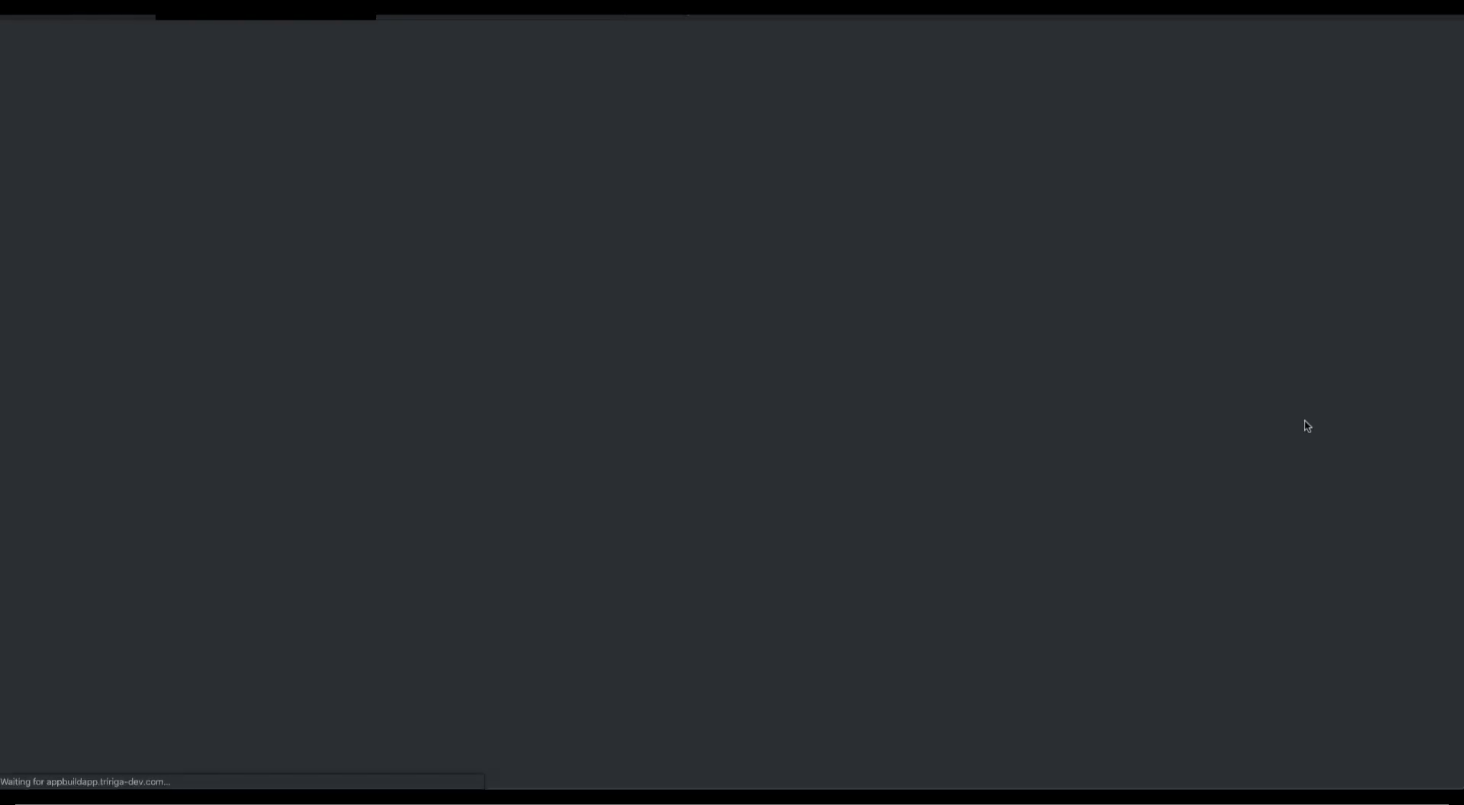